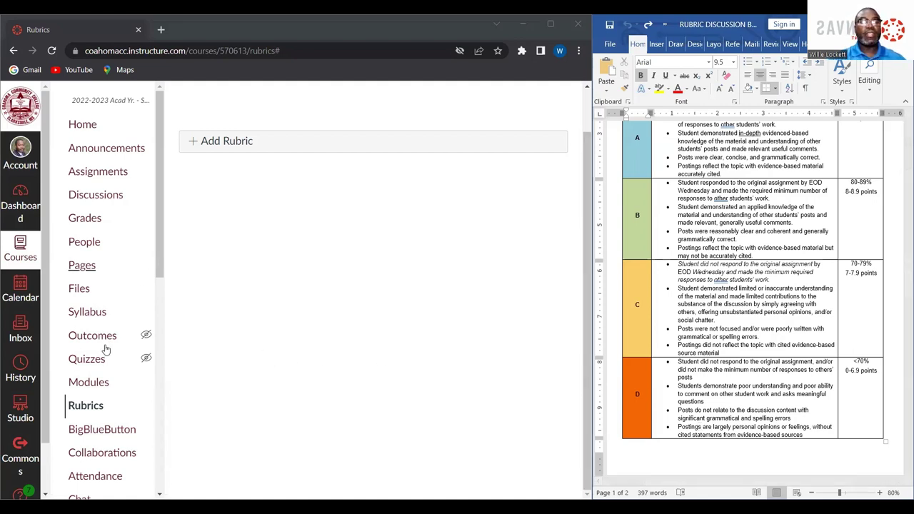
Step: Open the navigation settings of the RCT 2546 A course
scroll(116, 334, down, 7)
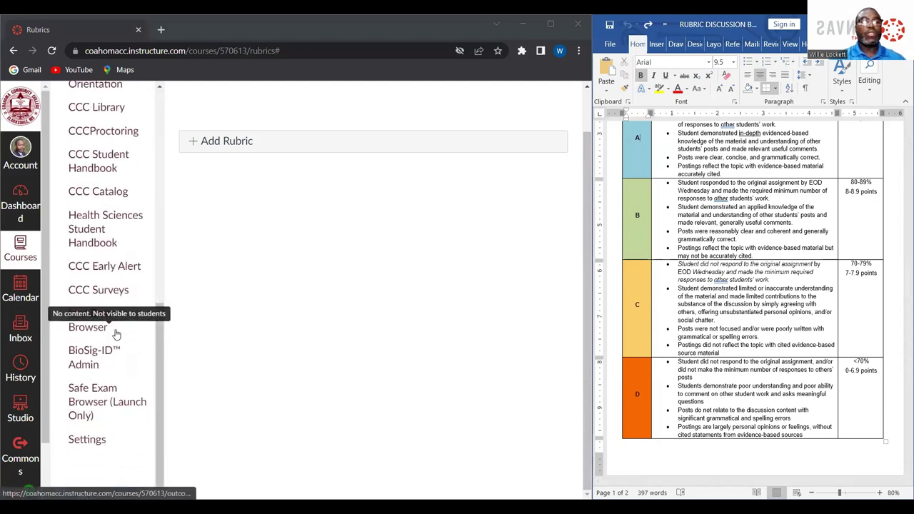
click(89, 441)
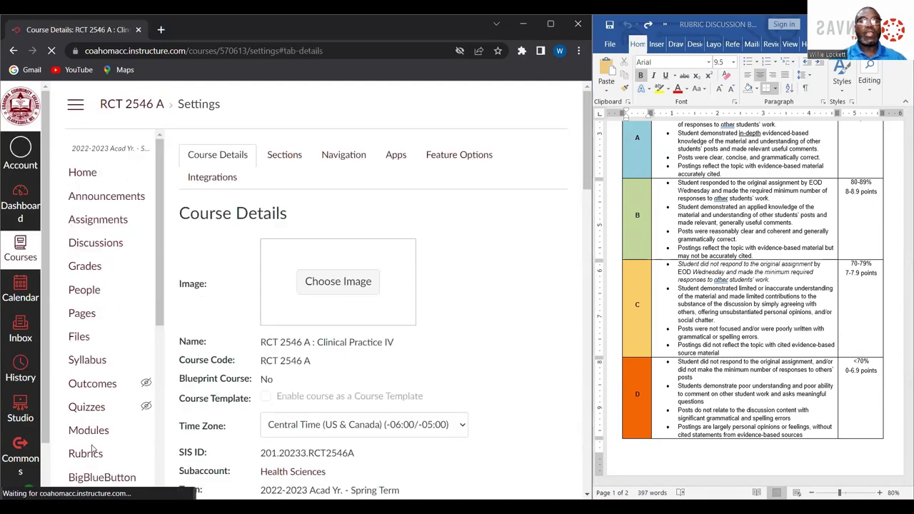
click(346, 162)
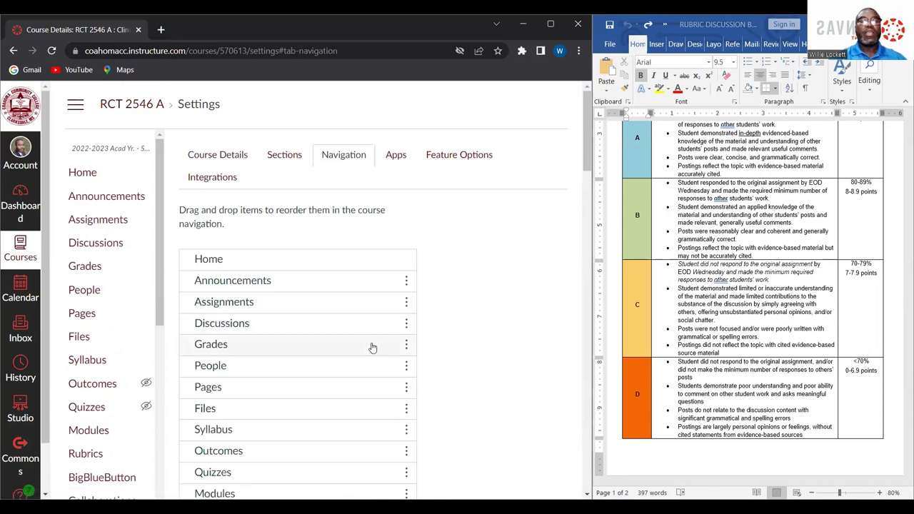
Step: Examine the course navigation items that are enabled and those that are hidden from students
scroll(372, 348, down, 3)
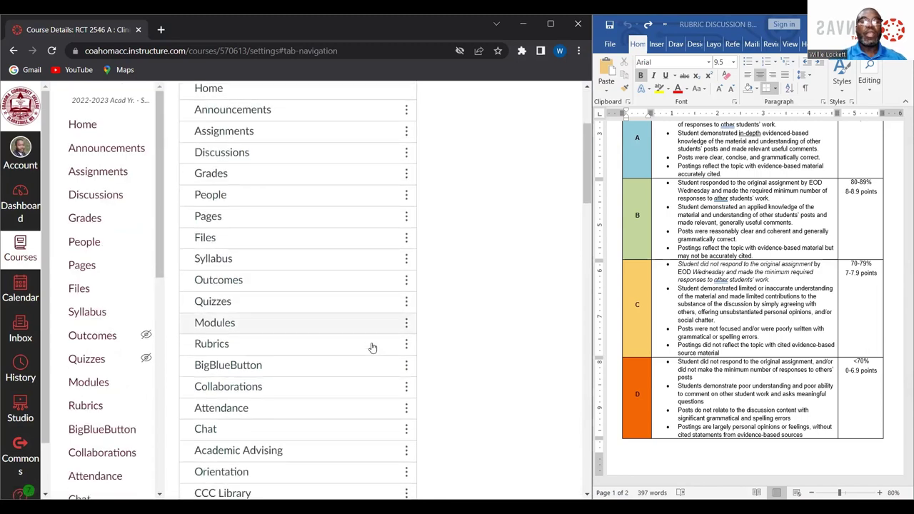
scroll(372, 348, down, 1)
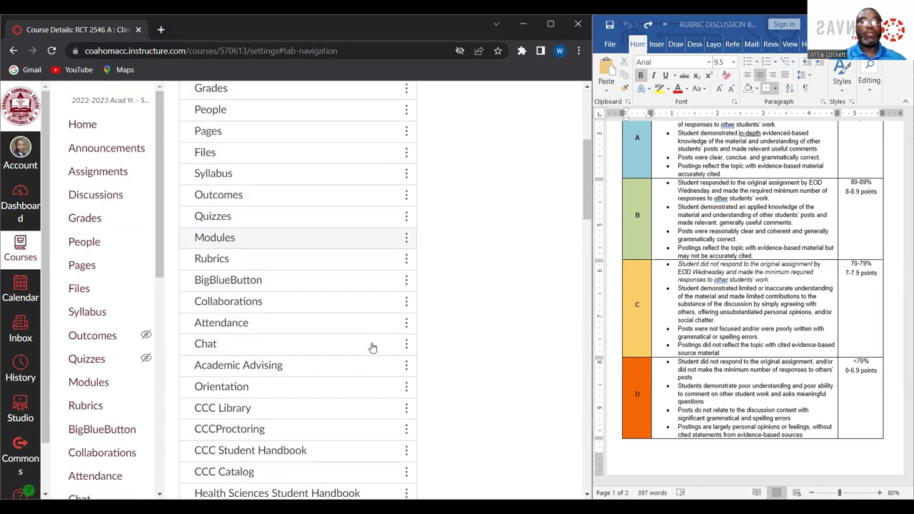
scroll(372, 348, down, 5)
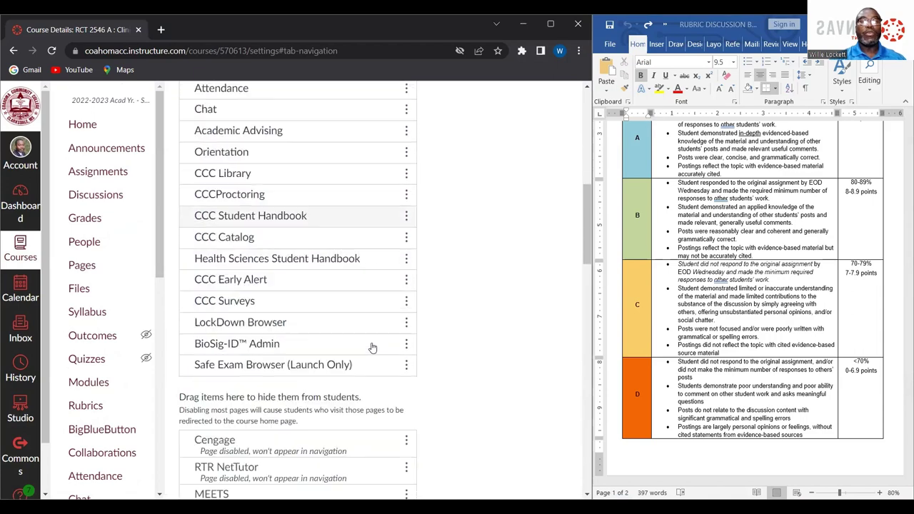
scroll(372, 348, down, 5)
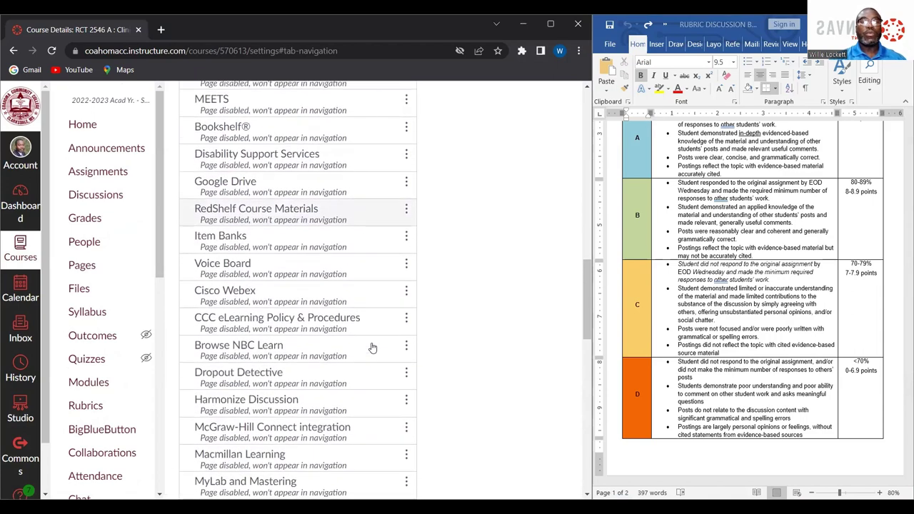
scroll(372, 348, up, 2)
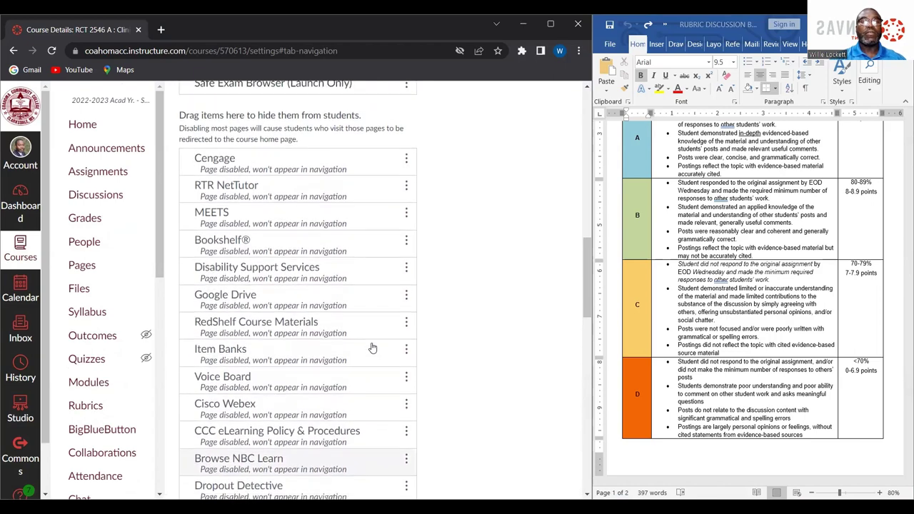
scroll(372, 348, down, 2)
scroll(372, 348, down, 2)
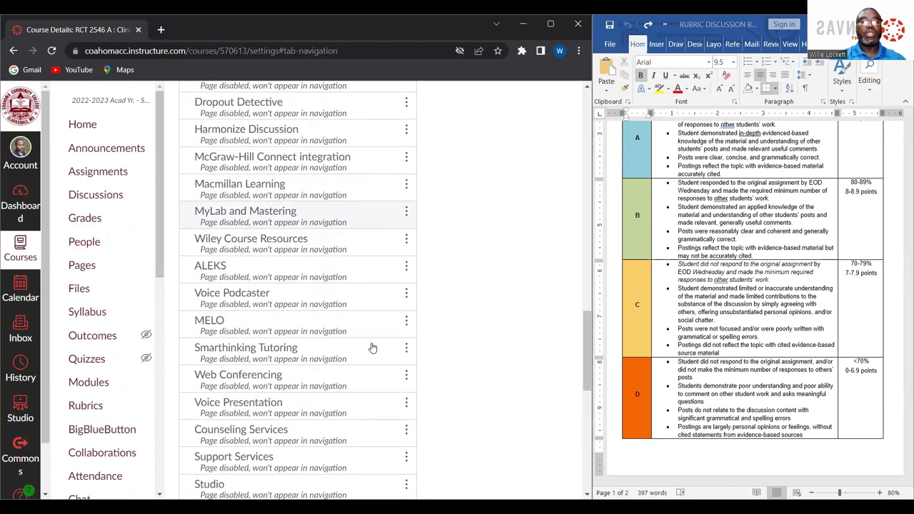
scroll(372, 347, up, 12)
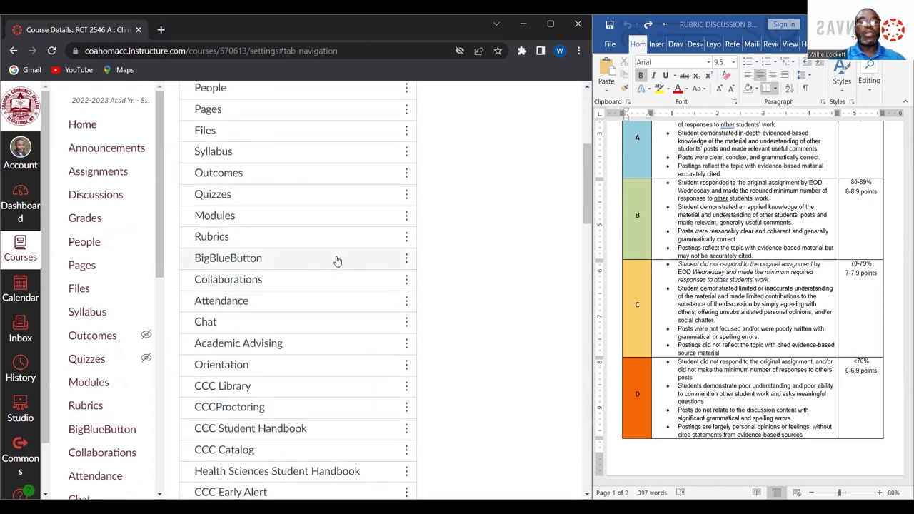
Step: Place Rubrics below Modules among the enabled course navigation items and save the navigation settings
mouse_move(318, 242)
mouse_down()
mouse_move(319, 451)
mouse_move(306, 415)
mouse_move(302, 293)
mouse_move(313, 219)
mouse_move(319, 234)
mouse_up()
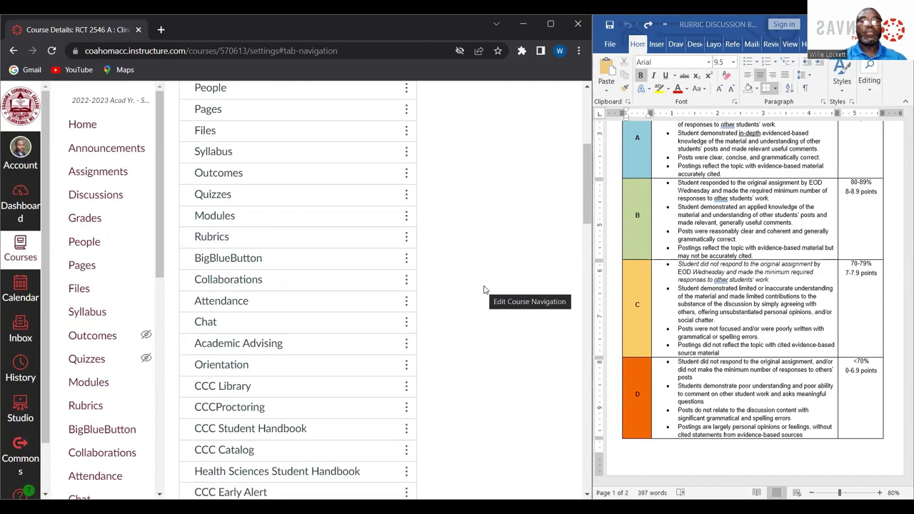
scroll(483, 289, down, 10)
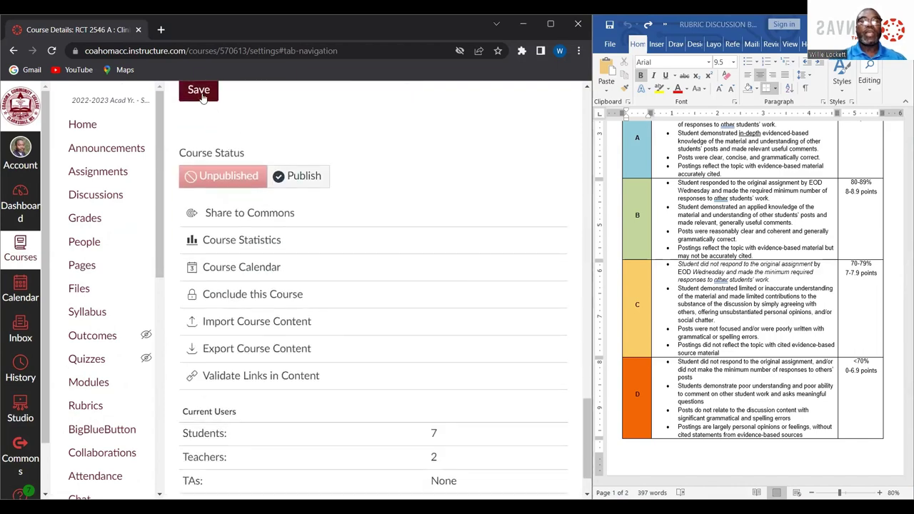
click(199, 91)
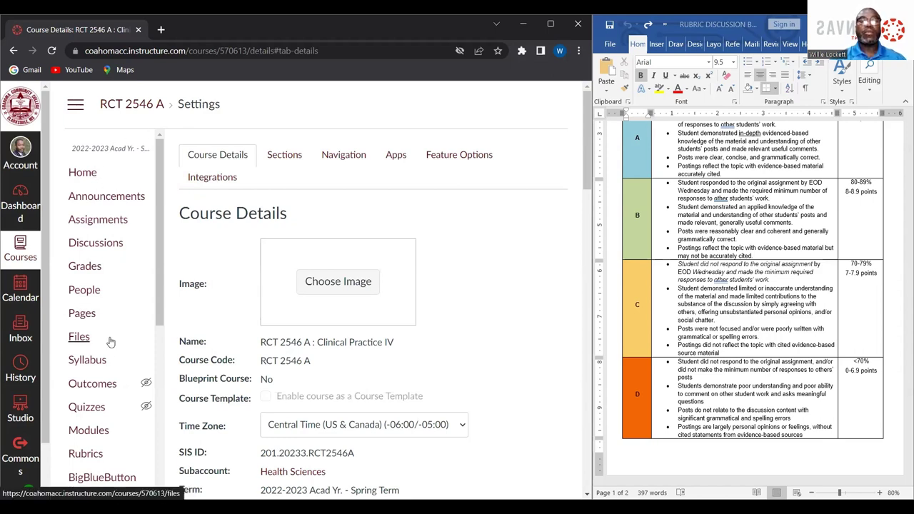
Step: Start a new rubric on the course's Rubrics page and title it "CP IV Discussion BOard"
click(86, 455)
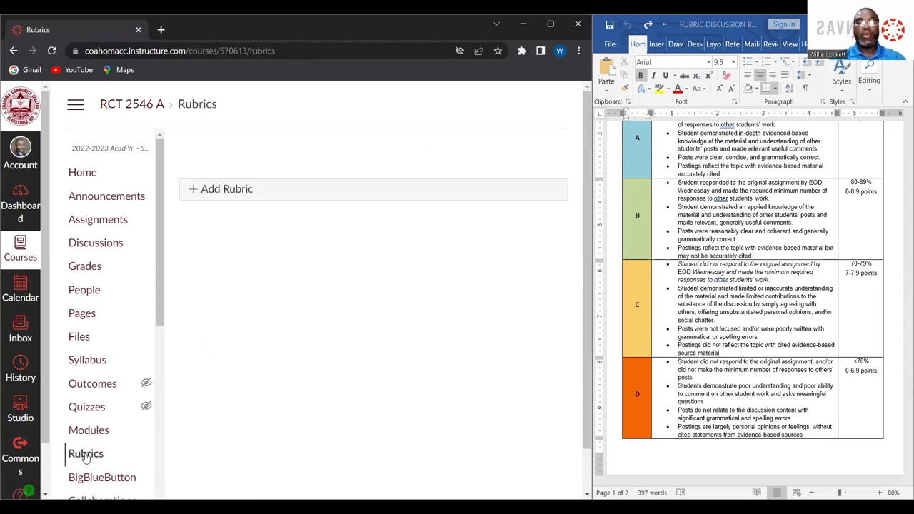
click(226, 190)
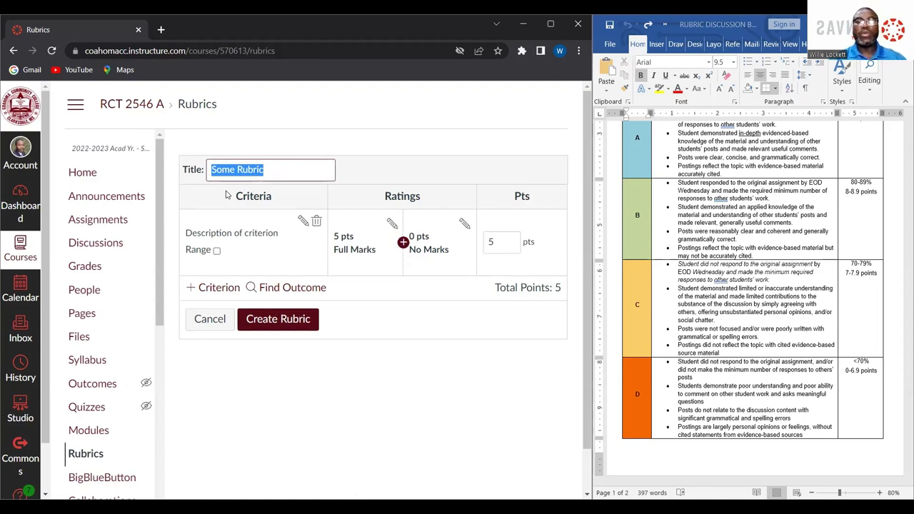
text(CP IV)
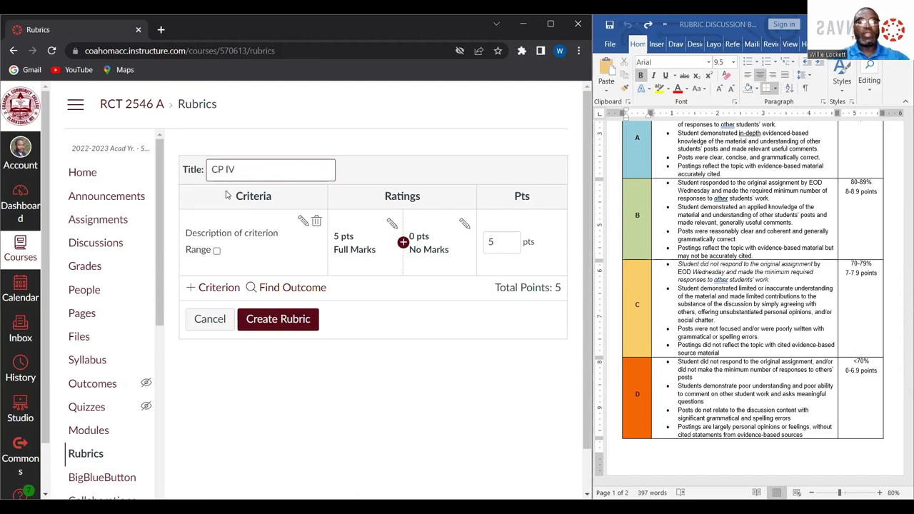
text( Disc)
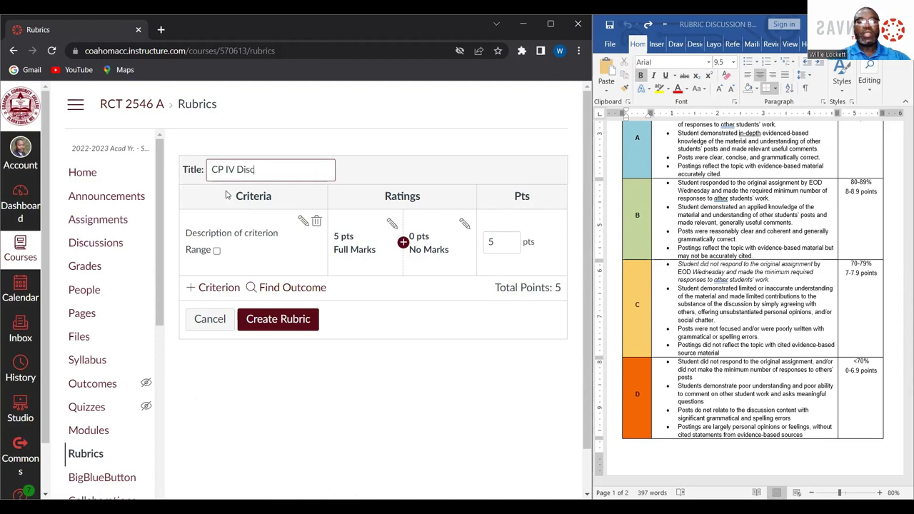
text(ussionBO)
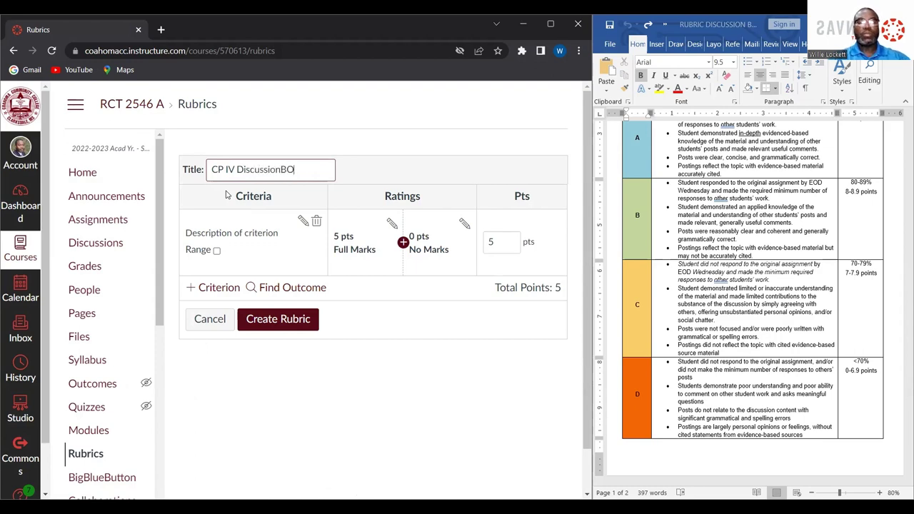
text(ard)
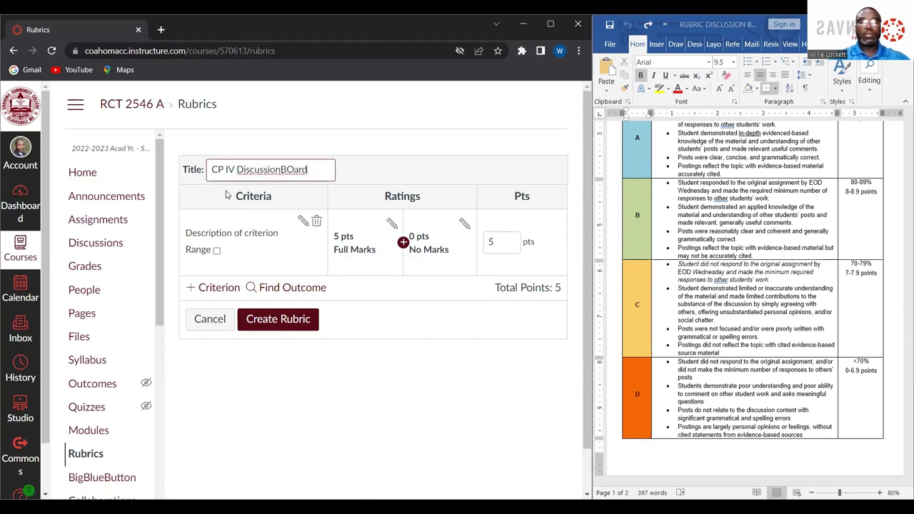
key(BackSpace)
key(BackSpace)
key(BackSpace)
key(BackSpace)
key(BackSpace)
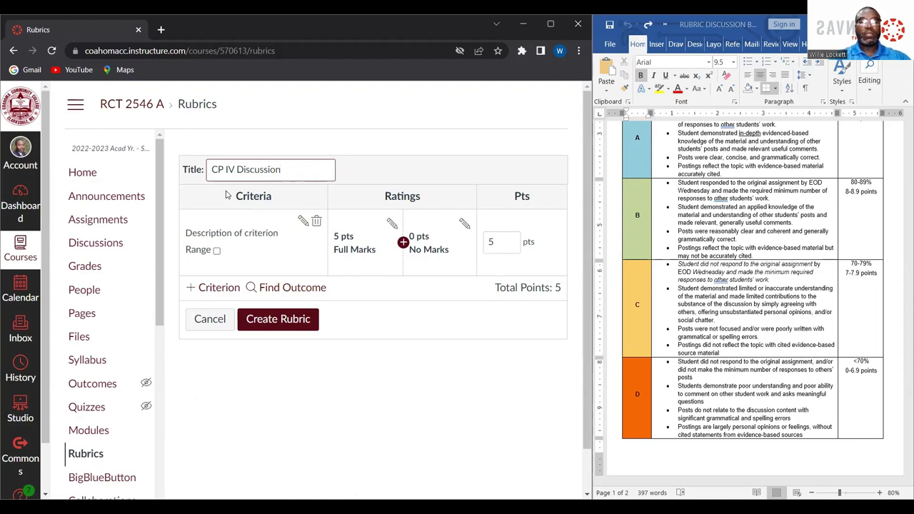
text(BOard)
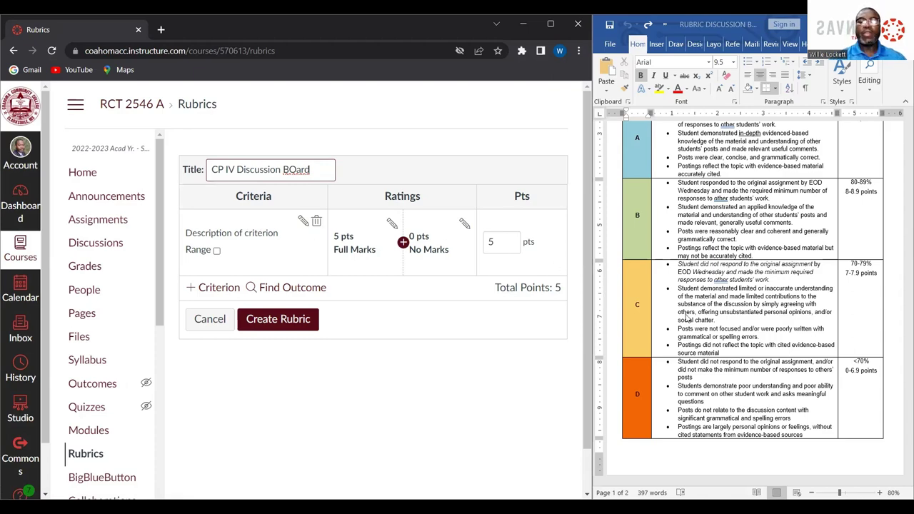
Step: Open the rubric's first criterion for editing and clear its placeholder description completely
scroll(687, 320, down, 2)
scroll(687, 319, down, 2)
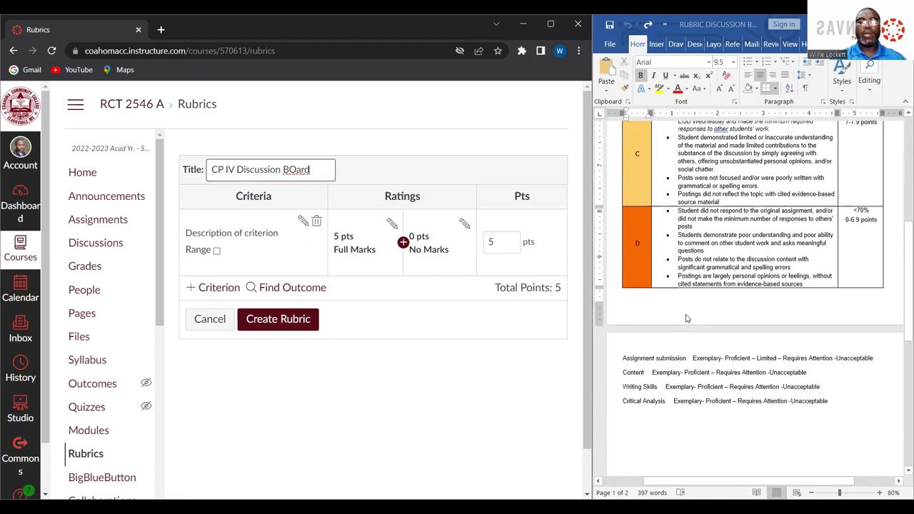
click(303, 223)
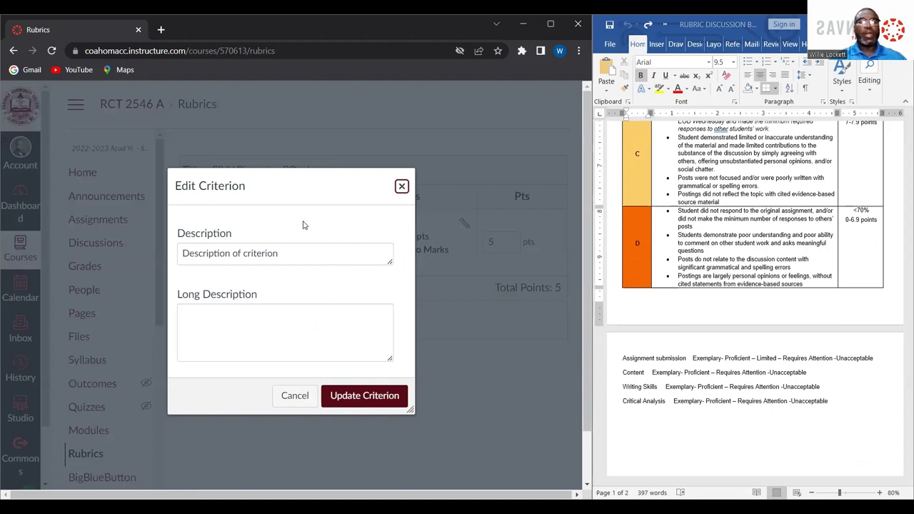
click(306, 254)
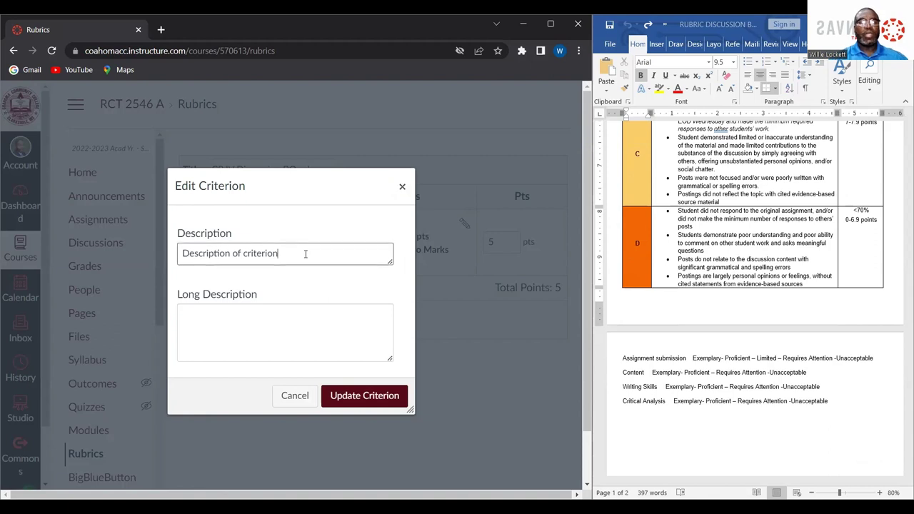
text(Assign)
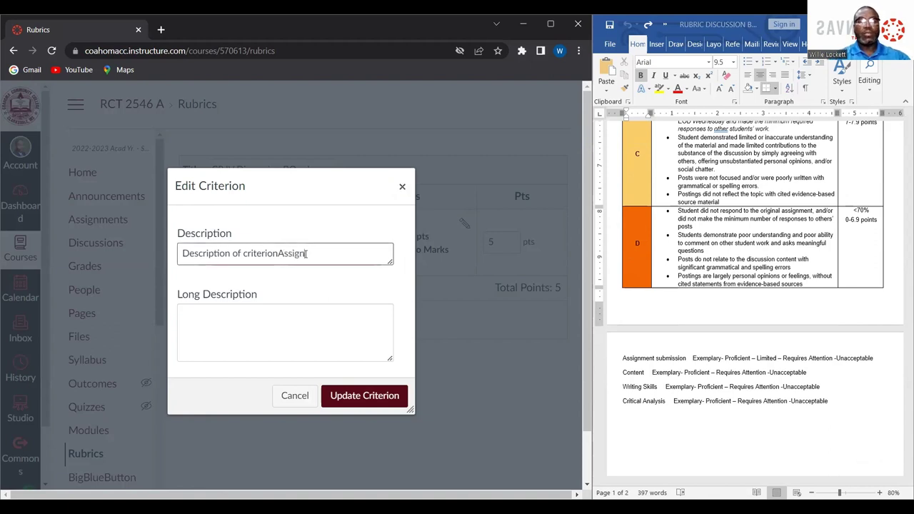
text(ment Sb)
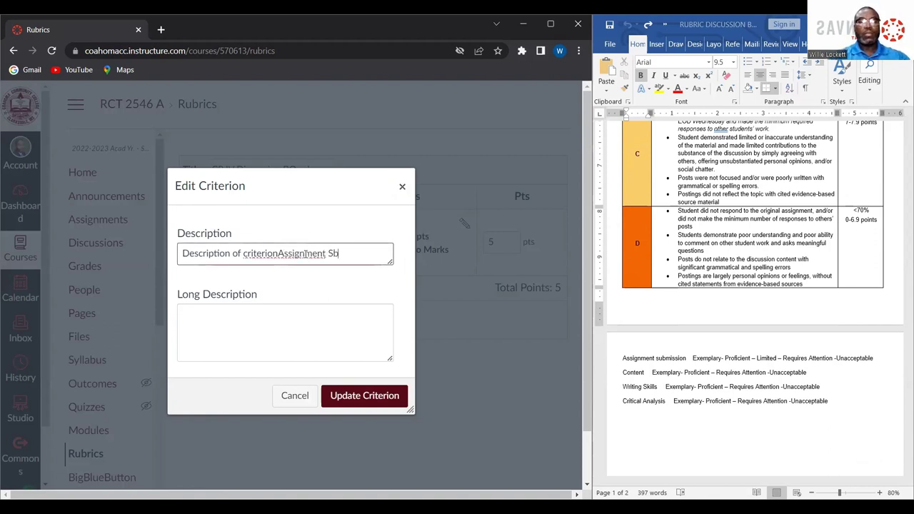
key(BackSpace)
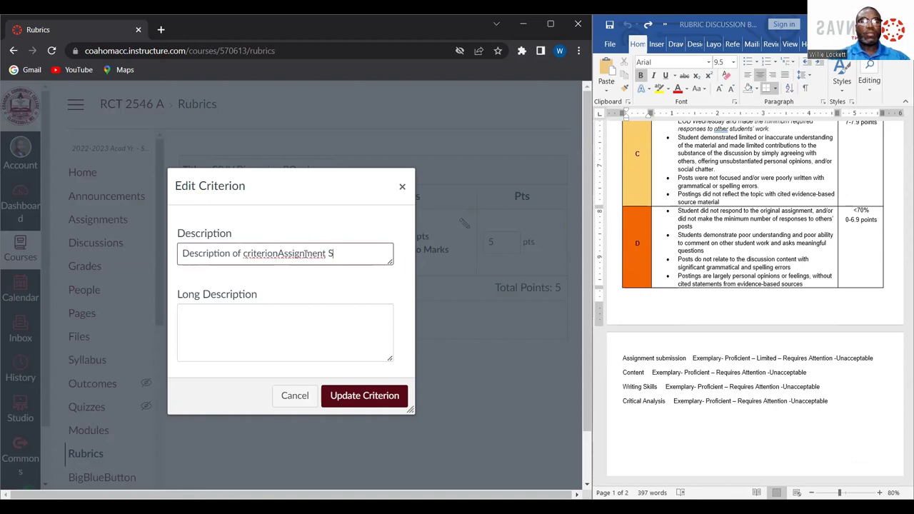
key(BackSpace)
key(BackSpace)
key(BackSpace)
key(BackSpace)
key(BackSpace)
key(BackSpace)
key(BackSpace)
key(BackSpace)
key(BackSpace)
key(BackSpace)
key(BackSpace)
key(BackSpace)
key(BackSpace)
key(BackSpace)
key(BackSpace)
key(BackSpace)
key(BackSpace)
key(BackSpace)
key(BackSpace)
key(BackSpace)
key(BackSpace)
key(BackSpace)
key(BackSpace)
key(BackSpace)
key(BackSpace)
key(BackSpace)
key(BackSpace)
key(BackSpace)
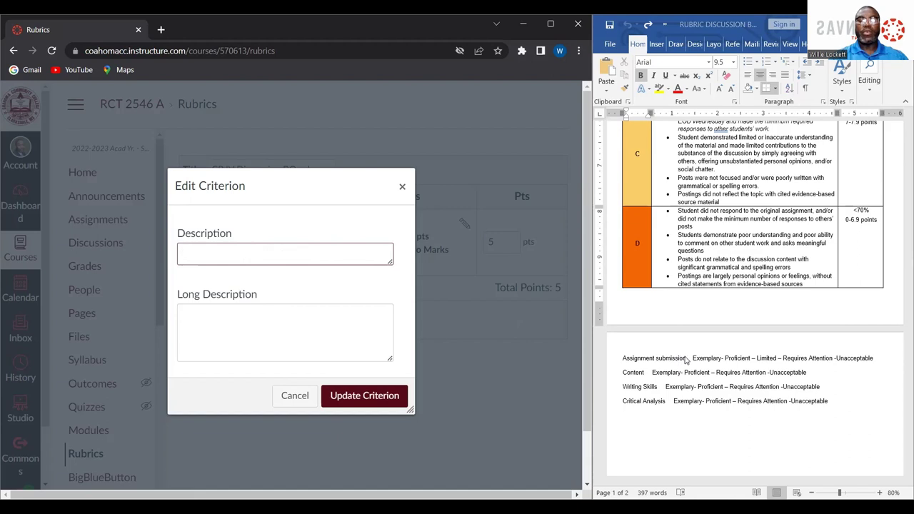
Step: Copy "Assignment submission" from the Word document into the criterion's description and update the criterion
drag(686, 361, 284, 260)
click(292, 337)
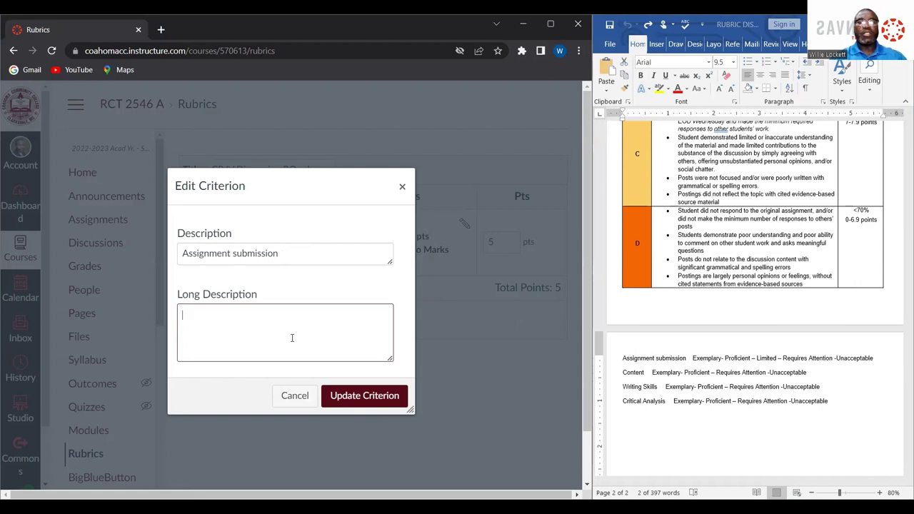
click(366, 396)
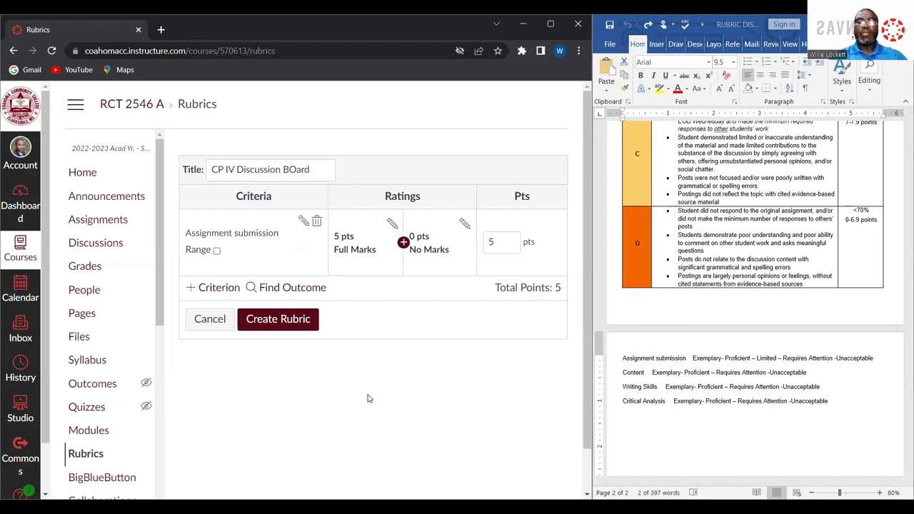
Step: Add a second criterion to the rubric with the description "Content" copied from the Word document's criteria list
scroll(710, 277, up, 5)
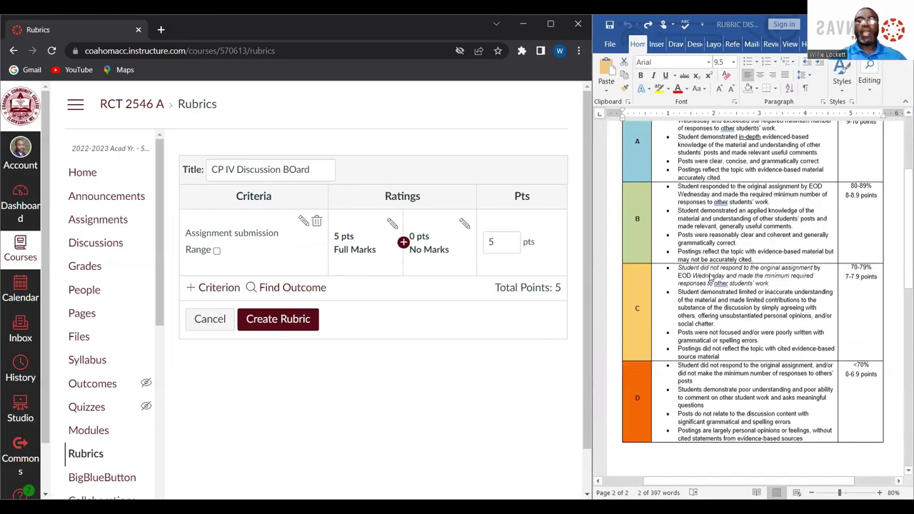
scroll(710, 278, down, 1)
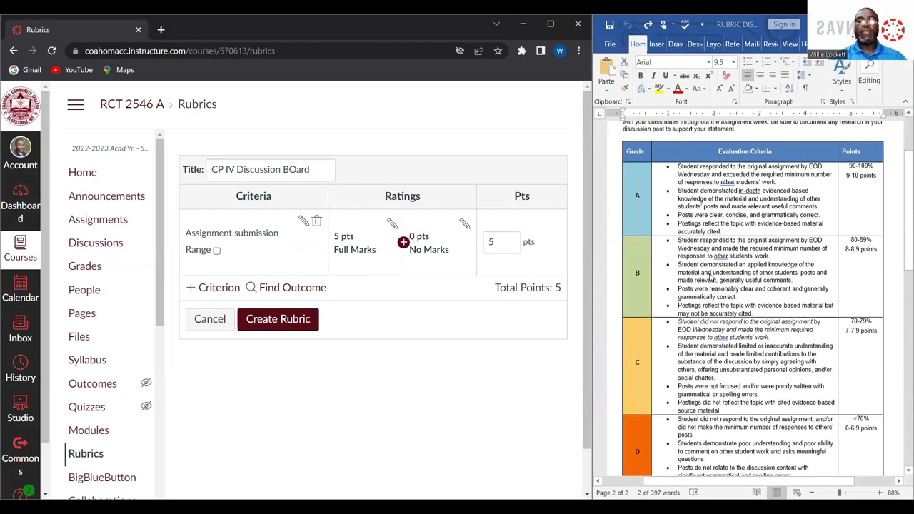
click(221, 288)
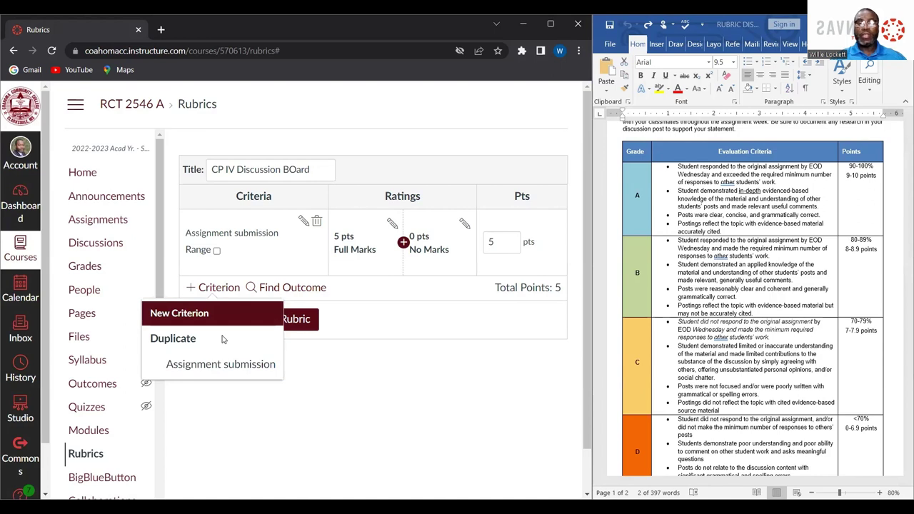
click(184, 314)
click(247, 269)
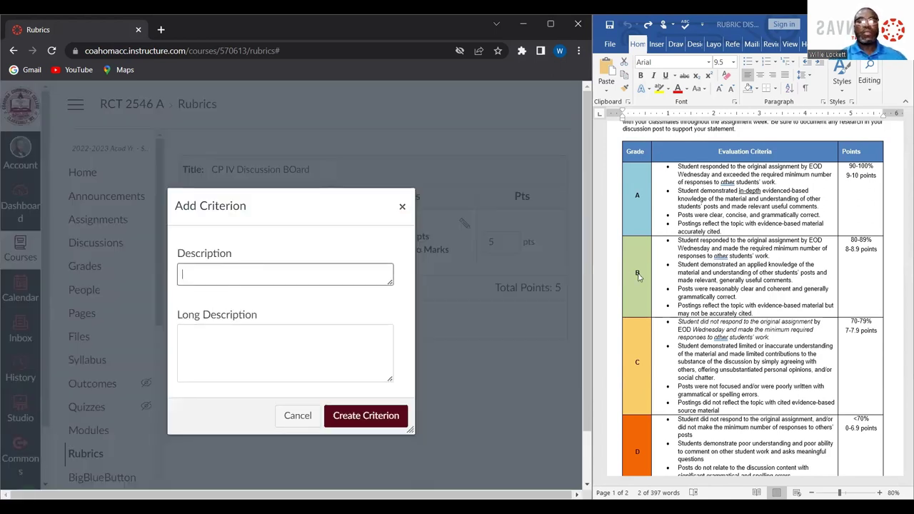
scroll(683, 315, down, 5)
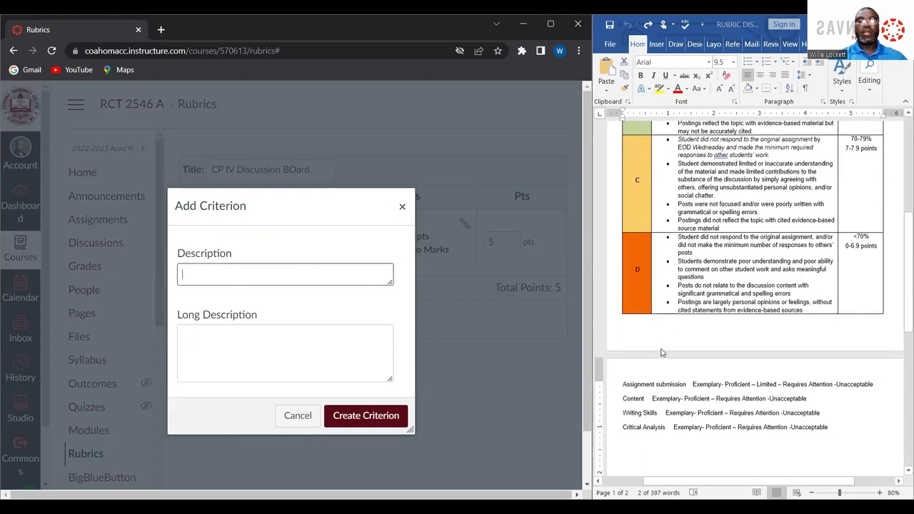
click(649, 399)
drag(649, 398, 624, 402)
key(ctrl+c)
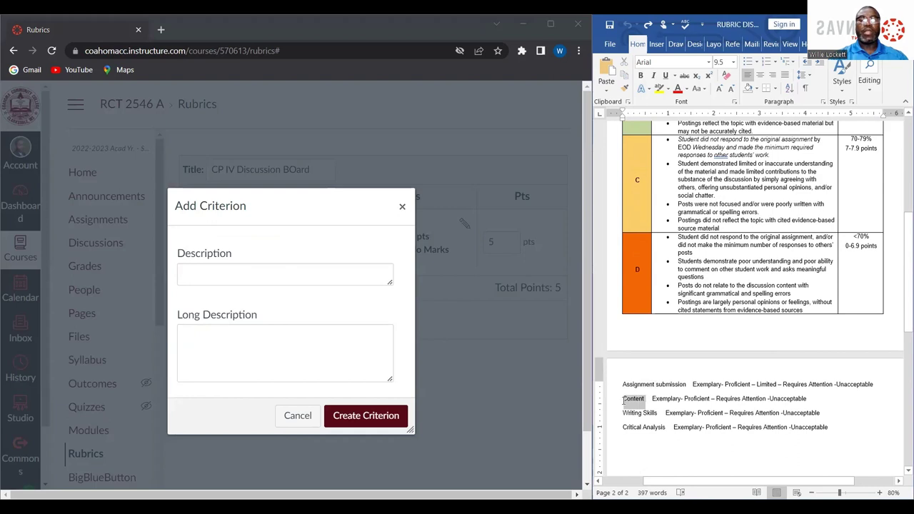
click(324, 284)
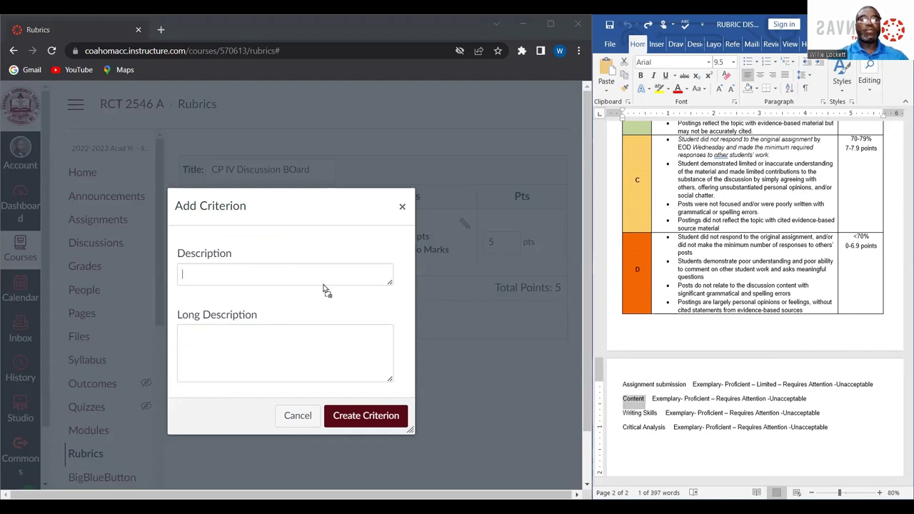
key(ctrl+v)
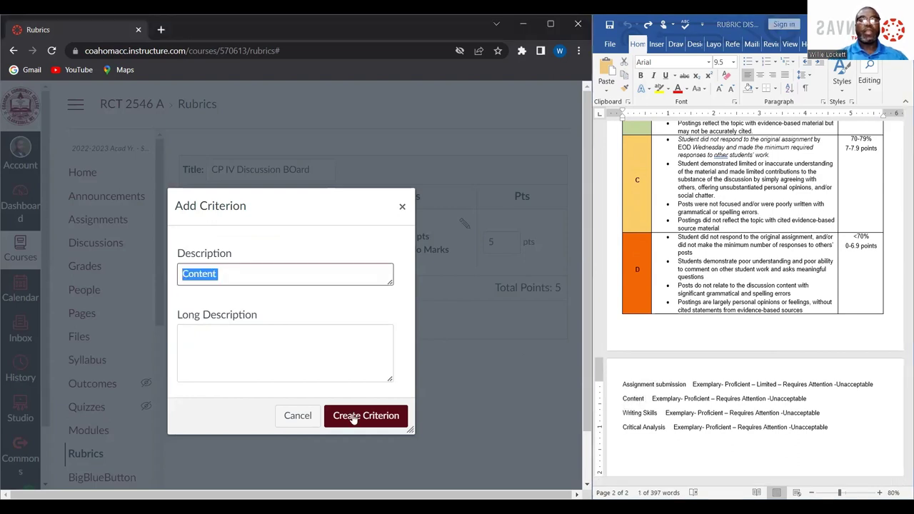
click(353, 419)
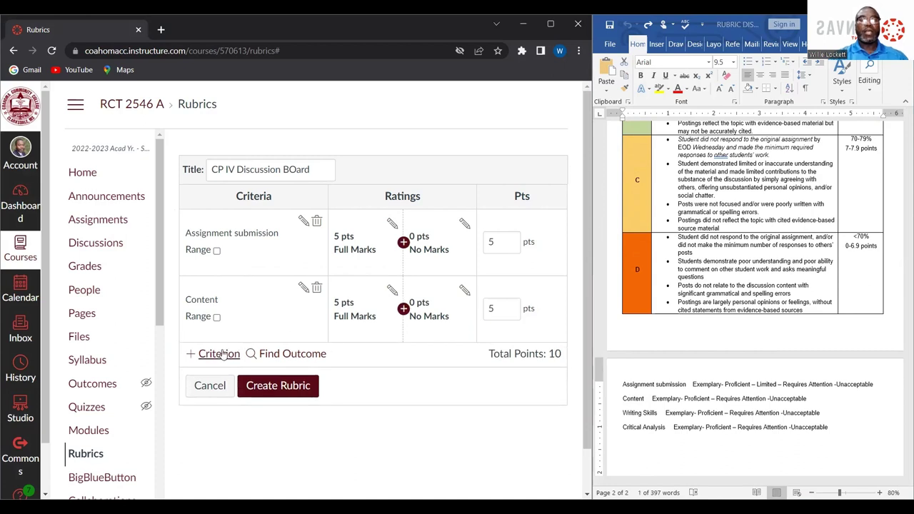
Step: Create a third criterion described as "Writing Skills", taken from the criteria list in the Word document
click(223, 355)
click(175, 379)
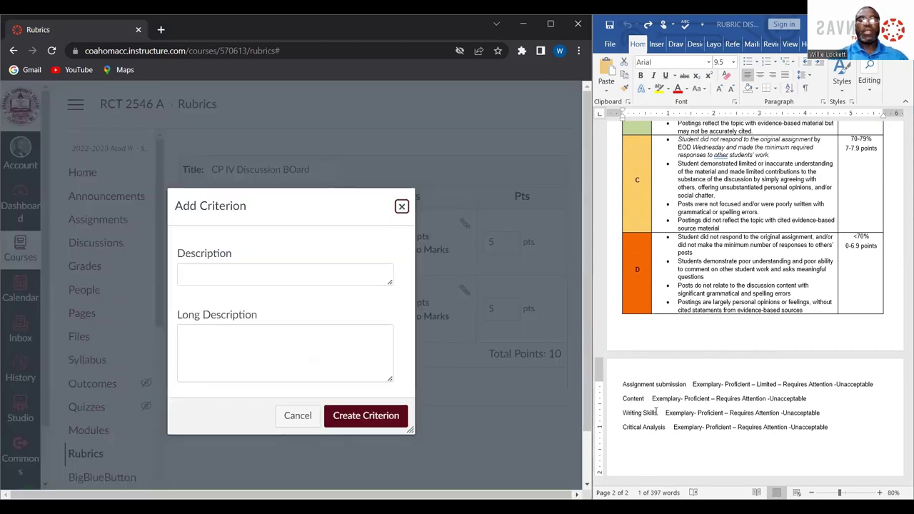
drag(655, 412, 623, 413)
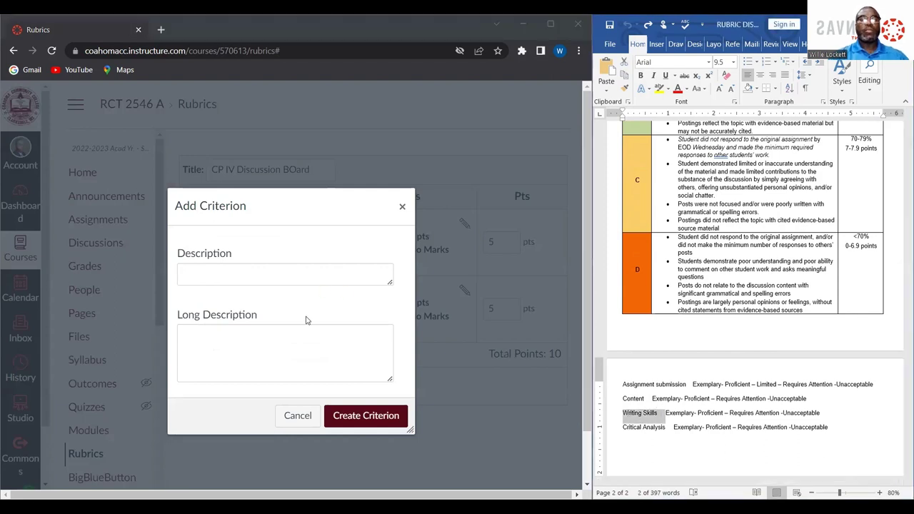
text(Writing Skills)
click(349, 415)
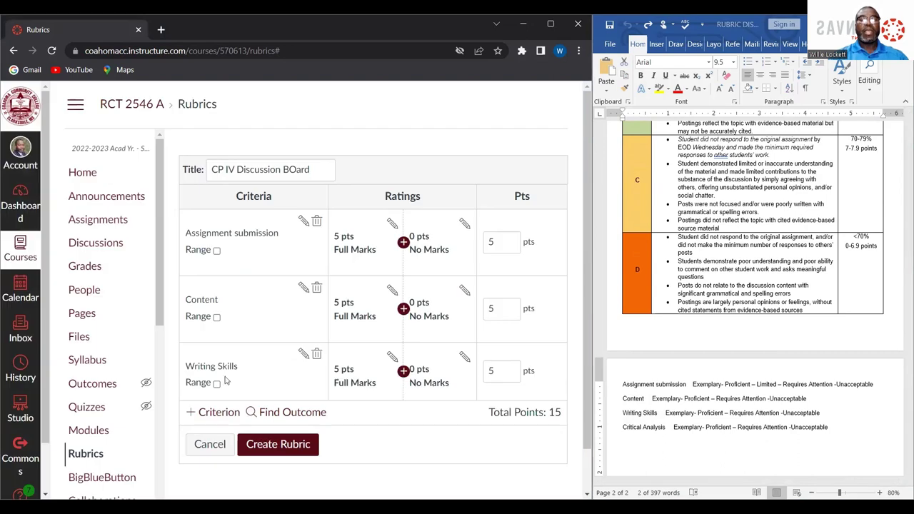
Step: Create a fourth criterion described as "Critical Analysis", using the wording from the Word document's criteria list
click(210, 413)
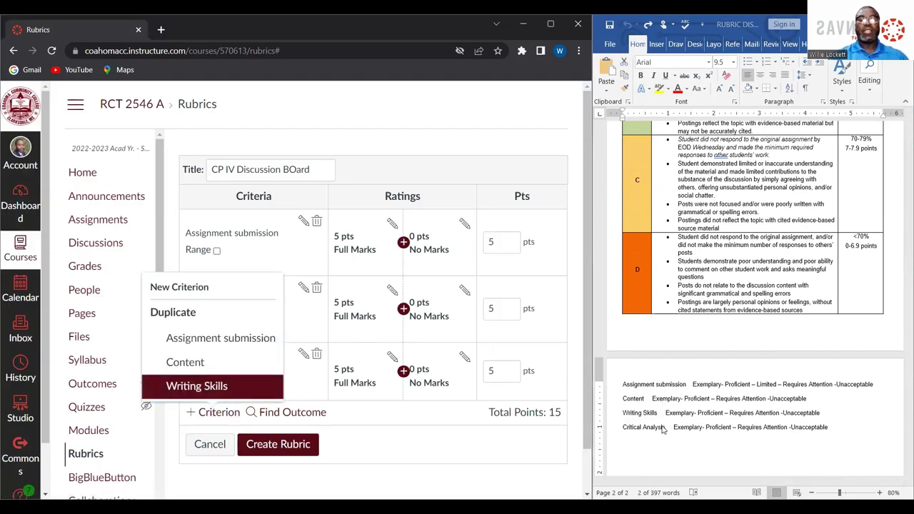
drag(663, 429, 229, 365)
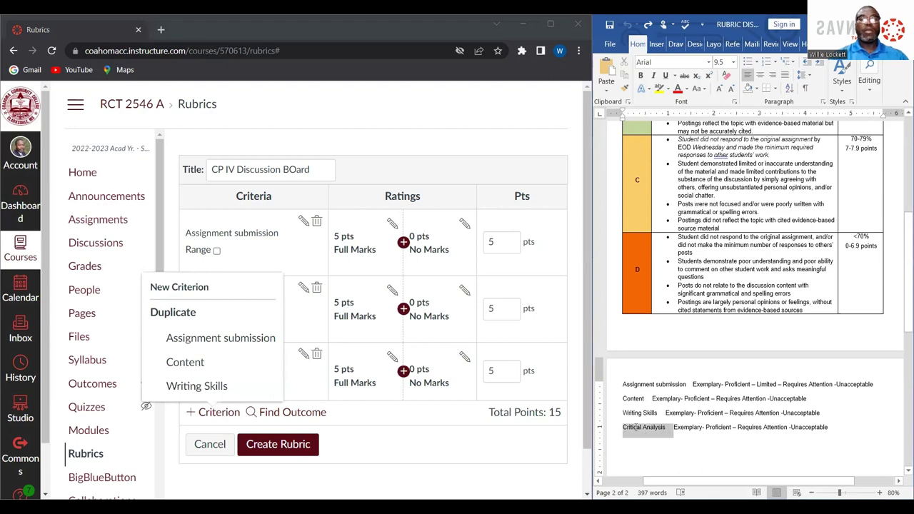
click(186, 290)
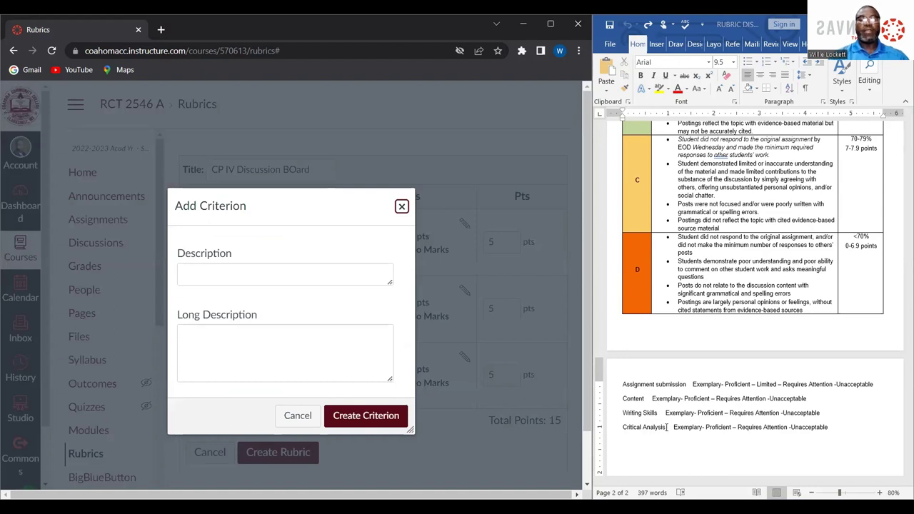
drag(666, 427, 255, 275)
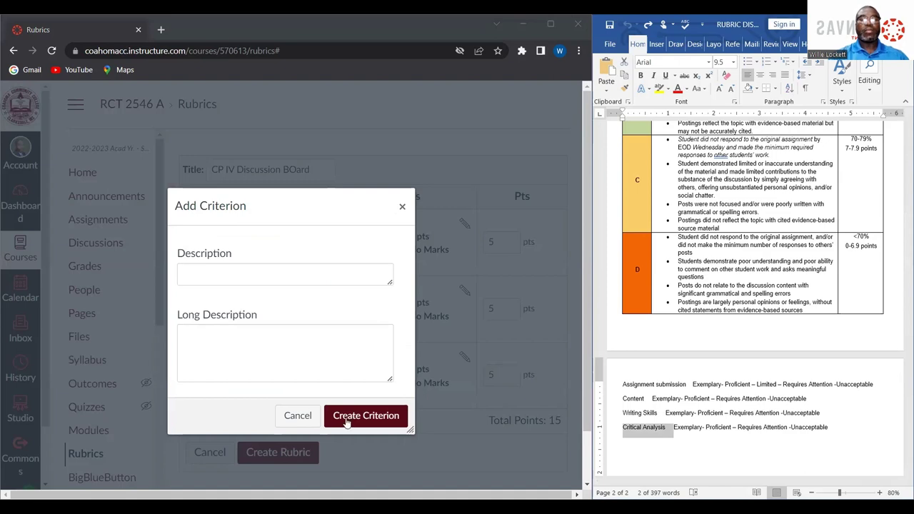
click(348, 421)
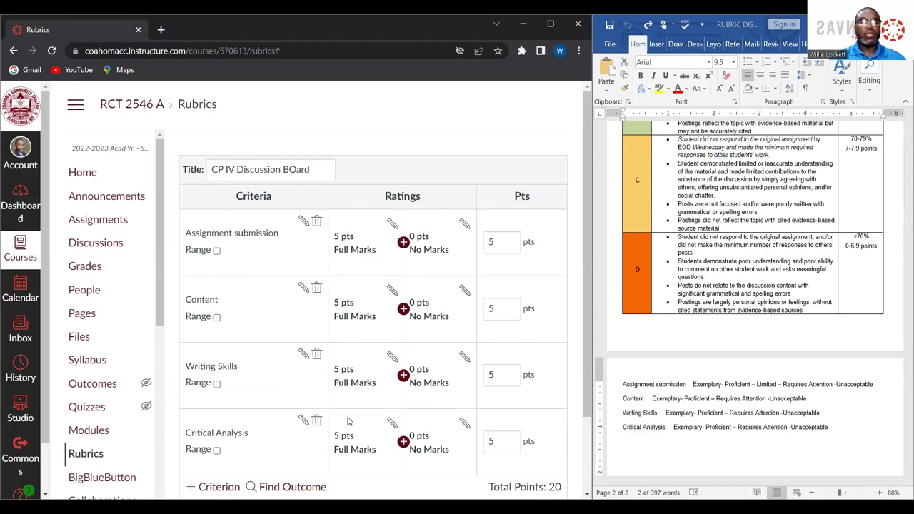
Step: Correct the capitalization in the rubric title so it reads "CP IV Discussion Board"
click(295, 174)
key(BackSpace)
text(o)
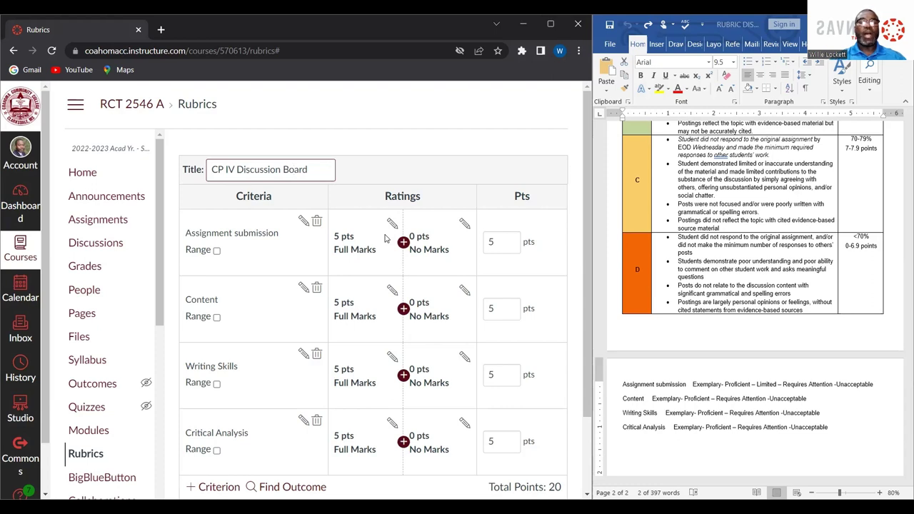
Step: Set the Assignment submission criterion's Full Marks rating score to 2.5 points and replace its title with "Exemplary" from the Word document
scroll(475, 286, down, 2)
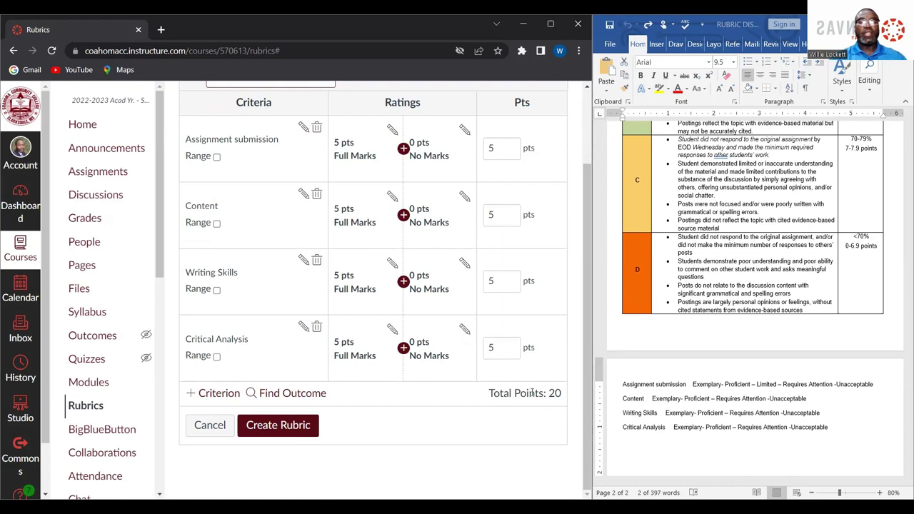
scroll(519, 409, up, 2)
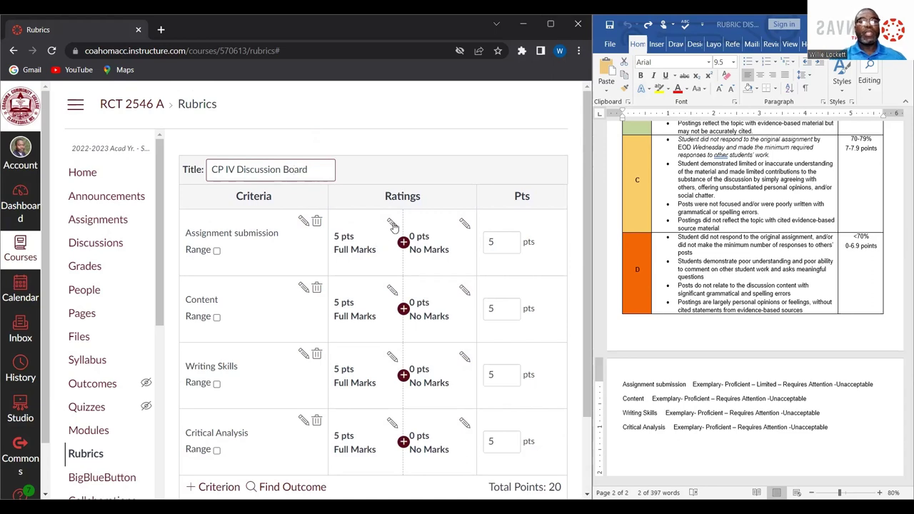
click(392, 225)
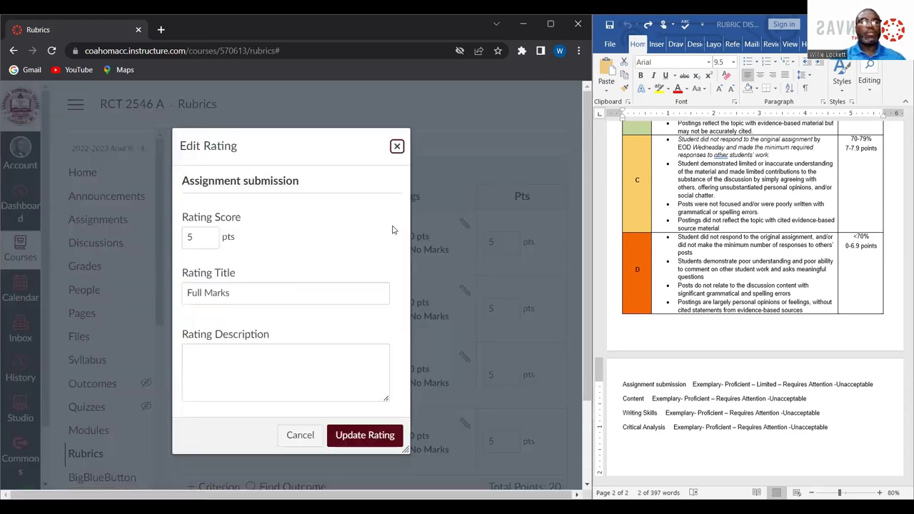
click(205, 235)
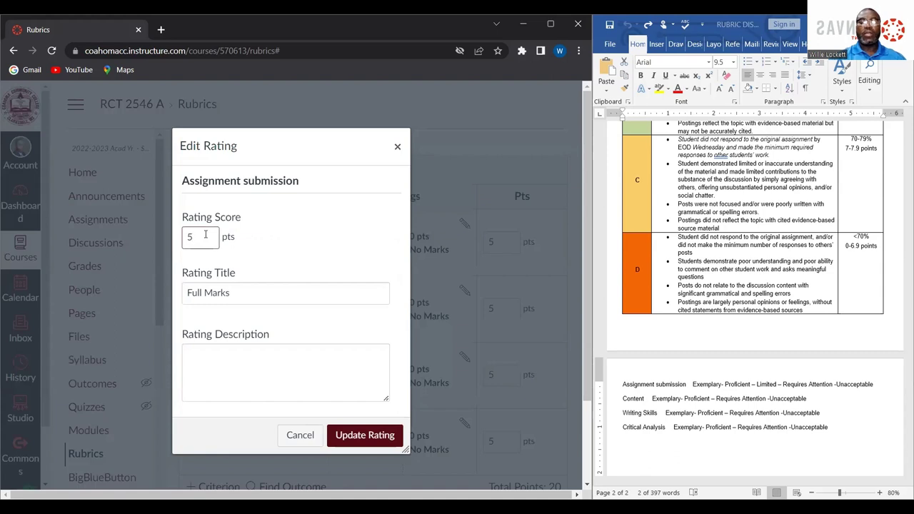
key(BackSpace)
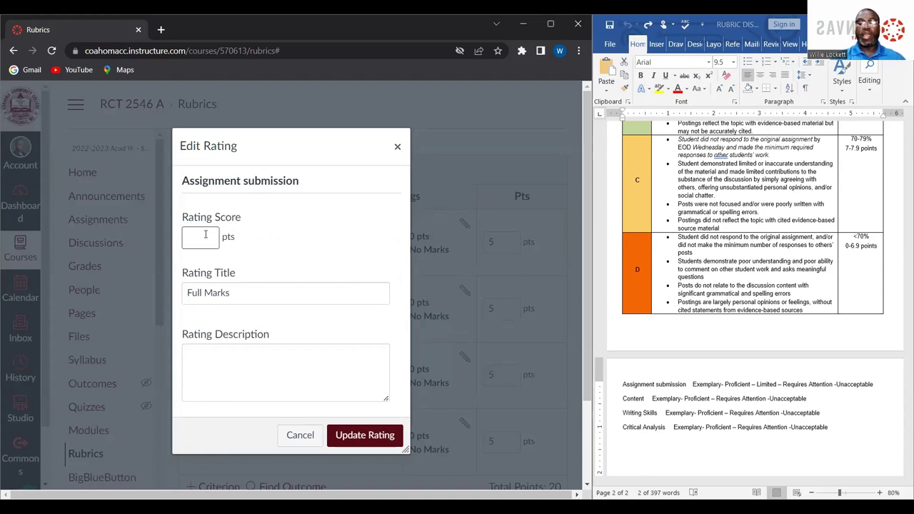
text(2.5)
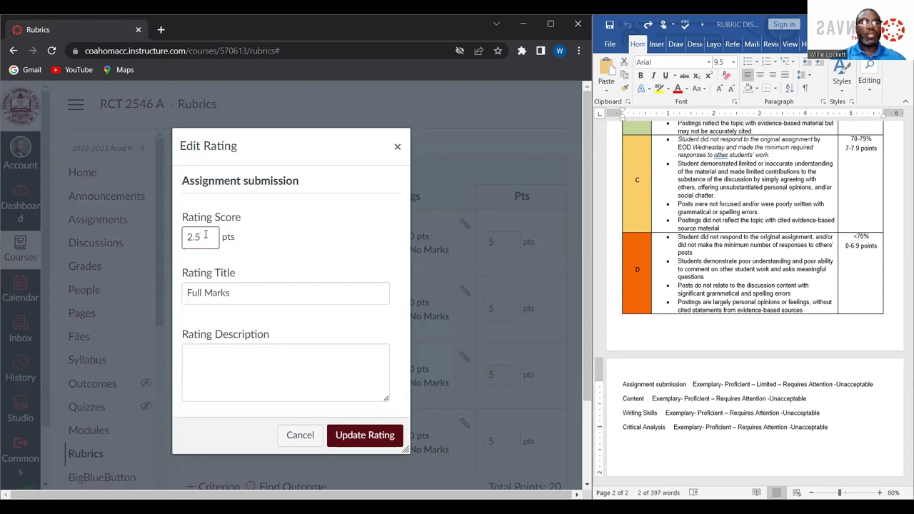
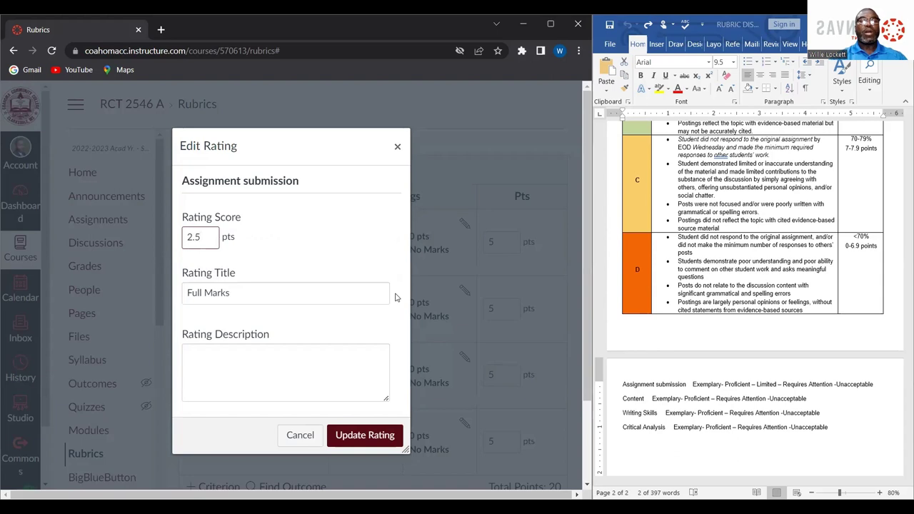
click(356, 294)
key(ctrl+a)
key(BackSpace)
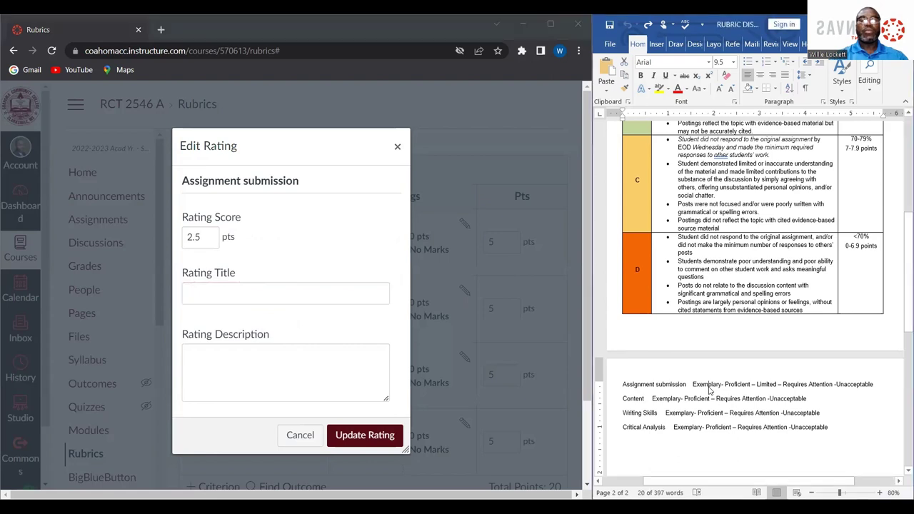
double_click(709, 386)
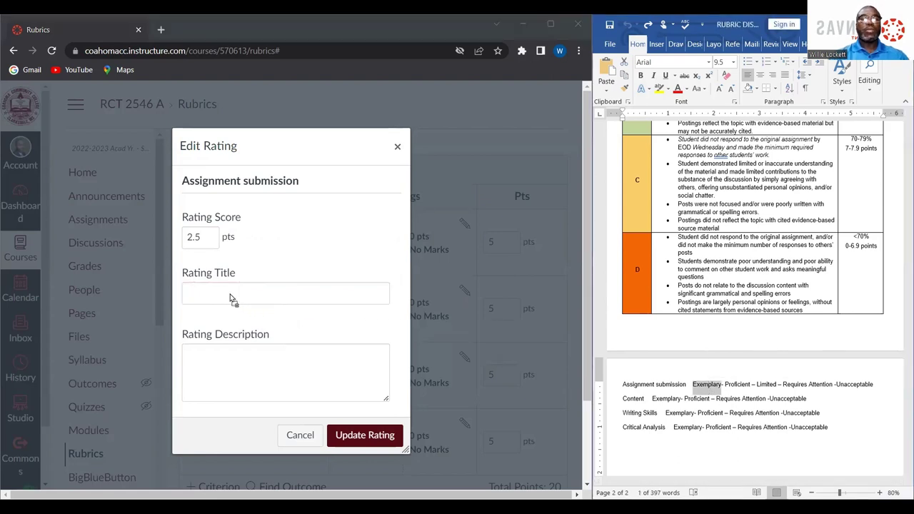
drag(232, 300, 243, 294)
Step: Copy the first grade A evaluation criterion from the Word document into the rating description, remove its leading space, and update the rating
click(273, 371)
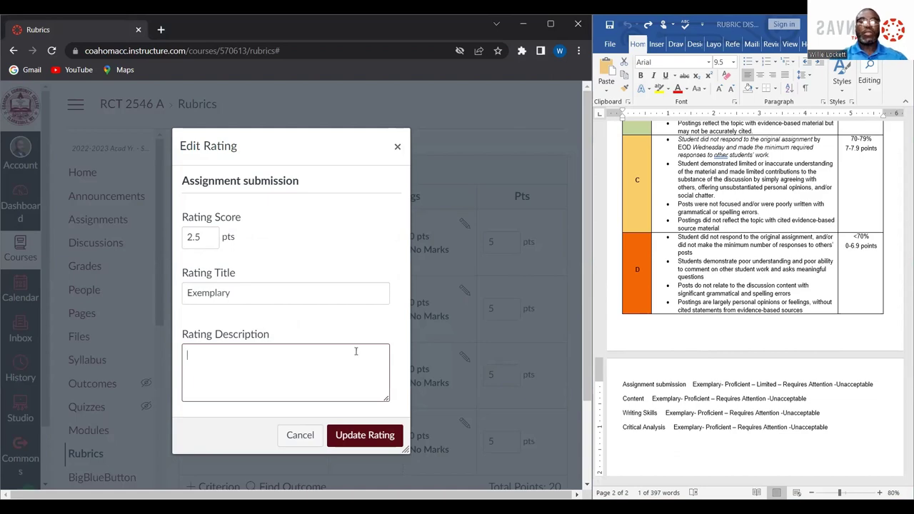
scroll(653, 286, up, 3)
scroll(652, 286, up, 4)
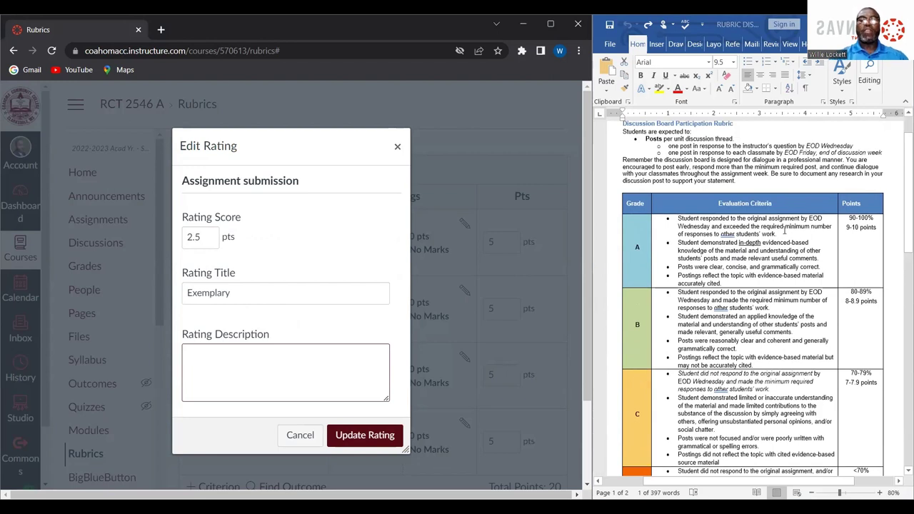
click(784, 230)
triple_click(784, 230)
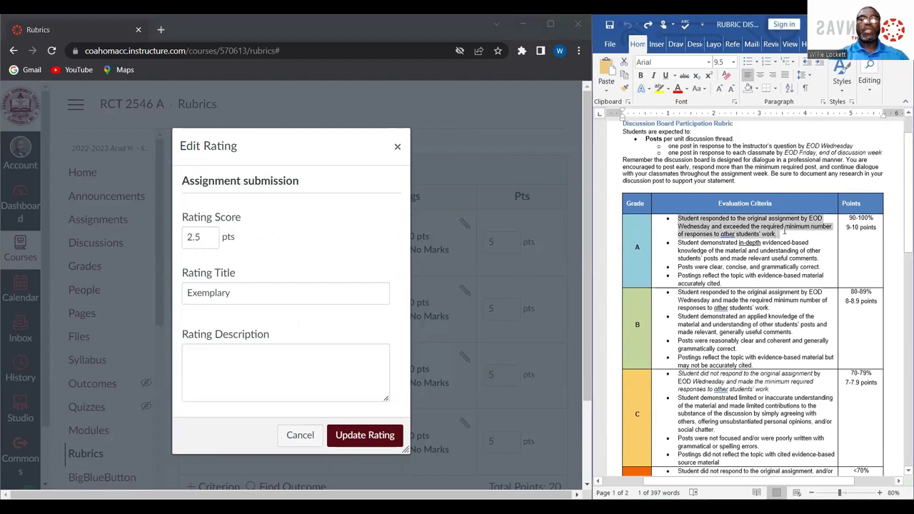
drag(784, 231, 297, 361)
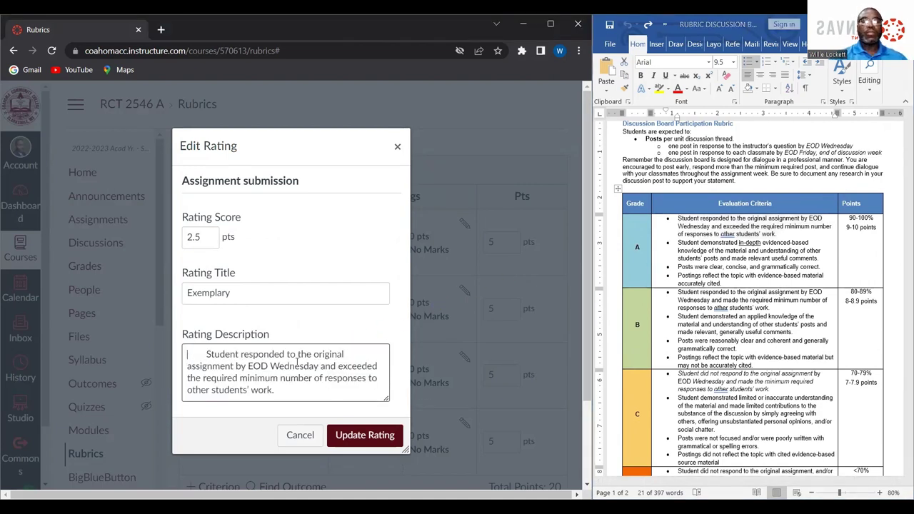
key(Delete)
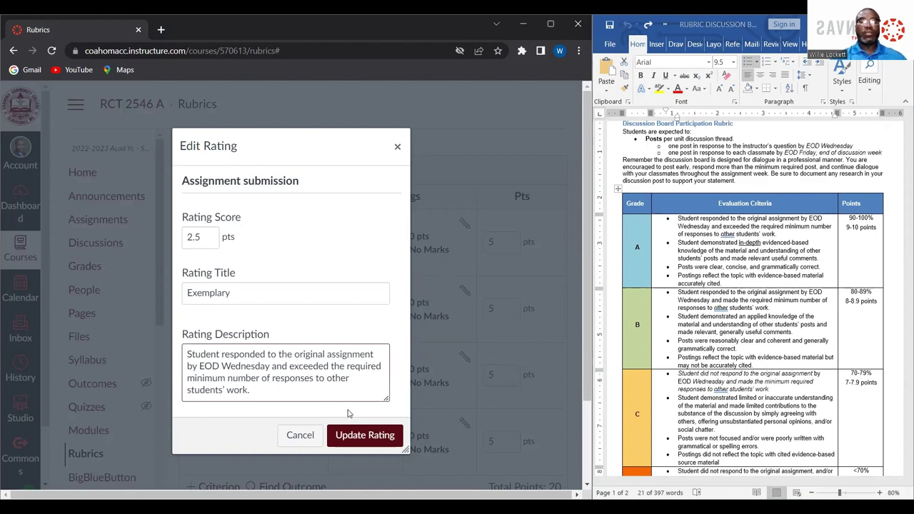
click(361, 435)
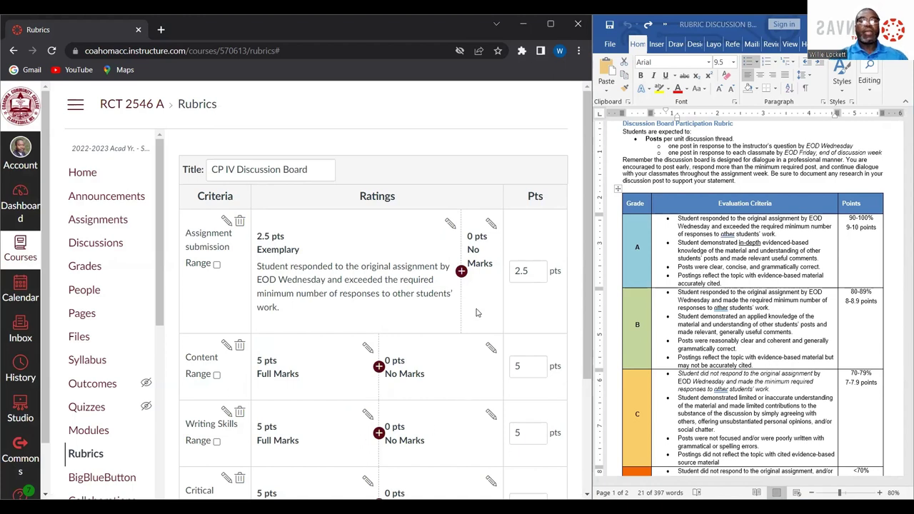
Step: Add a rating between Exemplary and No Marks in the Assignment submission criterion, with a score of 1.5 points
click(462, 272)
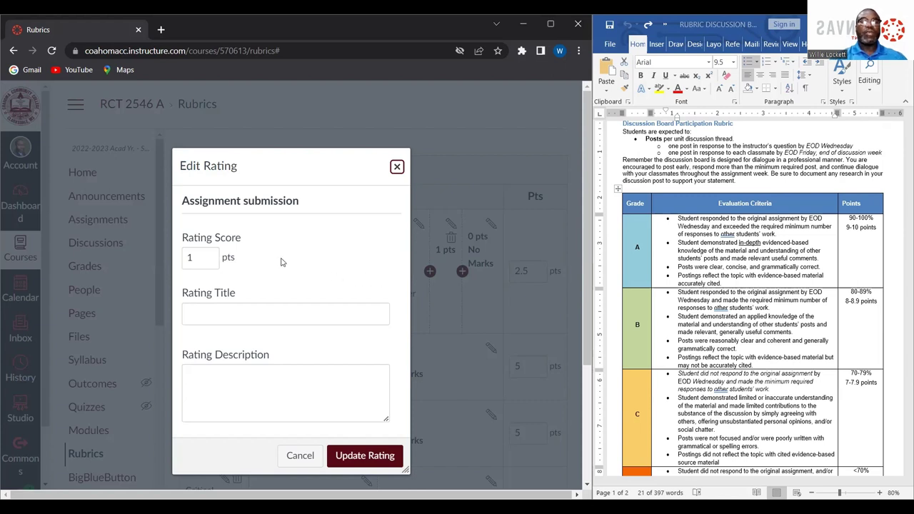
click(213, 261)
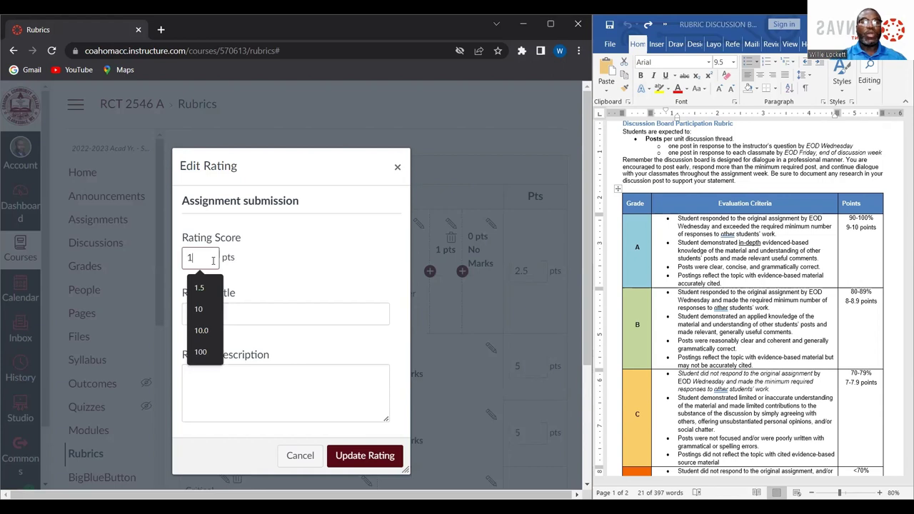
click(200, 288)
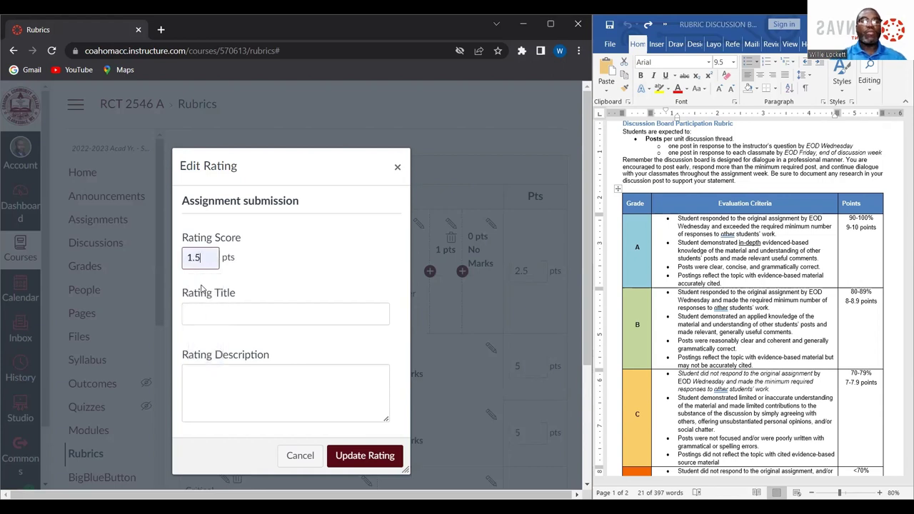
Step: Title the new 1.5-point rating "Proficient", copying the word from the Assignment submission line in the Word document
click(260, 312)
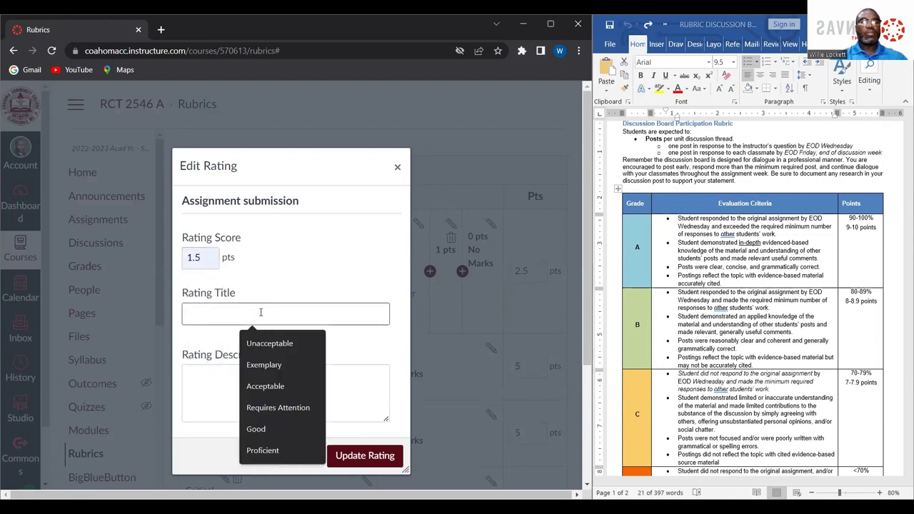
scroll(780, 378, down, 1)
scroll(780, 378, down, 8)
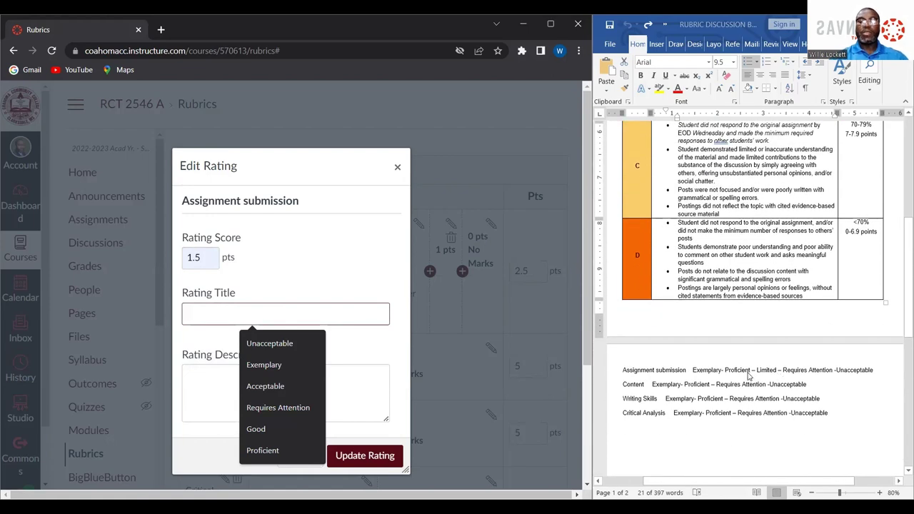
click(746, 376)
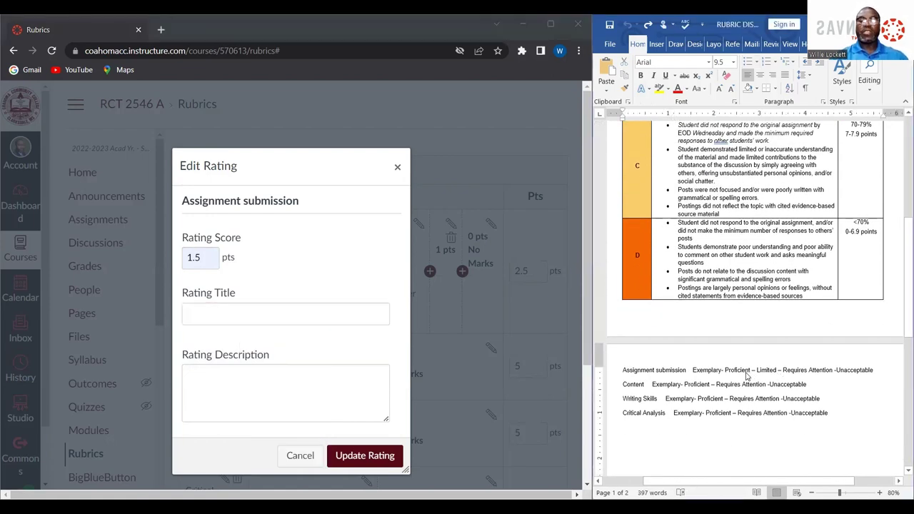
double_click(746, 374)
key(ctrl+c)
click(268, 319)
key(ctrl+v)
Step: Copy the first grade B evaluation criterion from the Word document into the rating description, remove its bullet and leading space, and update the rating
click(239, 386)
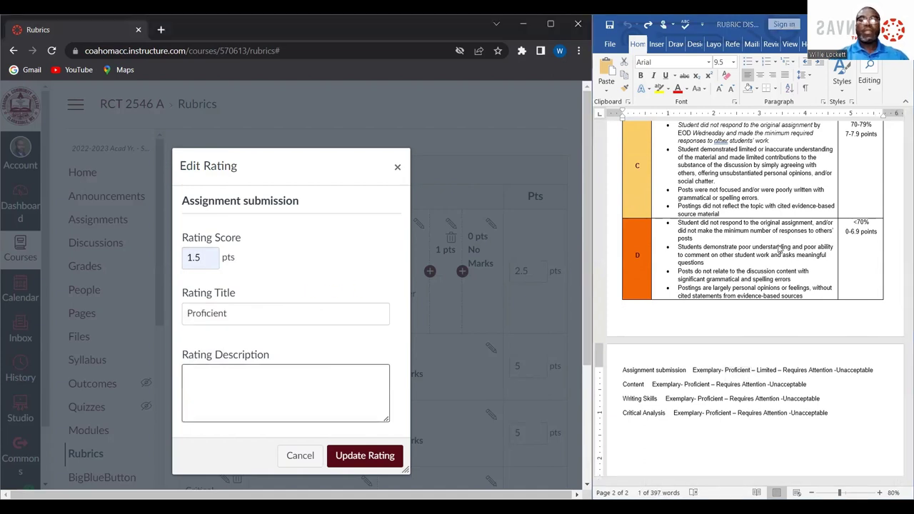
scroll(716, 240, up, 5)
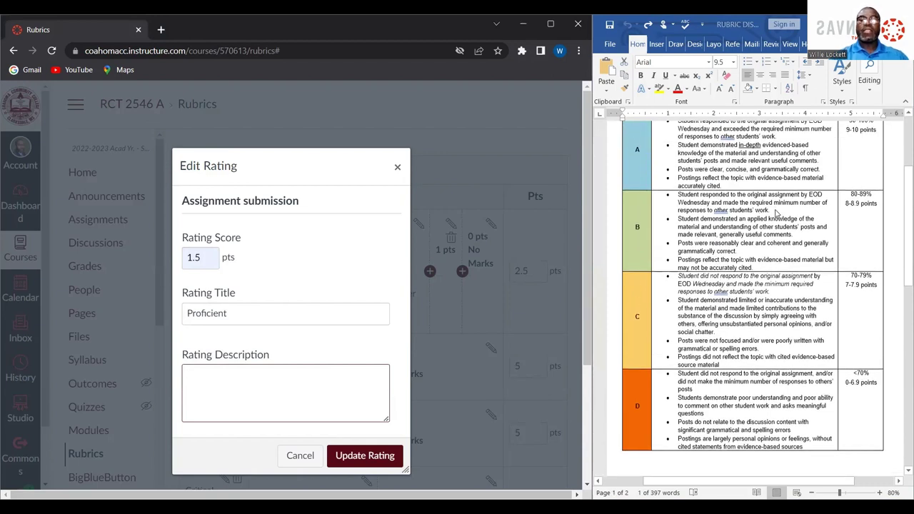
triple_click(776, 212)
key(ctrl+c)
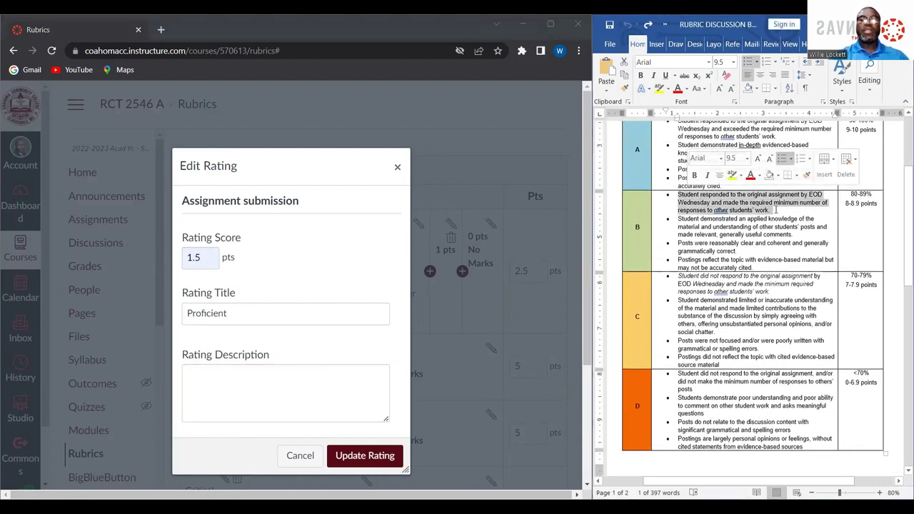
click(265, 380)
key(ctrl+v)
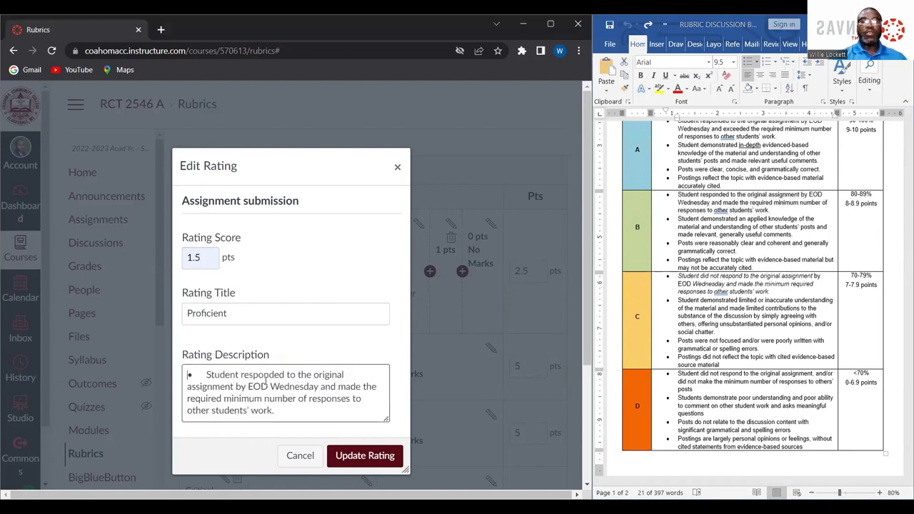
key(Delete)
key(Delete)
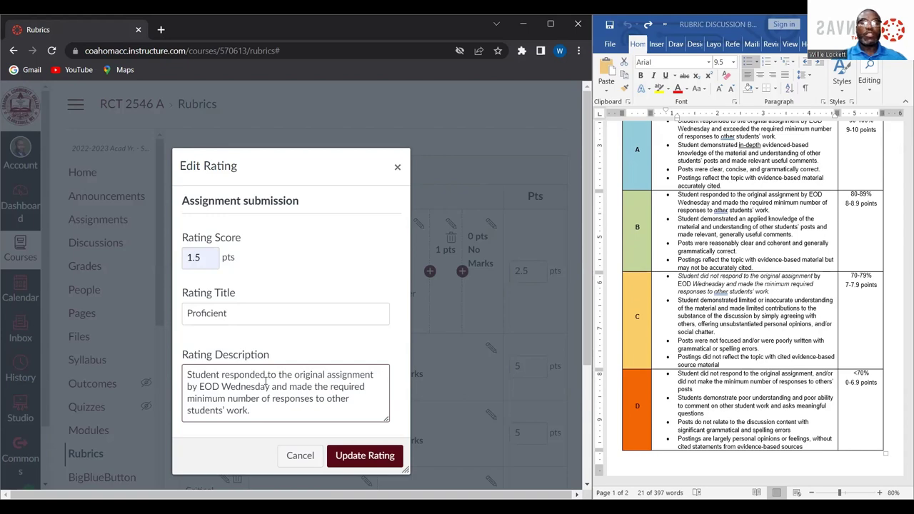
click(371, 456)
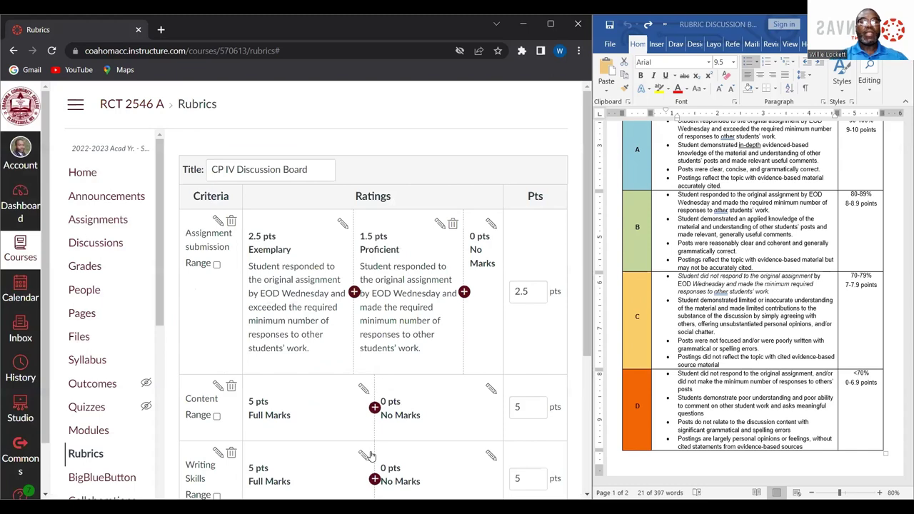
Step: Add a rating between Proficient and No Marks in the Assignment submission criterion, with a score of 0.5 points
click(464, 293)
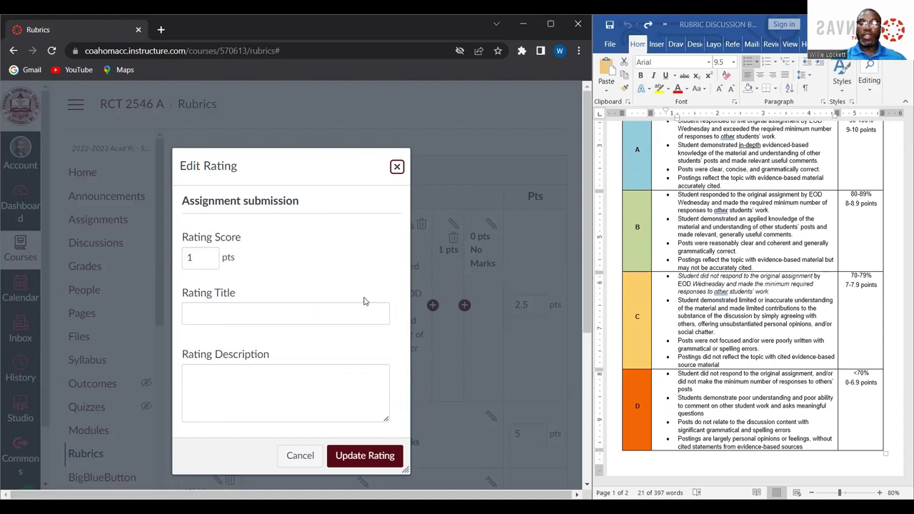
click(200, 257)
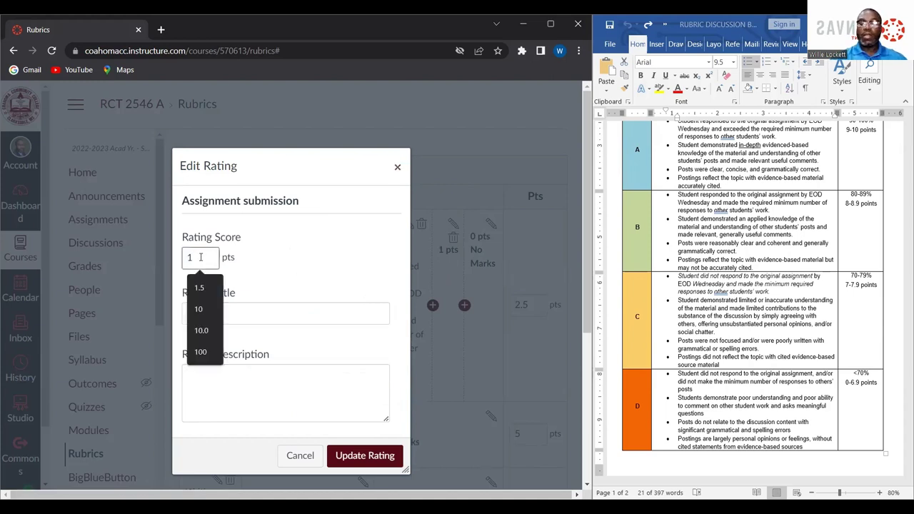
text(0.5)
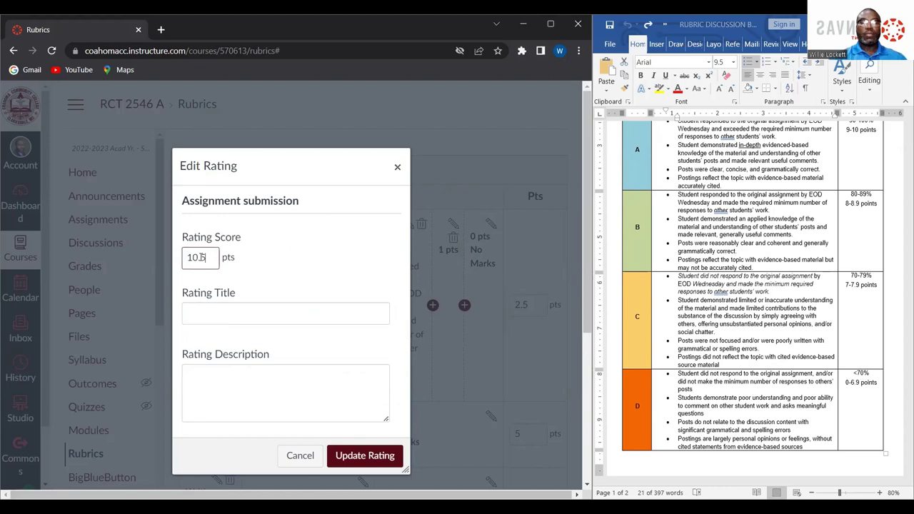
key(BackSpace)
key(BackSpace)
key(BackSpace)
key(BackSpace)
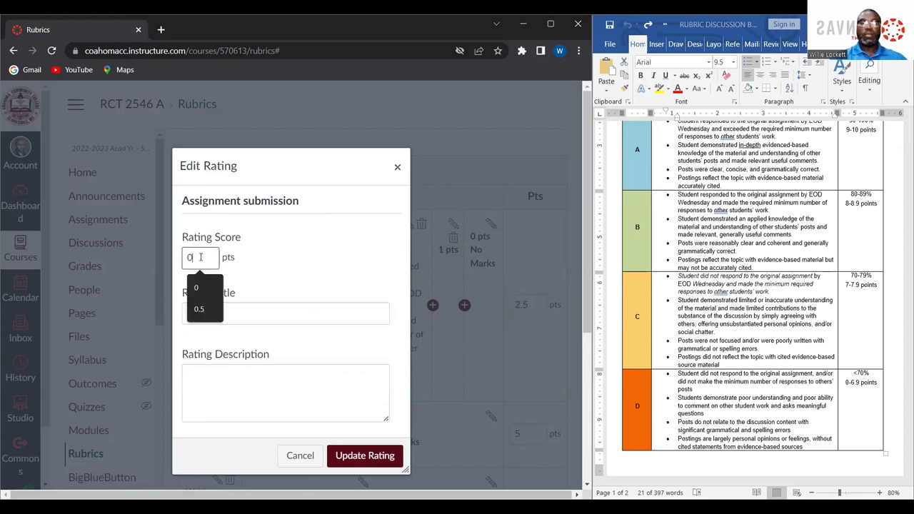
text(0.5)
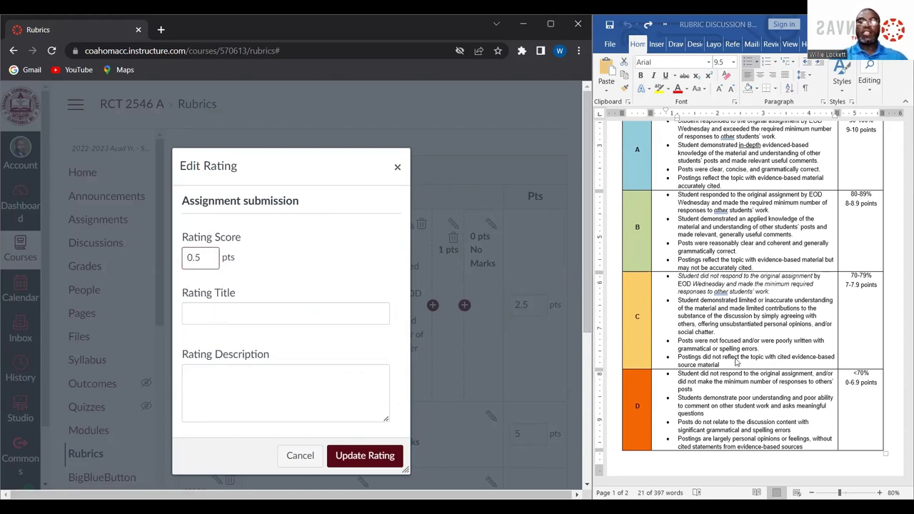
Step: Title the 0.5-point rating "Requires Attention", copying the words from the Assignment submission line in the Word document
scroll(739, 364, down, 3)
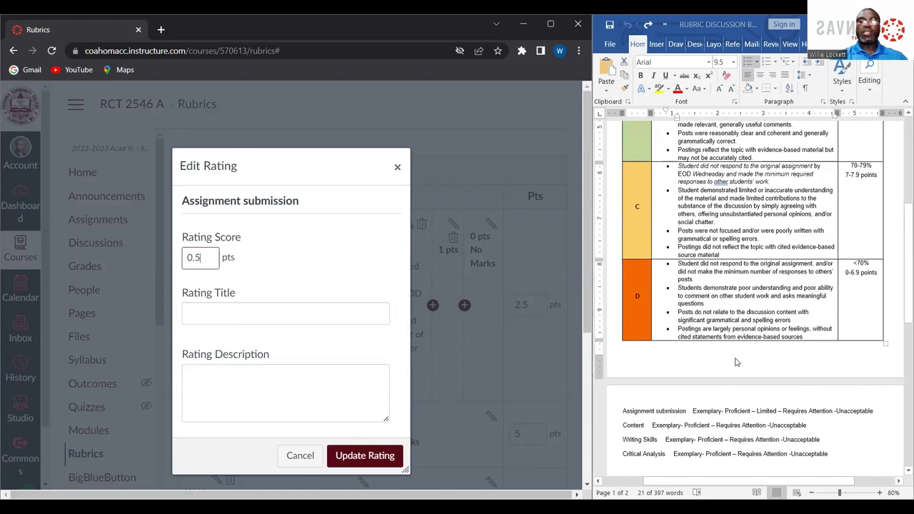
click(798, 416)
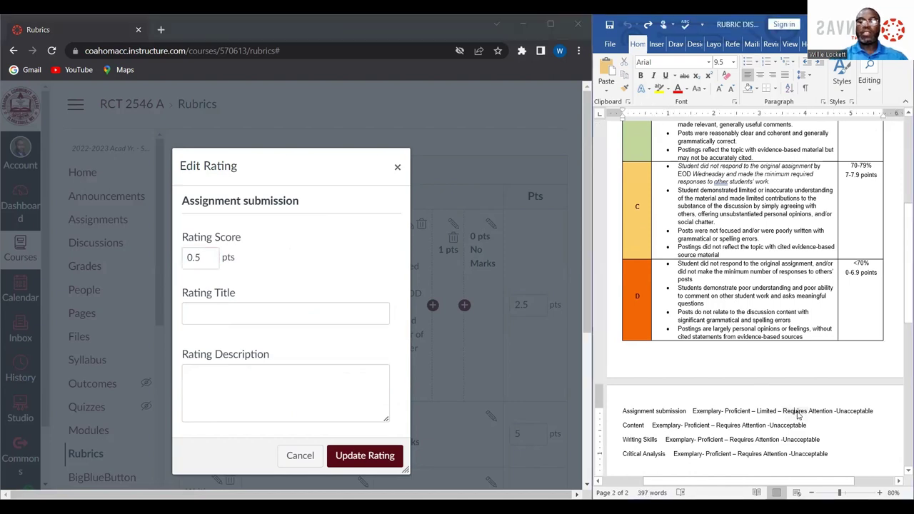
key(shift+Right)
key(shift+Right)
key(shift+Right)
key(shift+Right)
key(shift+Right)
key(shift+Right)
key(shift+Right)
key(shift+Right)
key(shift+Right)
key(shift+Right)
key(shift+Right)
key(shift+Right)
key(shift+Right)
key(shift+Right)
key(shift+Right)
key(shift+Right)
key(shift+Right)
key(shift+Right)
key(shift+Right)
key(ctrl+c)
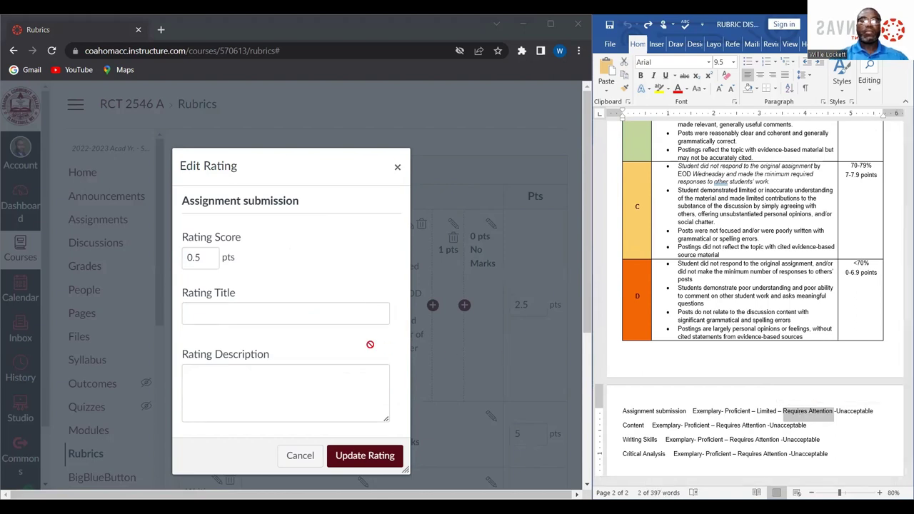
click(339, 316)
key(ctrl+v)
key(ctrl+a)
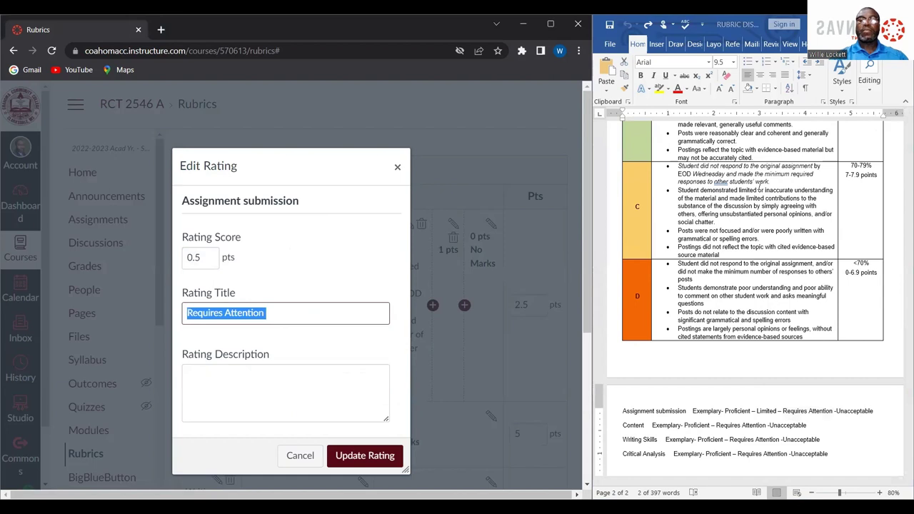
Step: Copy the first grade C evaluation criterion from the Word document into the rating description, remove its bullet and leading space, and update the rating
drag(678, 165, 769, 182)
click(252, 384)
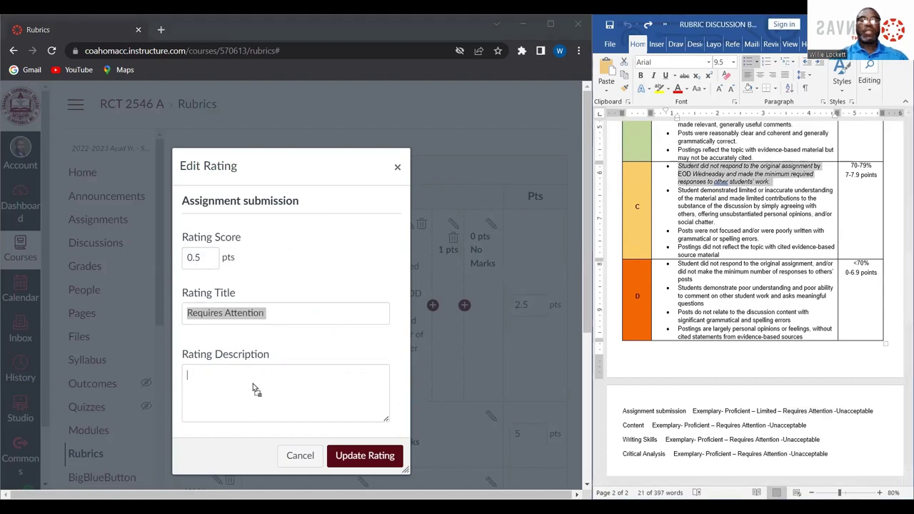
text(•	Student did not respond to the original assignment by EOD Wednesday and made the minimum required responses to other students' work.)
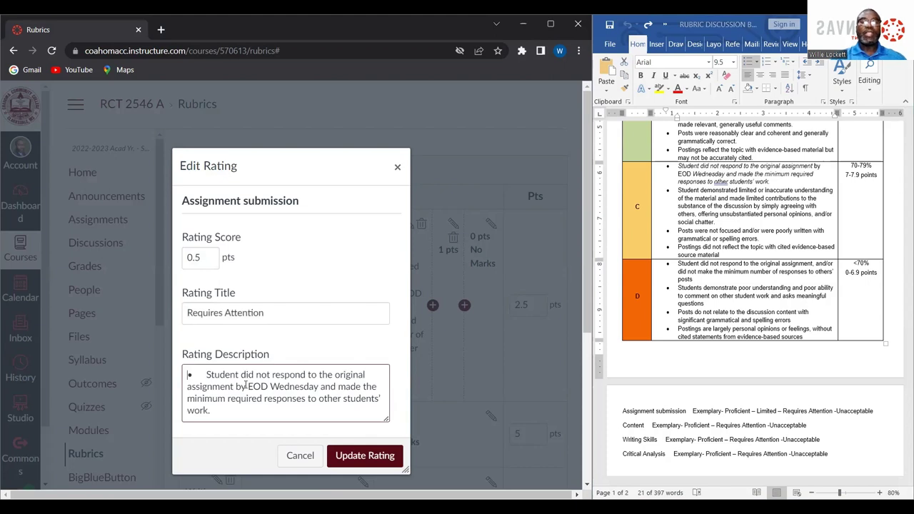
key(Delete)
key(Delete)
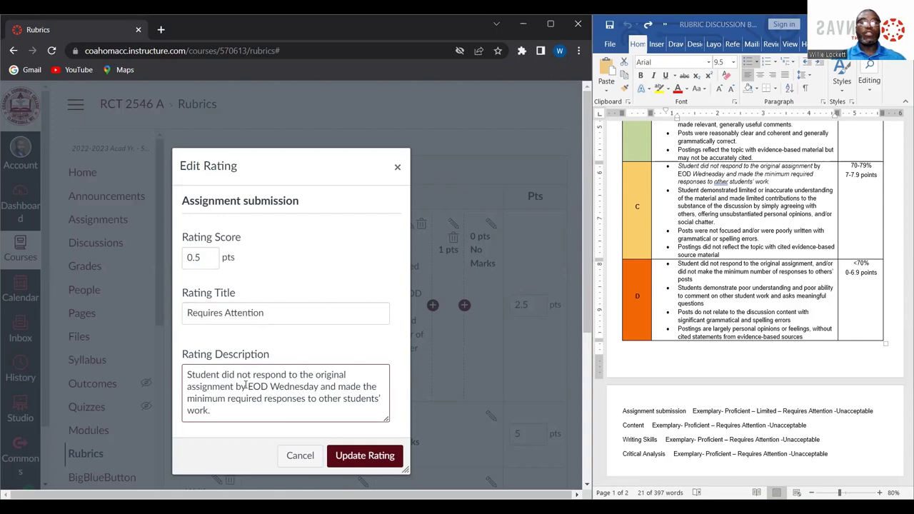
click(329, 456)
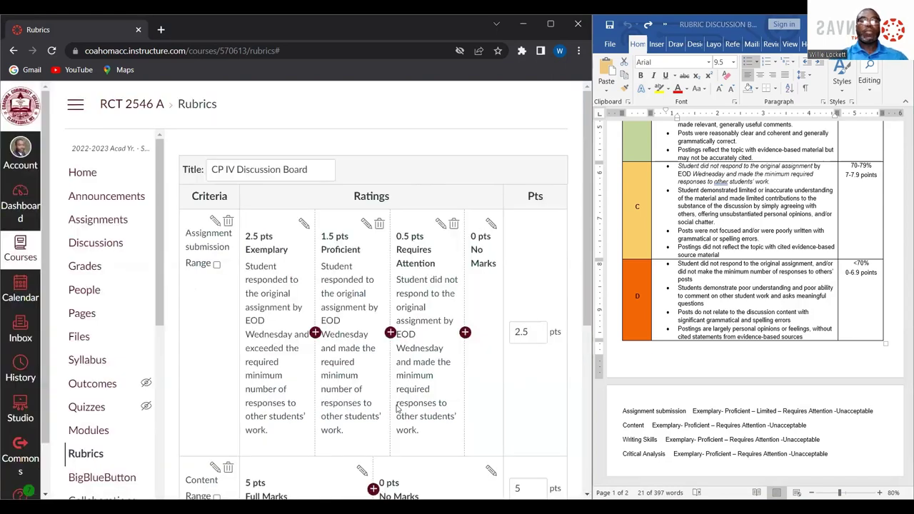
Step: Replace the title of Assignment submission's 0-point No Marks rating with "Unacceptable" copied from the Word document
click(490, 225)
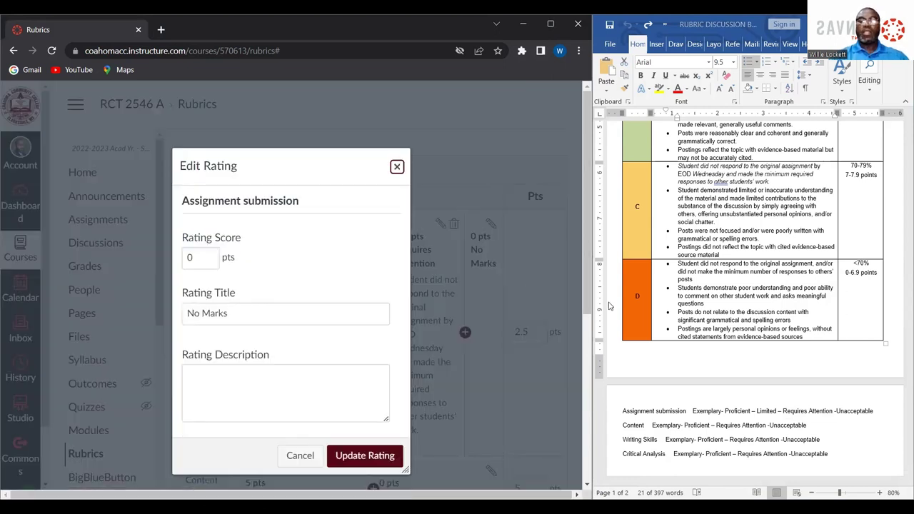
click(860, 416)
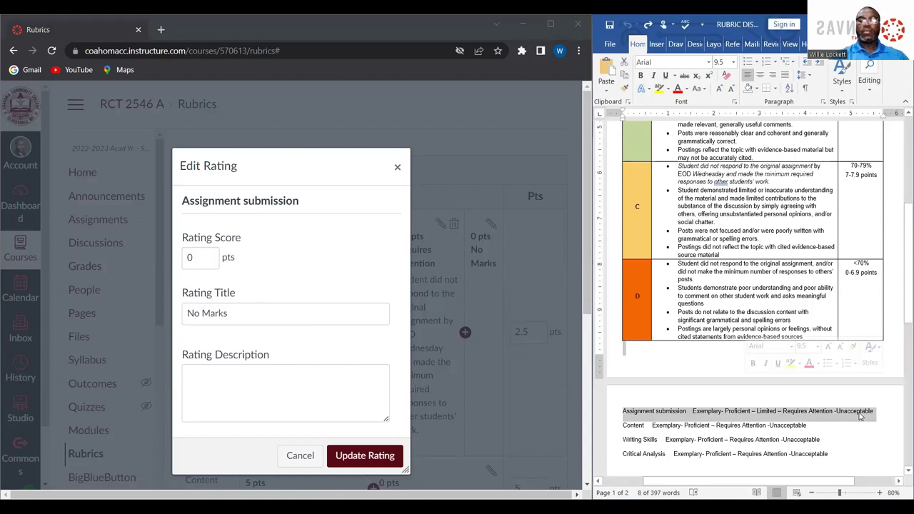
double_click(860, 412)
key(ctrl+c)
click(388, 319)
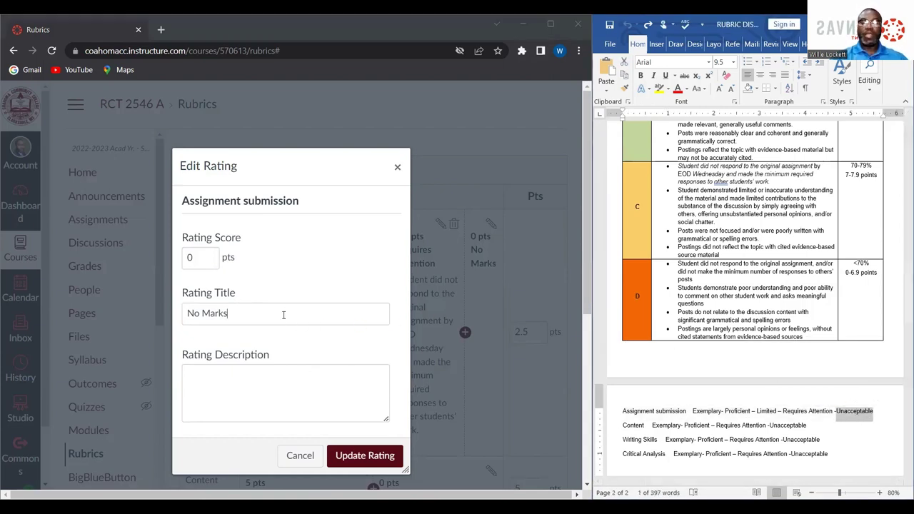
key(ctrl+v)
key(BackSpace)
key(BackSpace)
key(BackSpace)
key(BackSpace)
key(BackSpace)
key(BackSpace)
key(BackSpace)
key(BackSpace)
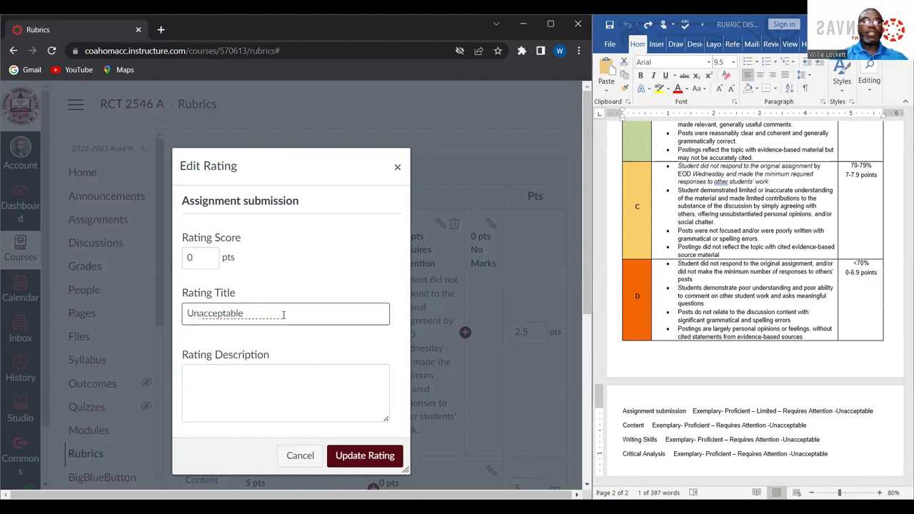
Step: Copy the first grade D evaluation criterion from the Word document into the rating description, remove its bullet and leading space, and update the rating
click(258, 381)
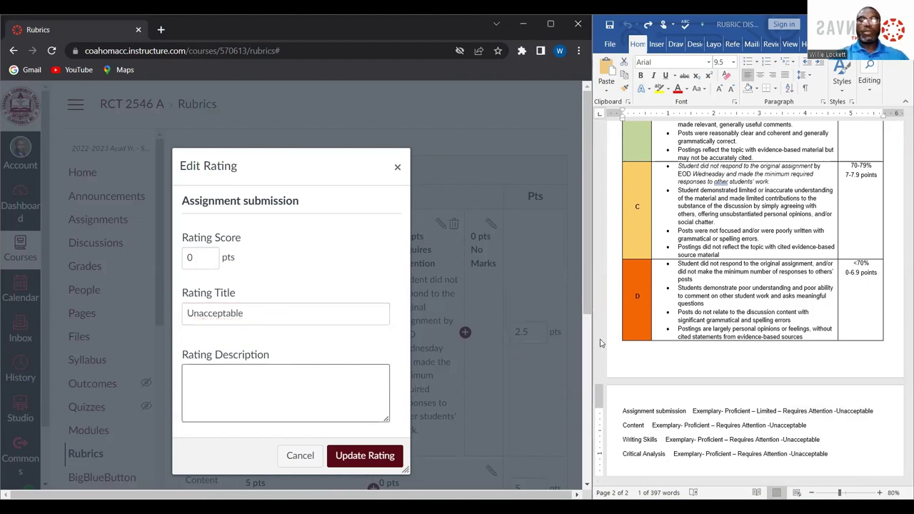
click(697, 281)
triple_click(697, 280)
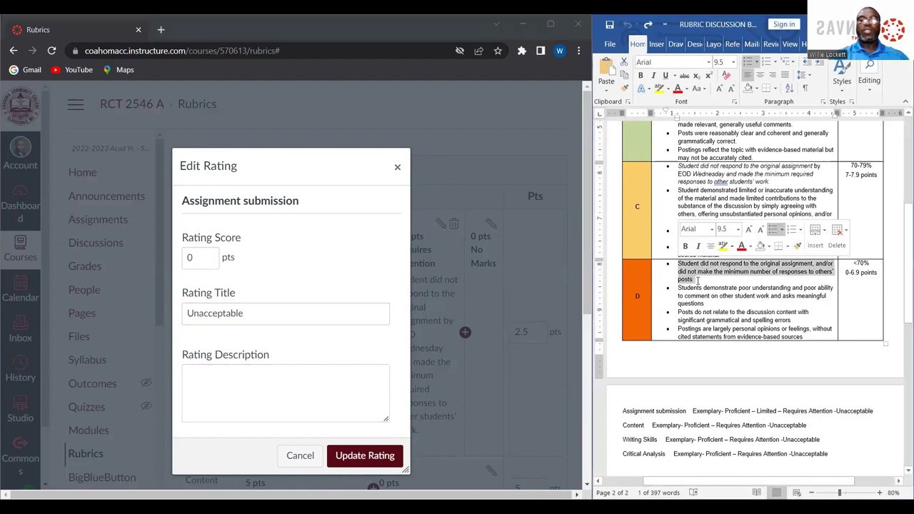
click(264, 386)
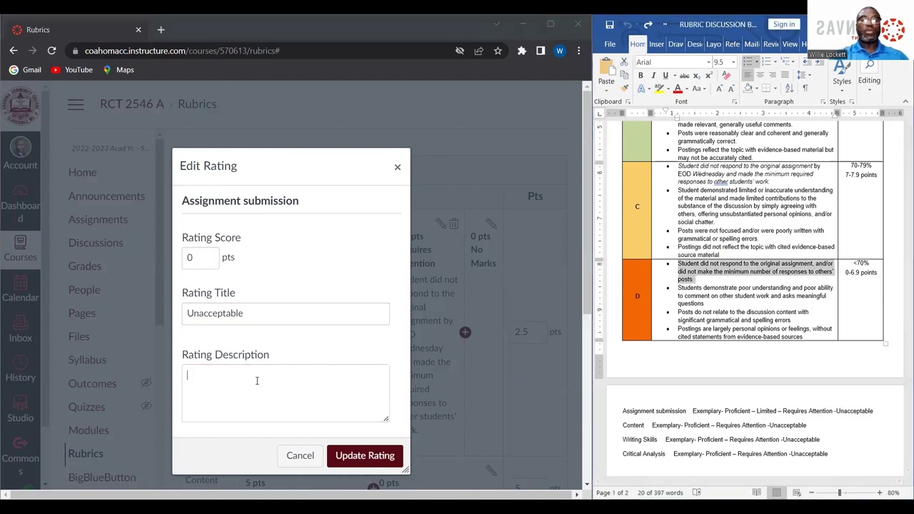
text(•	Student did not respond to the original assignment, and/or did not make the minimum number of responses to others' posts)
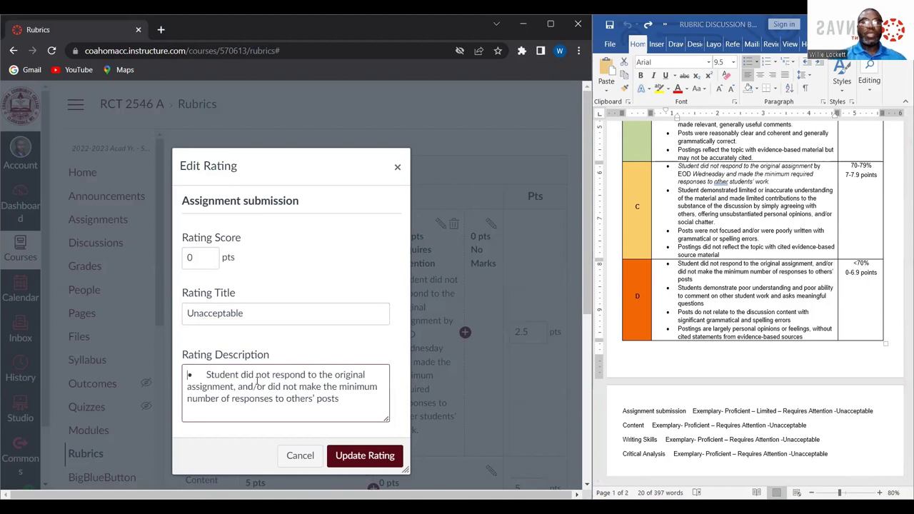
key(Delete)
key(Delete)
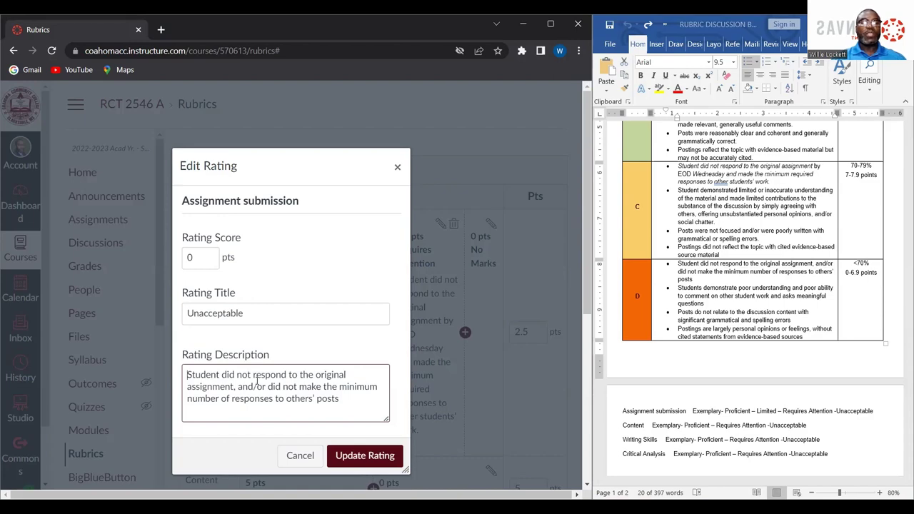
click(364, 457)
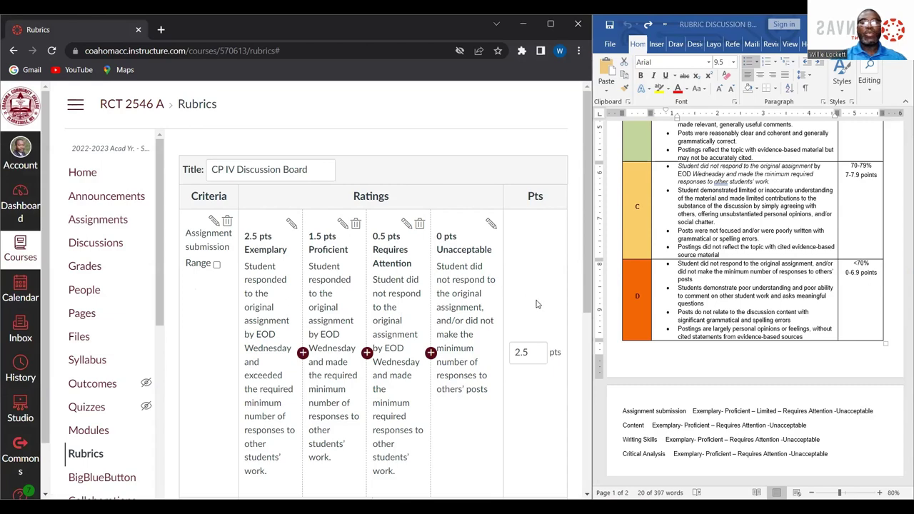
Step: Set the score of the Content criterion's Full Marks rating to 2.5 points
scroll(541, 306, down, 2)
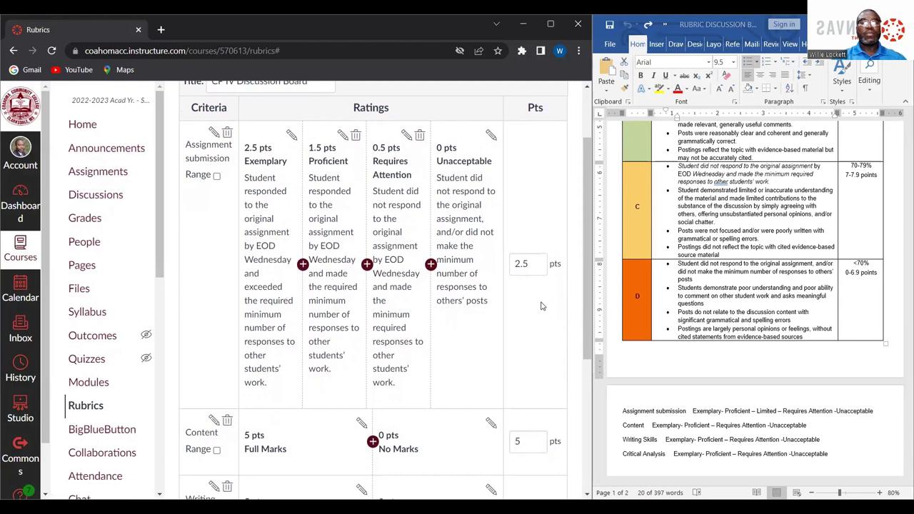
scroll(541, 305, down, 4)
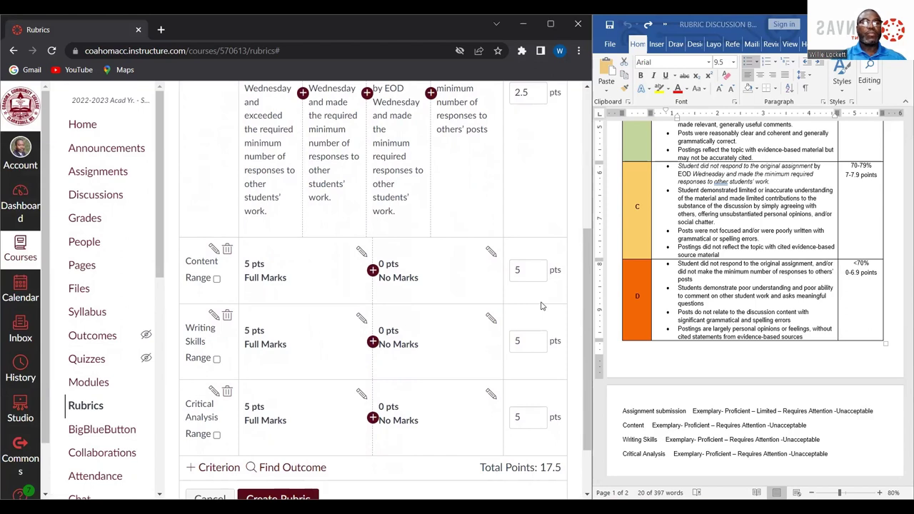
click(361, 252)
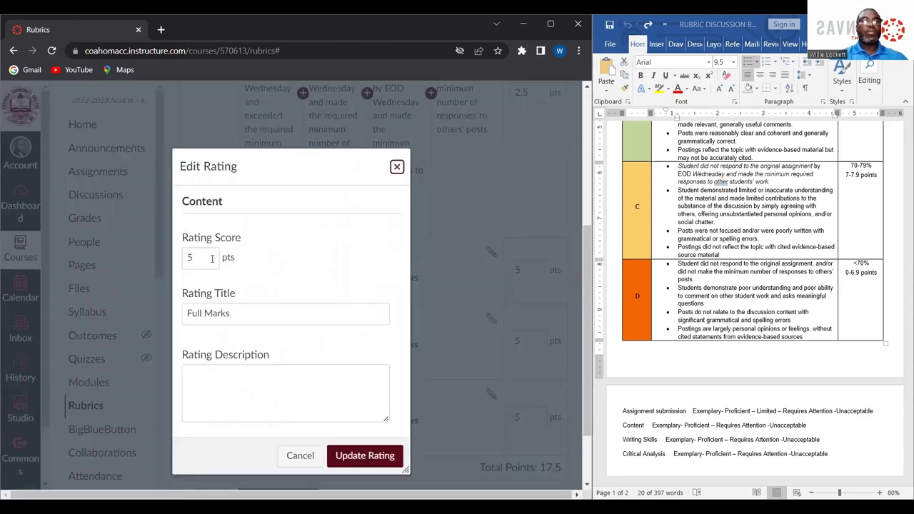
drag(194, 258, 172, 265)
text(2.5)
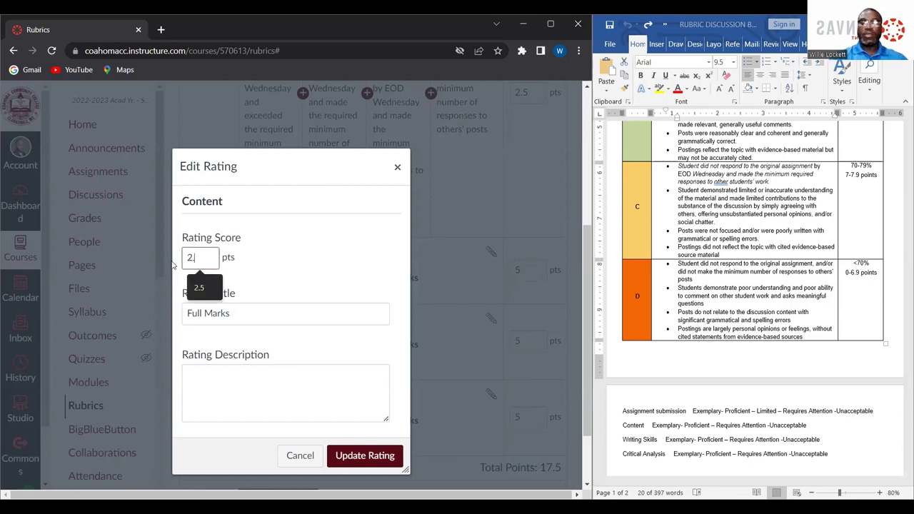
Step: Replace the Full Marks title of Content's top rating with "Exemplary" taken from the Content line in the Word document
click(250, 312)
key(BackSpace)
key(BackSpace)
key(BackSpace)
key(BackSpace)
key(BackSpace)
key(BackSpace)
key(BackSpace)
key(BackSpace)
key(BackSpace)
key(BackSpace)
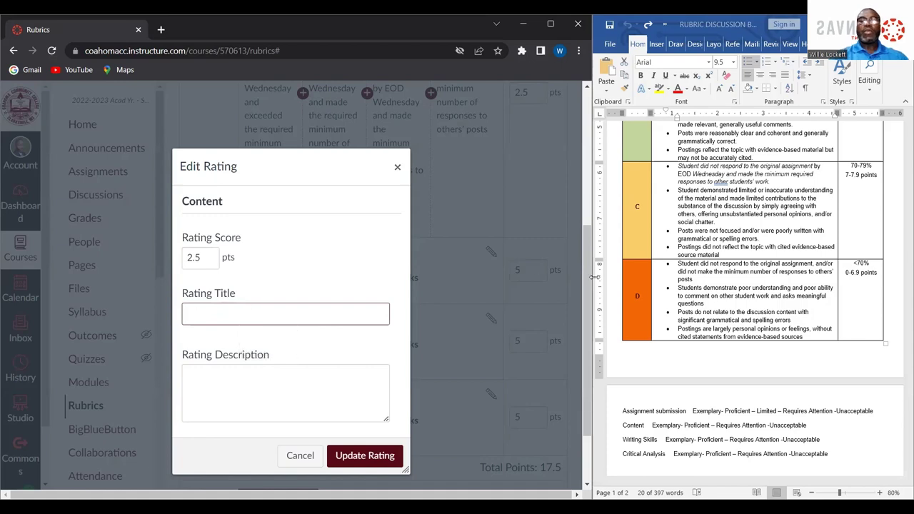
scroll(731, 245, up, 4)
scroll(732, 245, down, 6)
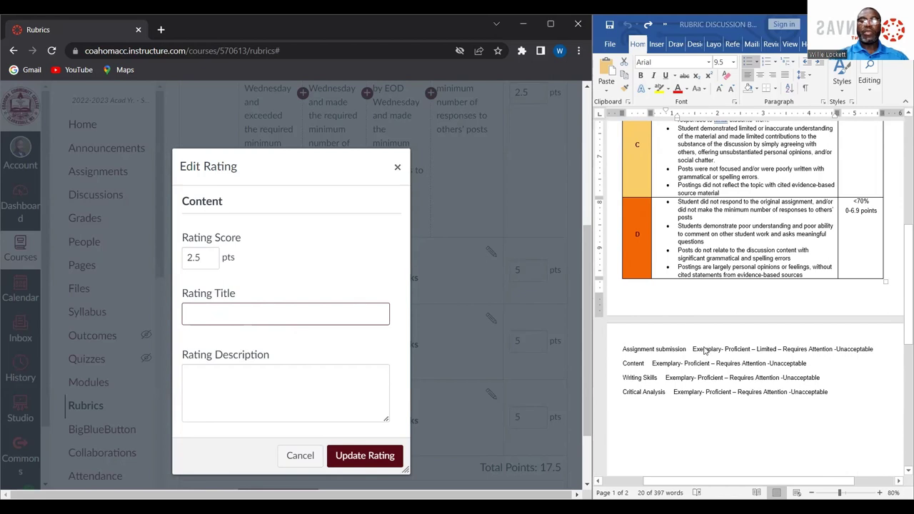
double_click(665, 364)
drag(666, 364, 310, 318)
Step: Copy the second grade A evaluation criterion from the Word document into the rating description and remove its bullet and leading space
scroll(709, 243, up, 6)
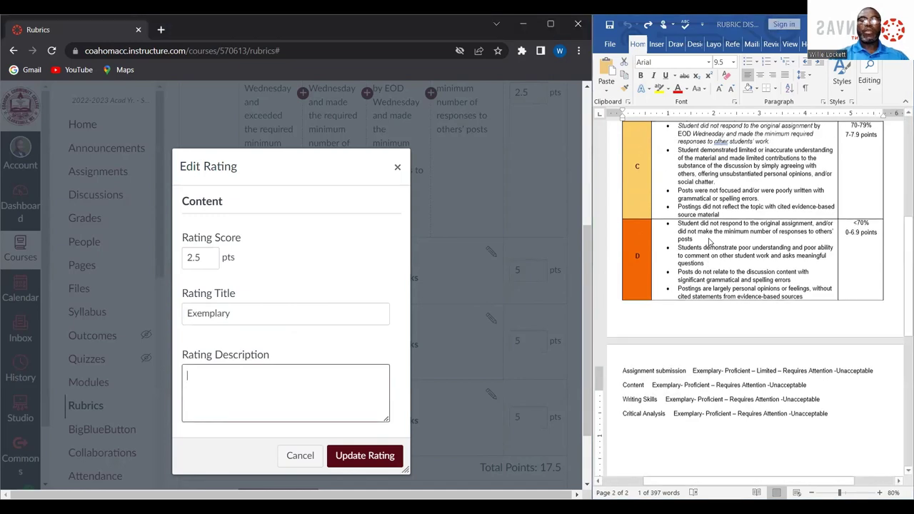
scroll(709, 243, up, 1)
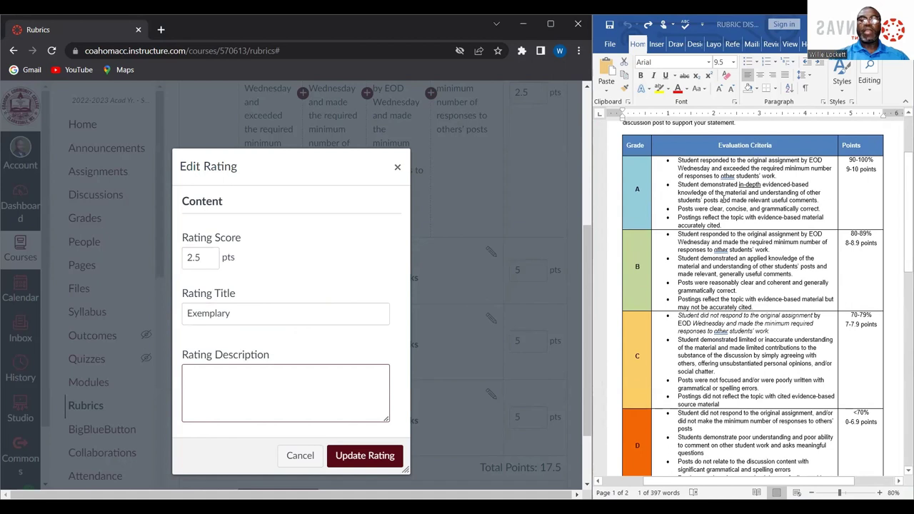
click(724, 200)
mouse_move(723, 200)
mouse_down()
mouse_move(818, 201)
mouse_move(704, 185)
mouse_move(723, 200)
mouse_up()
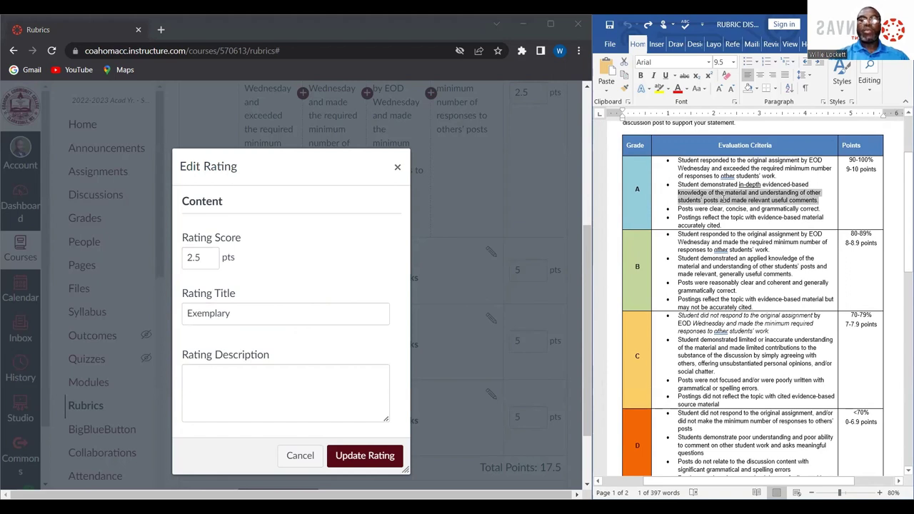
triple_click(723, 200)
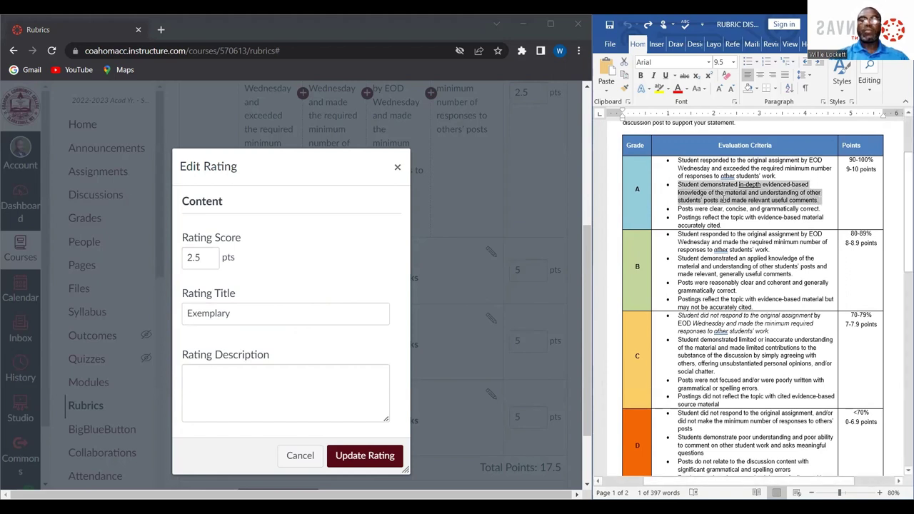
click(250, 382)
text(•	Student demonstrated in-depth evidenced-based knowledge of the material and understanding of other students' posts and made relevant useful comments.)
key(Delete)
key(Delete)
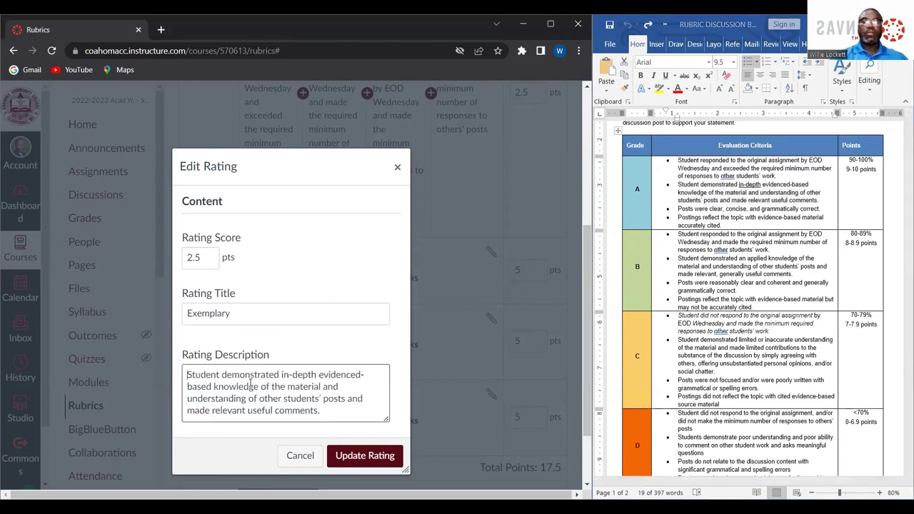
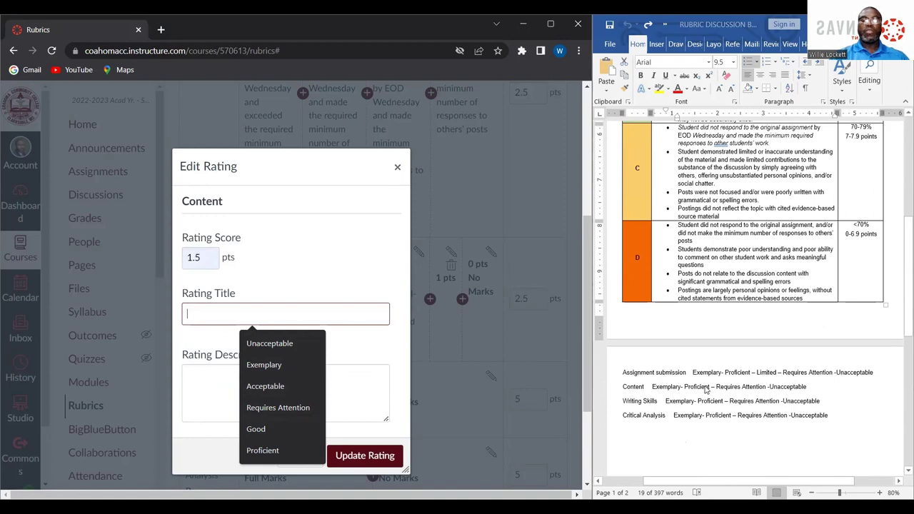
Step: Title Content's 1.5-point rating "Proficient" and save it with the second grade B criterion from the Word document as description, without bullet or leading space
double_click(697, 387)
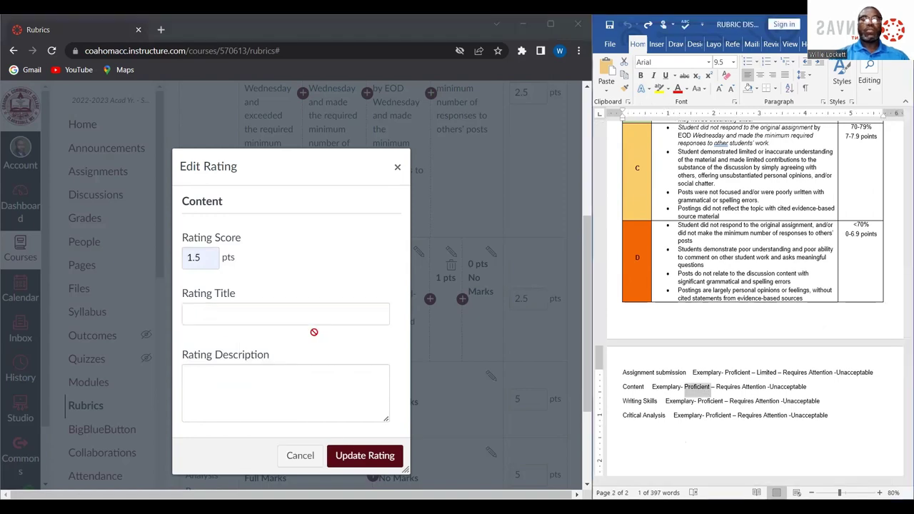
drag(304, 316, 304, 316)
scroll(753, 256, up, 3)
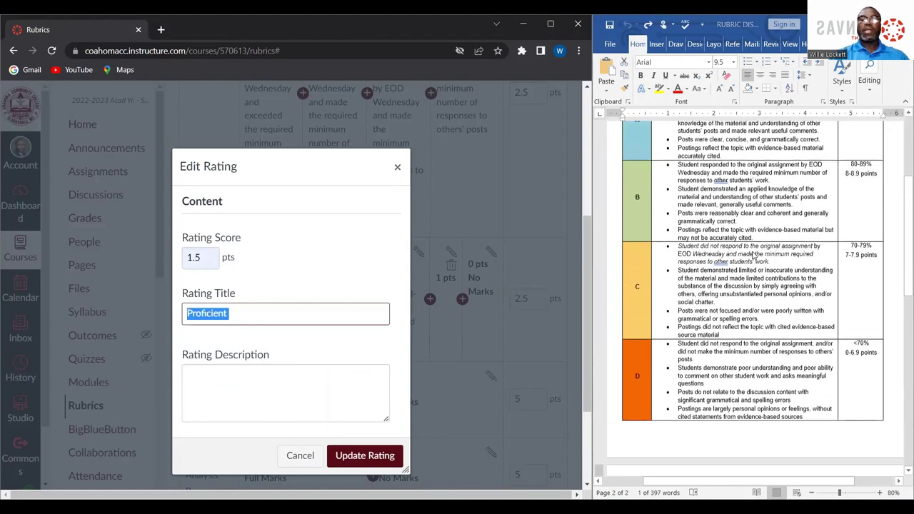
click(798, 222)
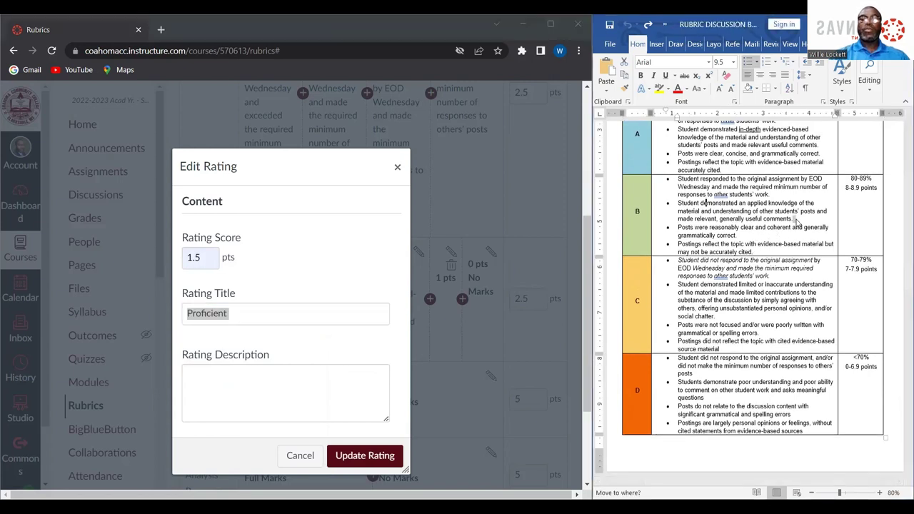
triple_click(796, 222)
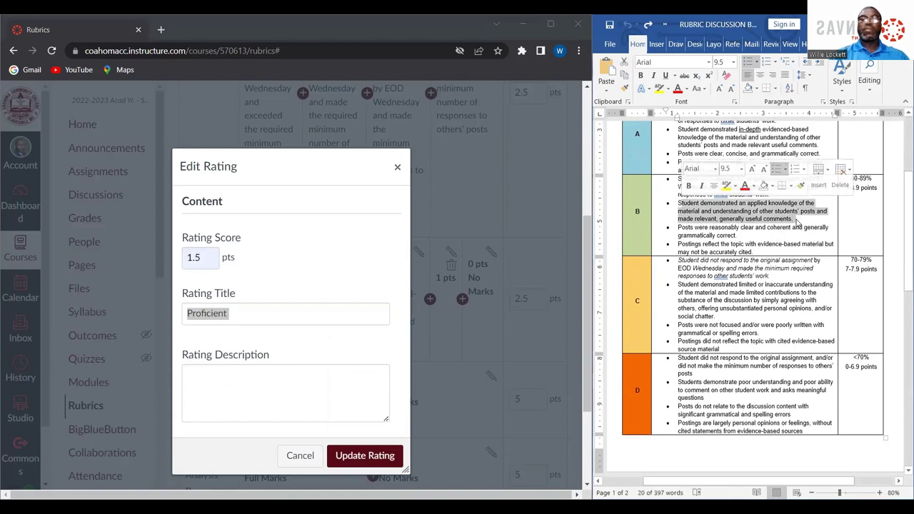
key(Left)
triple_click(797, 223)
key(ctrl+c)
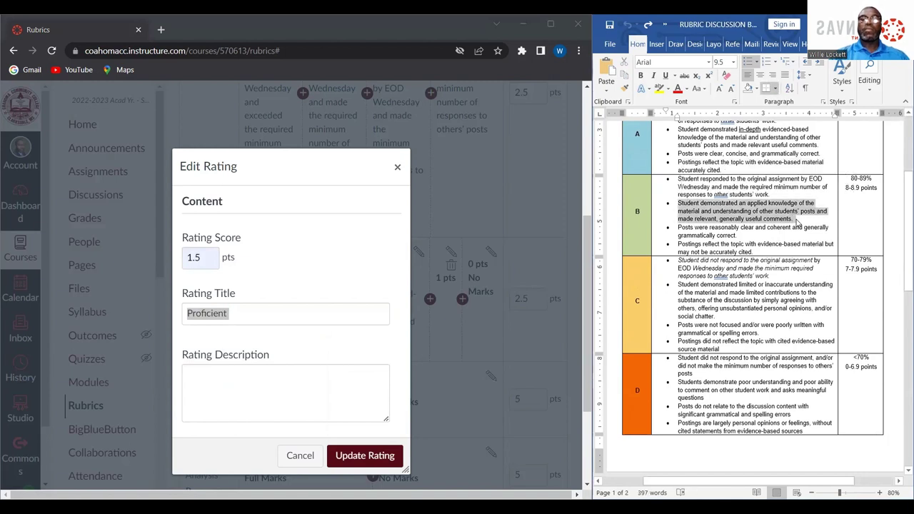
click(271, 376)
key(ctrl+v)
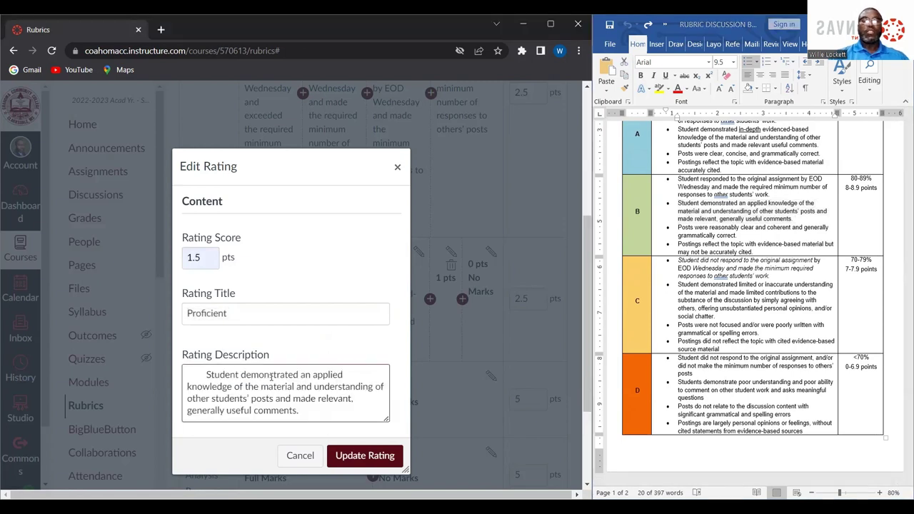
key(ctrl+Home)
key(Delete)
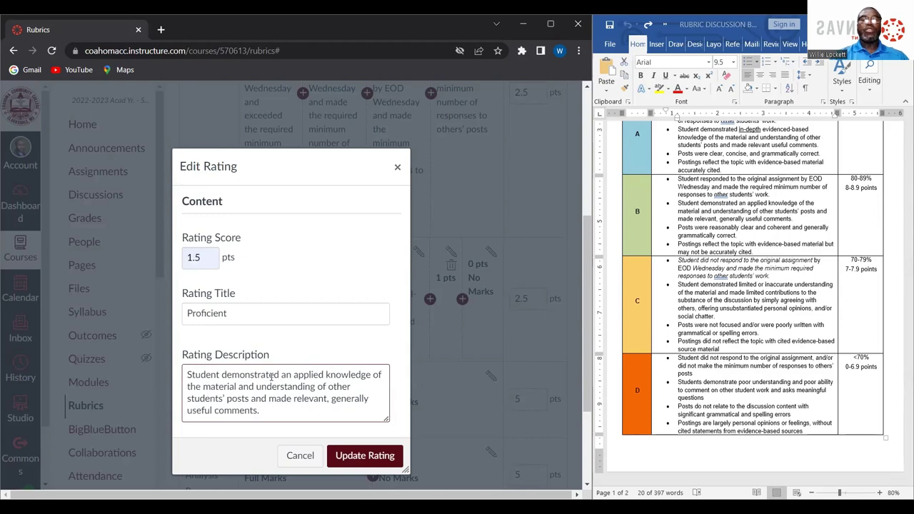
click(344, 457)
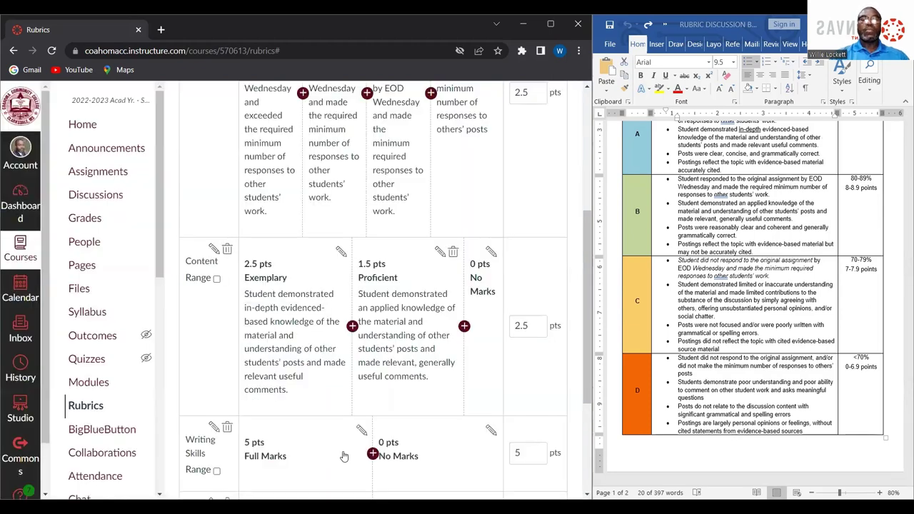
Step: Add a rating between Content's 1.5-point and 0-point ratings, scored 0.5 points and titled "Requires Attention"
click(464, 326)
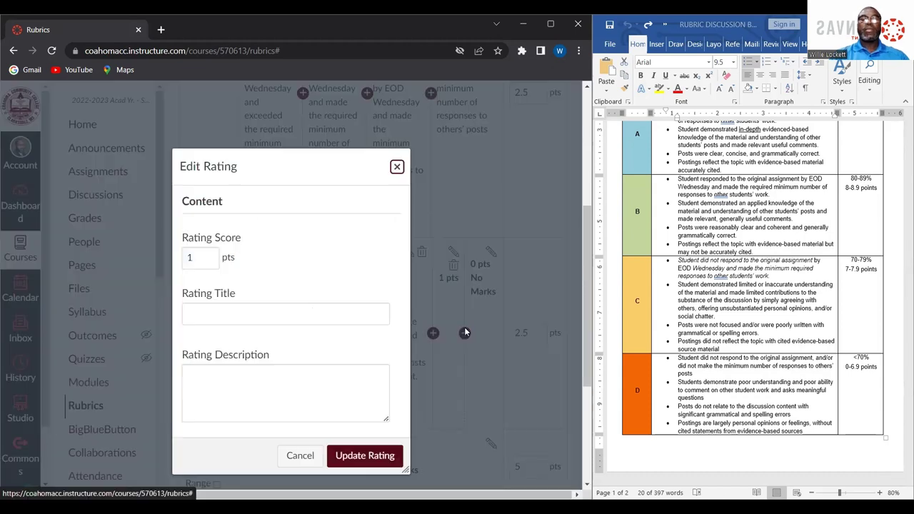
click(211, 255)
key(BackSpace)
text(0)
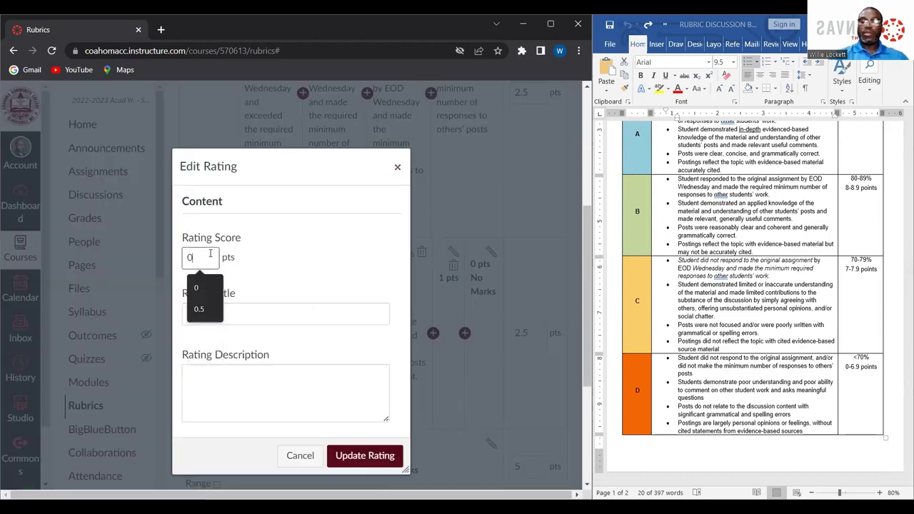
text(.5)
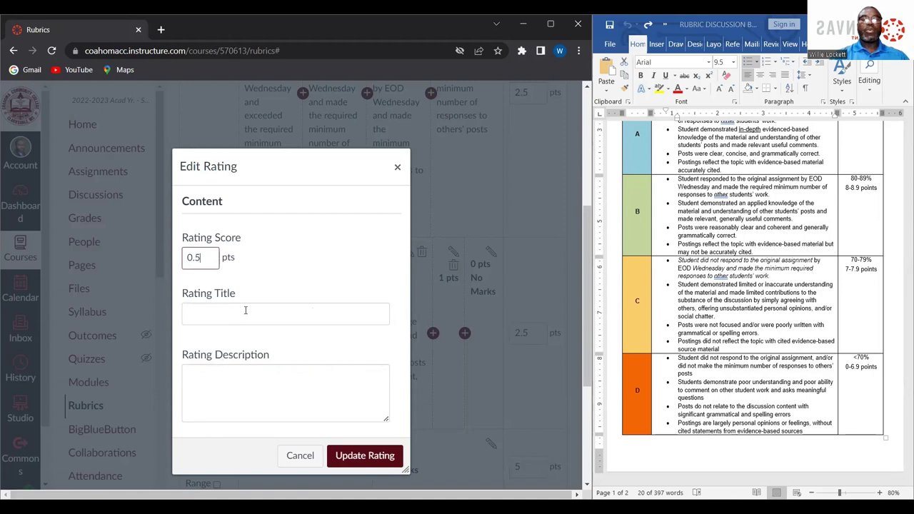
click(245, 312)
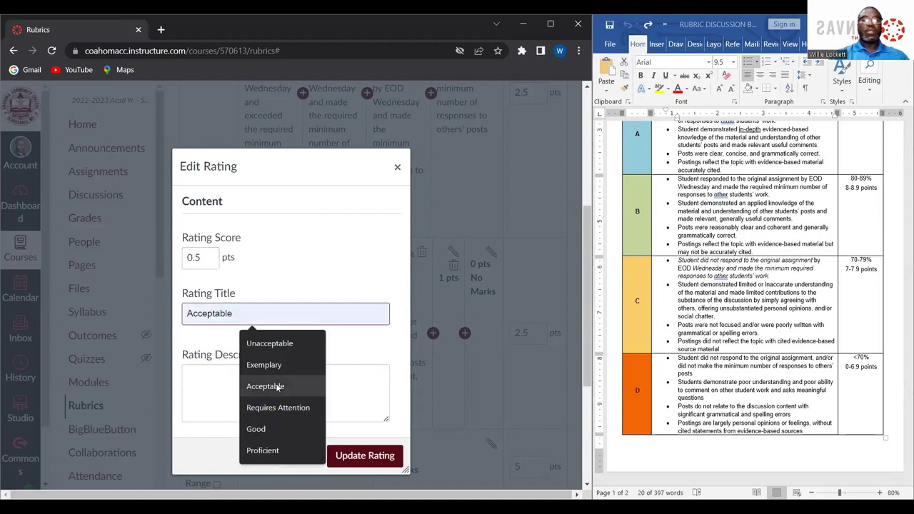
click(278, 408)
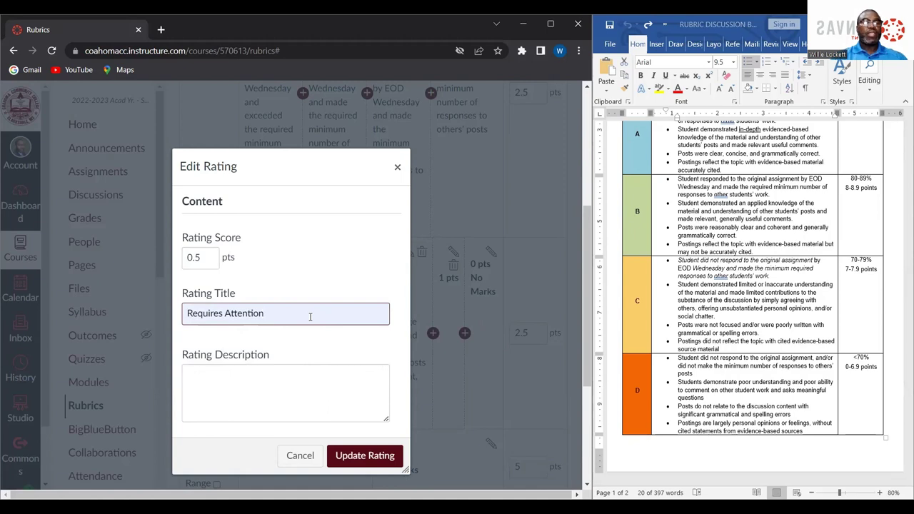
Step: Copy the second grade C evaluation criterion from the Word document into the rating description, remove its bullet and leading space, and update the rating
click(286, 381)
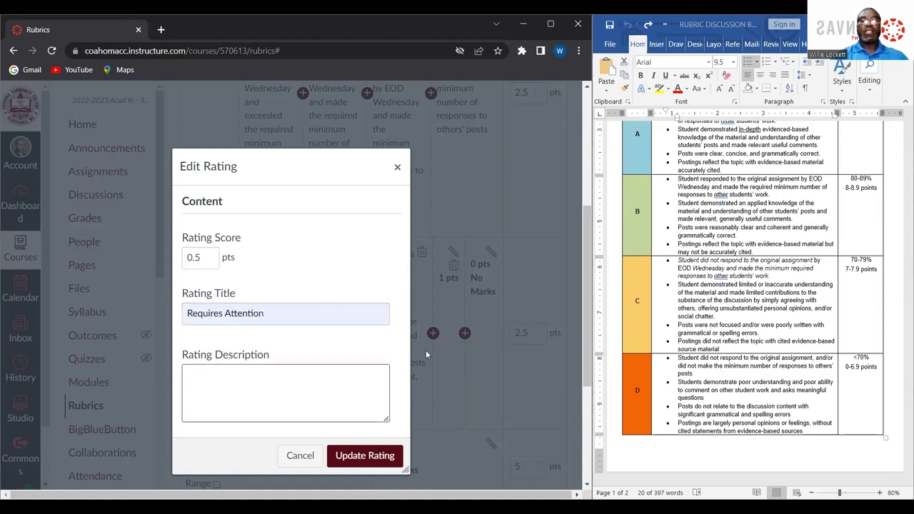
click(725, 320)
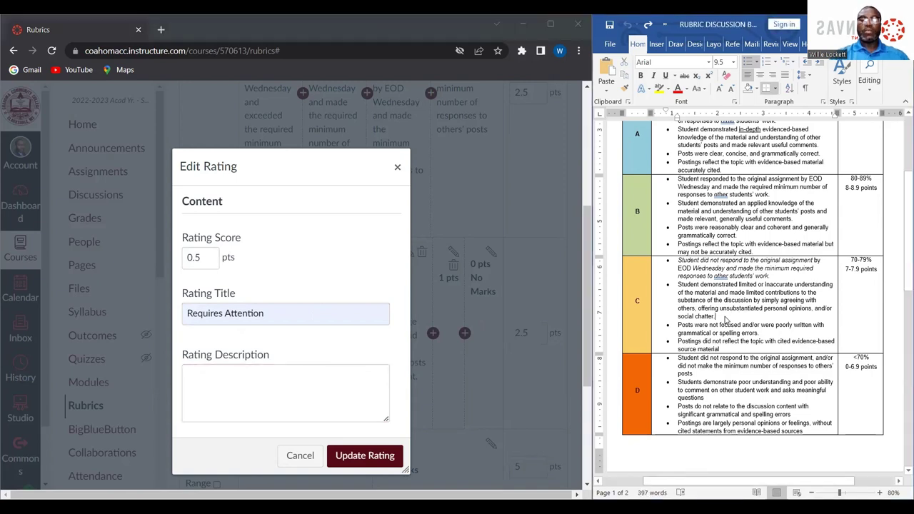
key(shift+Up)
key(shift+Up)
key(shift+Up)
key(shift+Up)
key(shift+Home)
key(ctrl+c)
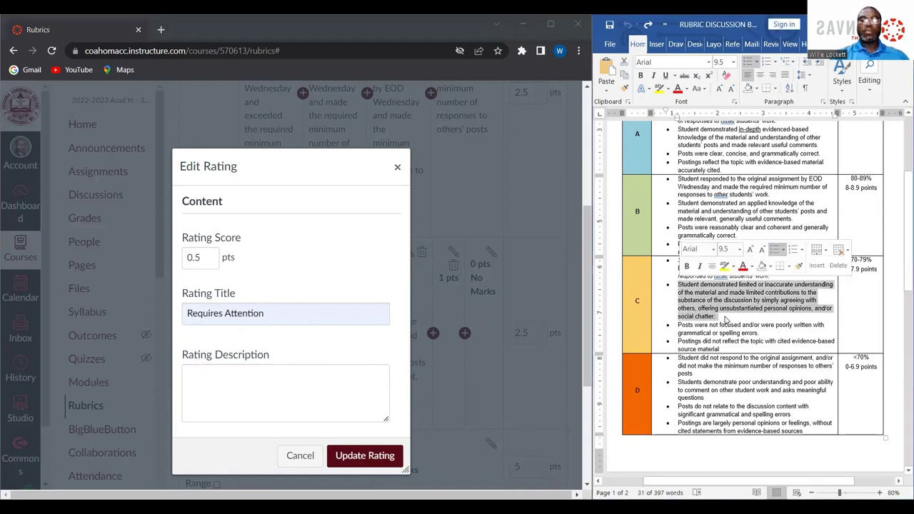
click(316, 395)
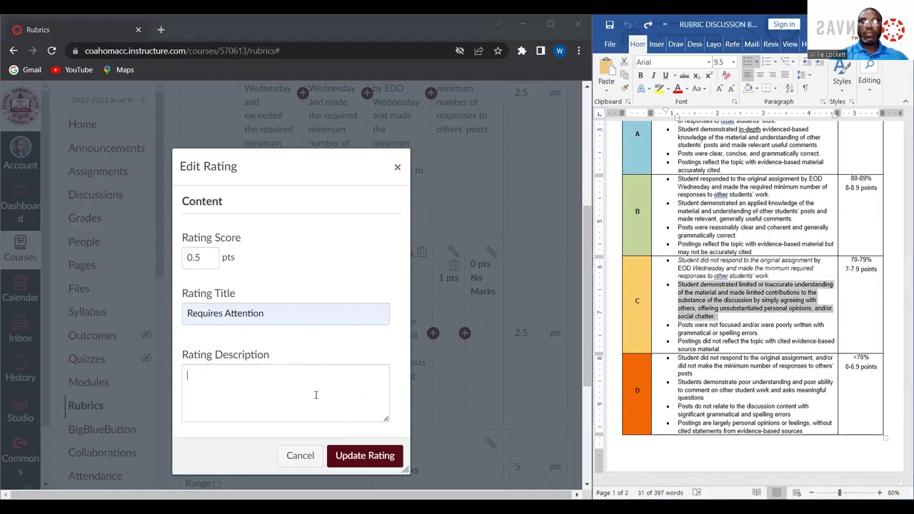
key(ctrl+v)
key(Delete)
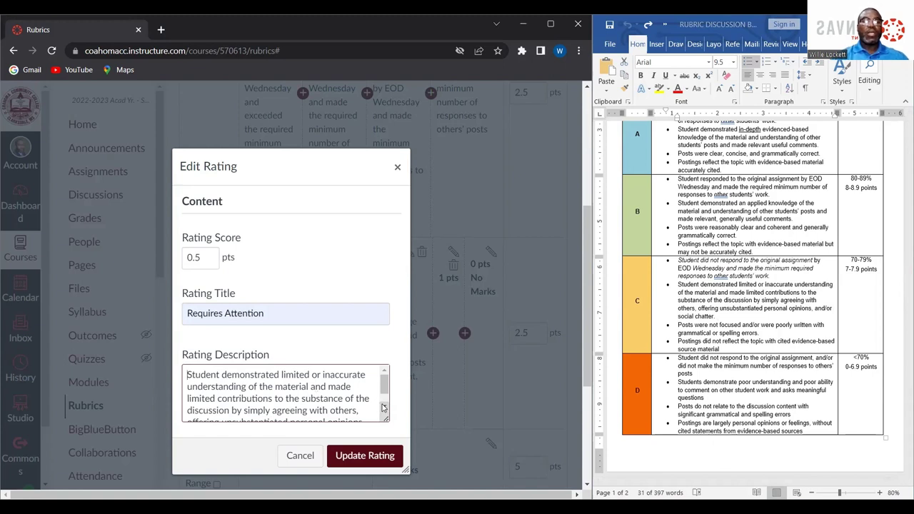
scroll(383, 408, down, 1)
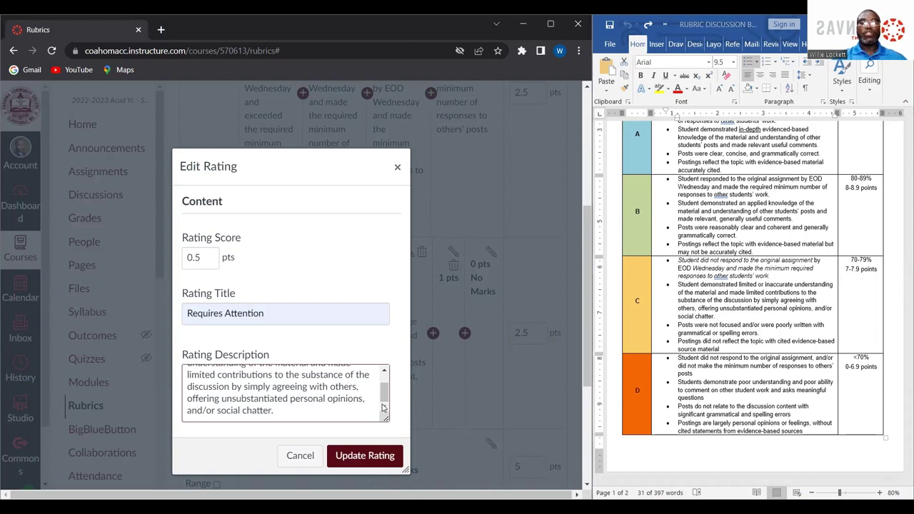
click(361, 455)
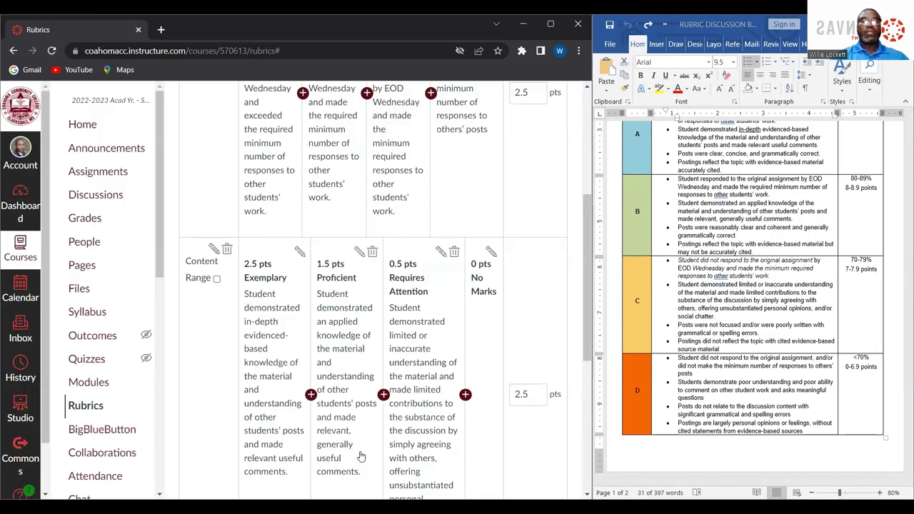
Step: Retitle Content's 0-point rating "Unacceptable"
click(491, 251)
click(277, 307)
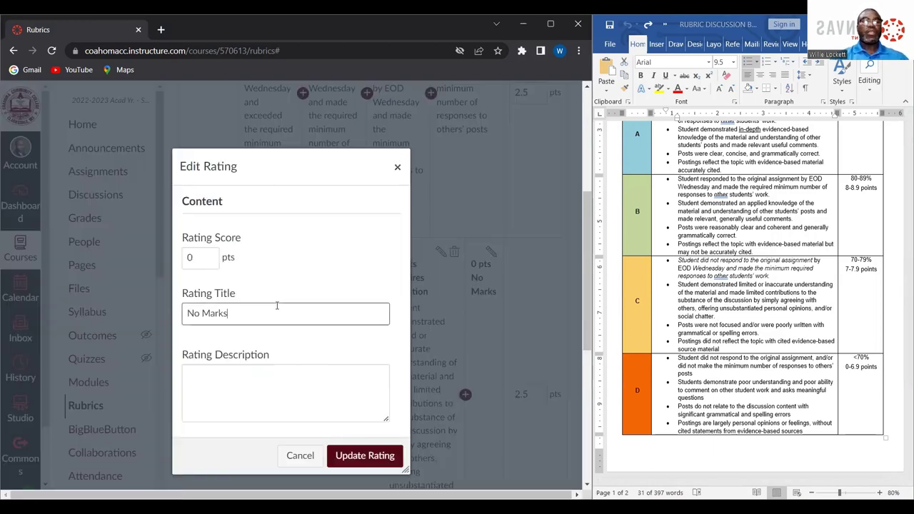
key(BackSpace)
key(BackSpace)
key(BackSpace)
key(BackSpace)
key(BackSpace)
key(BackSpace)
key(BackSpace)
key(BackSpace)
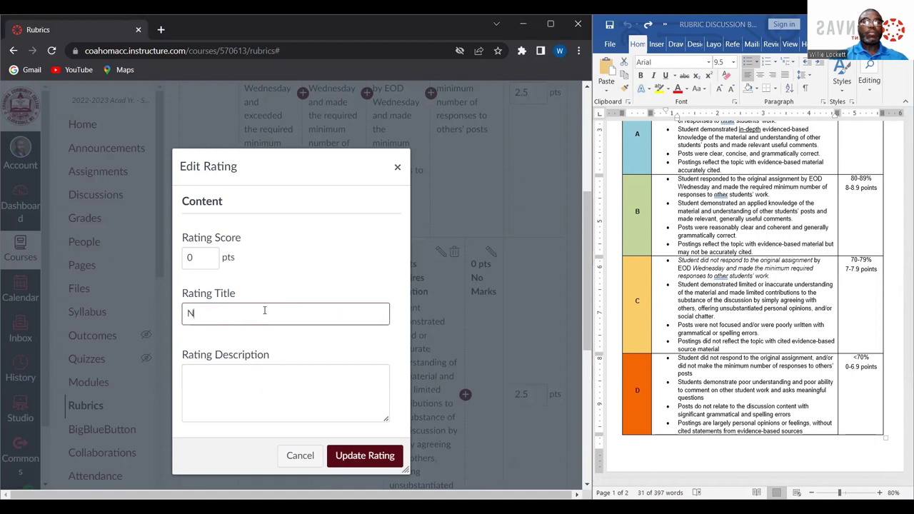
text(U)
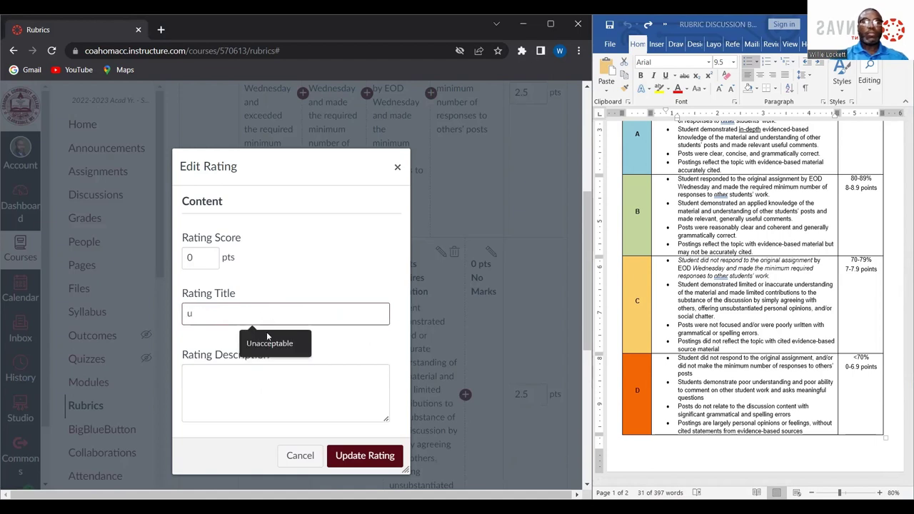
click(266, 341)
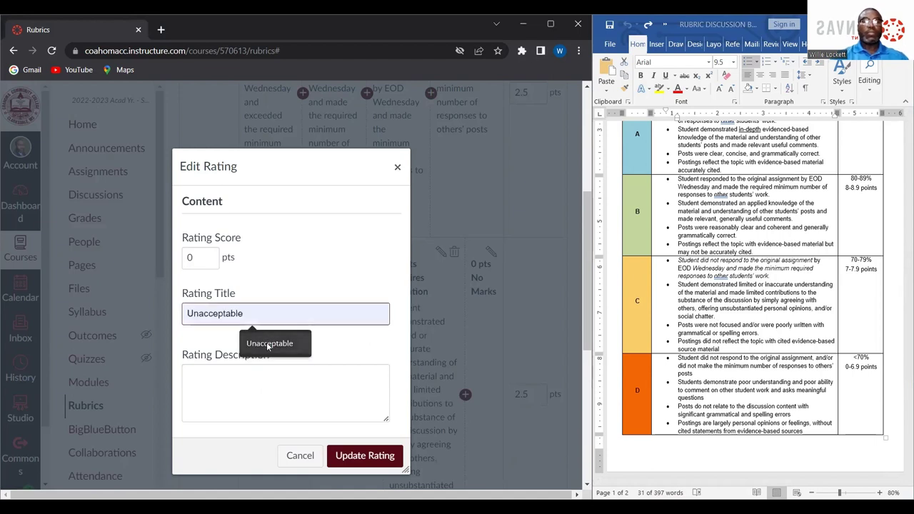
Step: Copy the second grade D criterion from the Word document into the rating description, remove its leading indent, change "asks" to "ask" and update the rating
triple_click(711, 402)
key(ctrl+c)
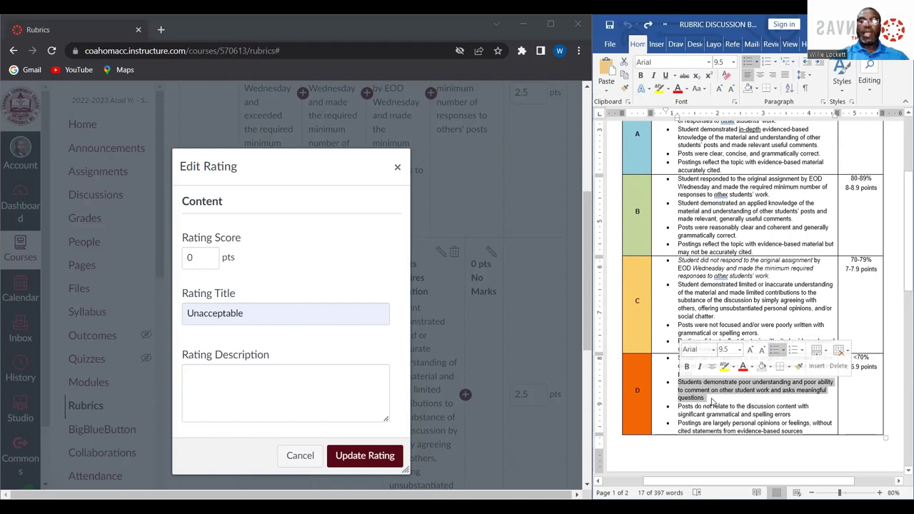
click(347, 401)
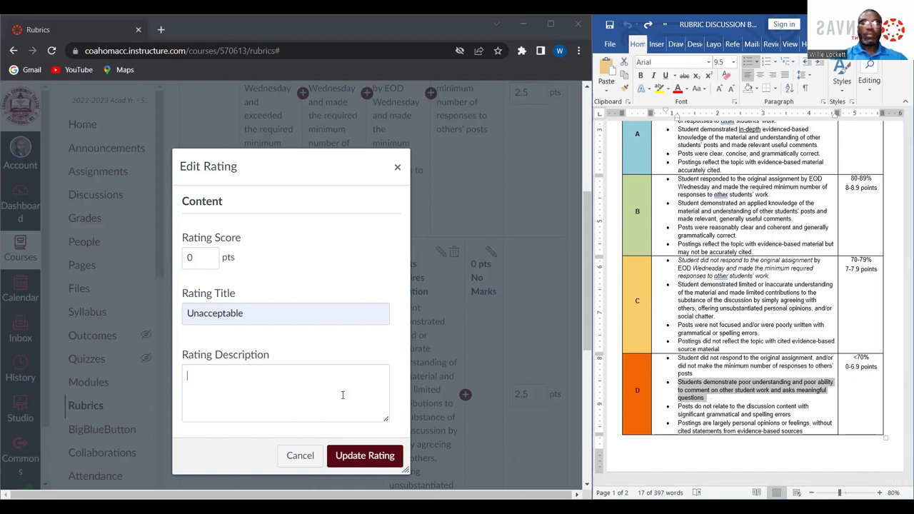
key(ctrl+v)
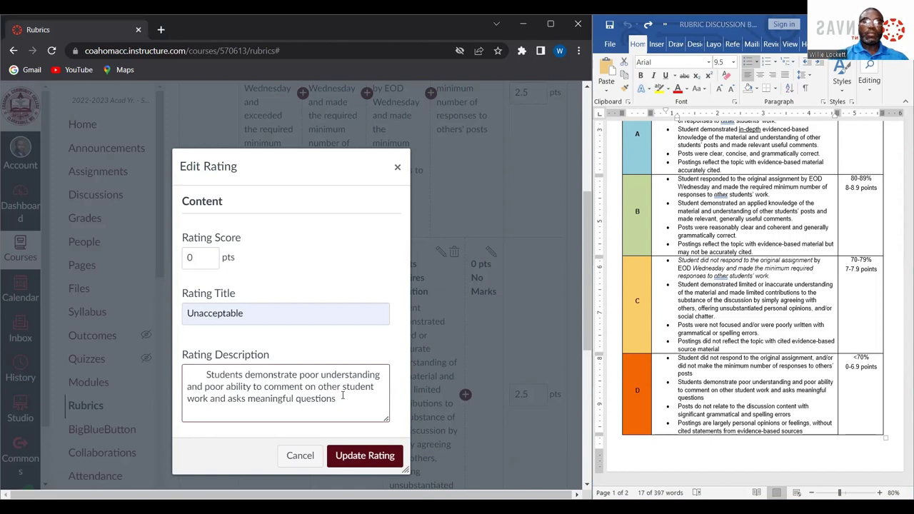
click(206, 374)
key(BackSpace)
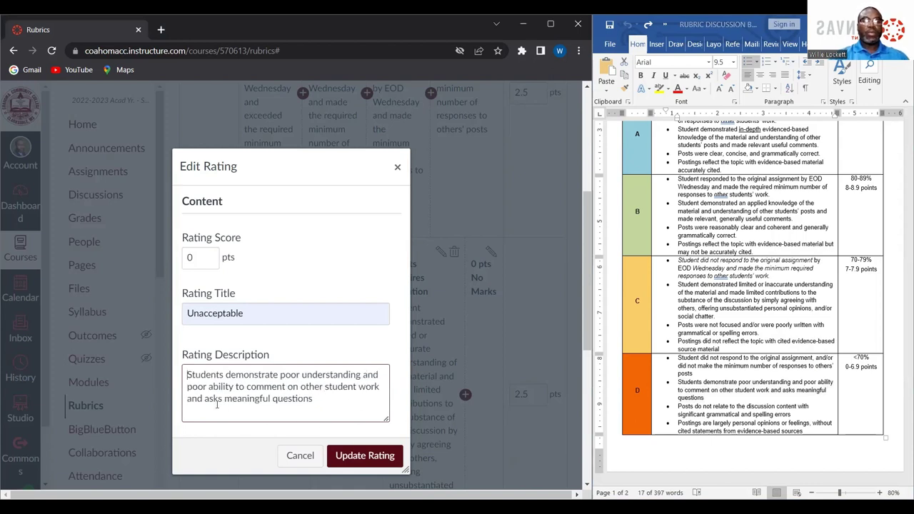
click(364, 456)
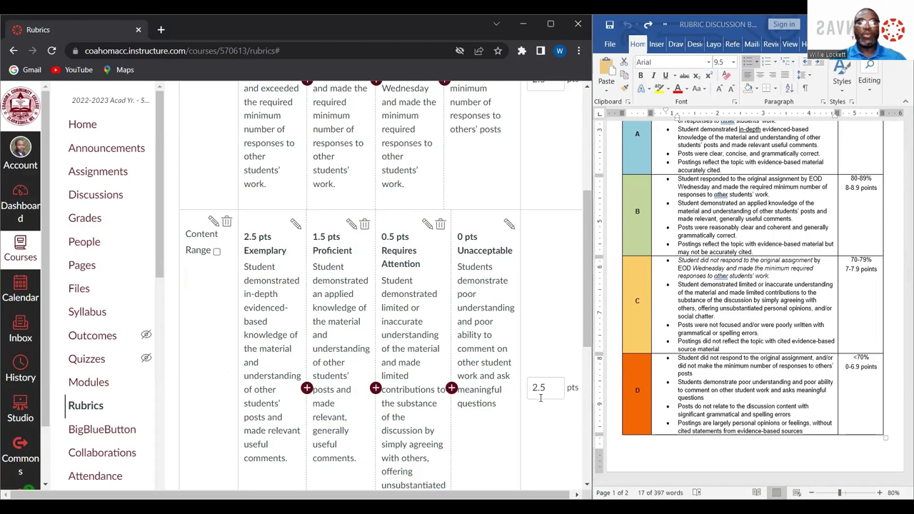
Step: Set the score of the Writing Skills criterion's "Full Marks" rating to 2.5 points
scroll(540, 397, down, 1)
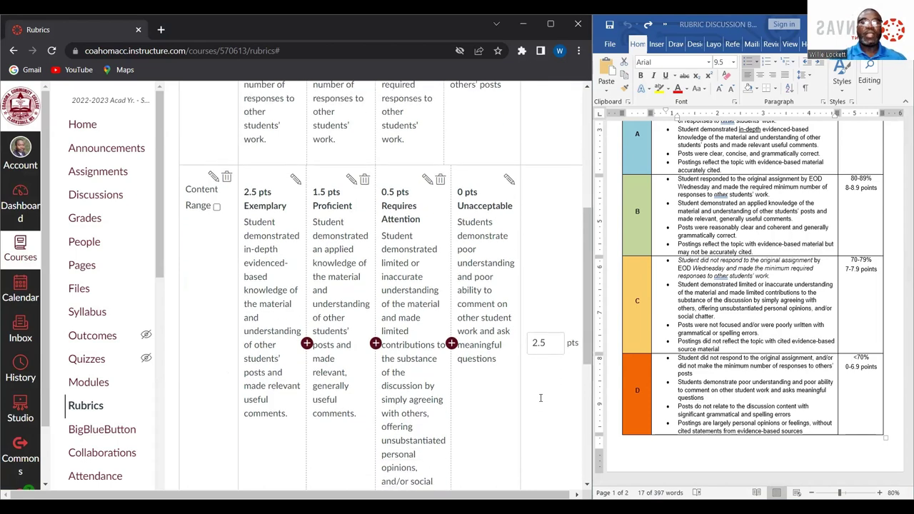
scroll(541, 400, down, 3)
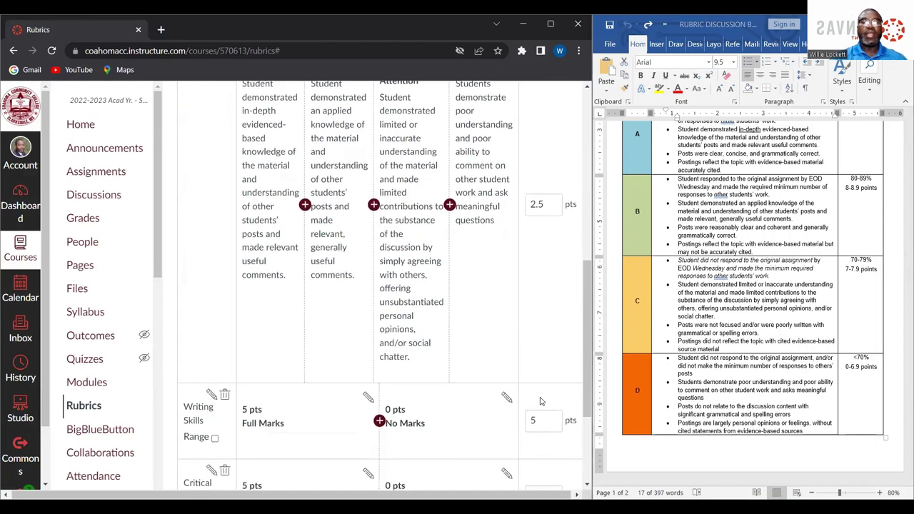
scroll(540, 397, down, 1)
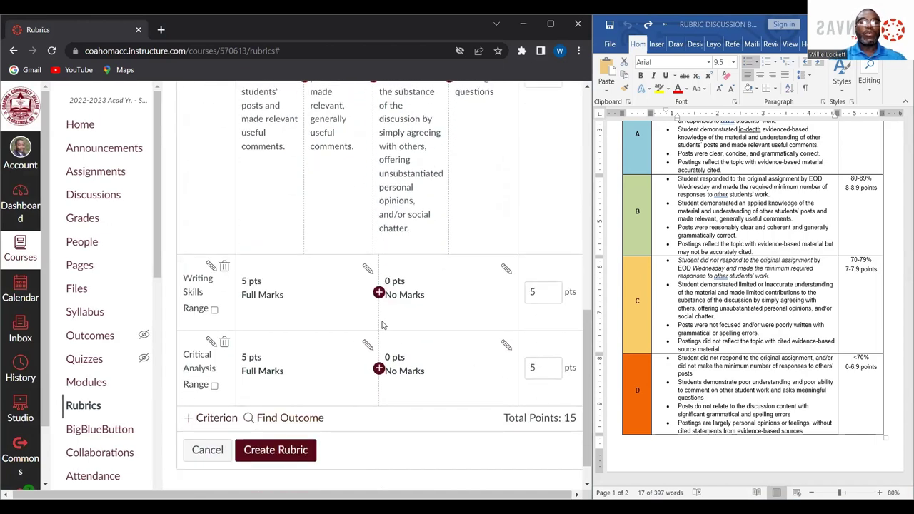
click(366, 269)
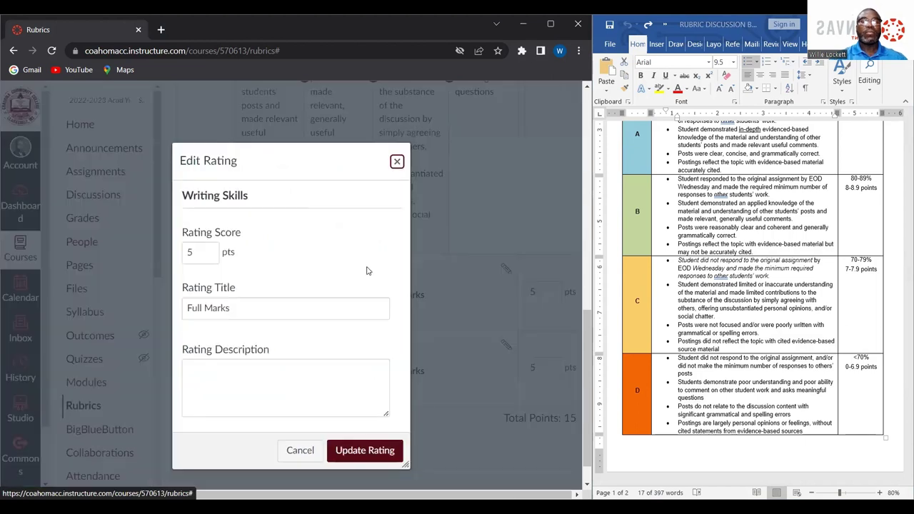
click(207, 251)
key(BackSpace)
text(2.5)
Step: Replace the title of Writing Skills' 2.5-point rating with "Proficient"
click(241, 310)
key(BackSpace)
key(BackSpace)
key(BackSpace)
key(BackSpace)
key(BackSpace)
key(BackSpace)
key(BackSpace)
key(BackSpace)
key(BackSpace)
key(BackSpace)
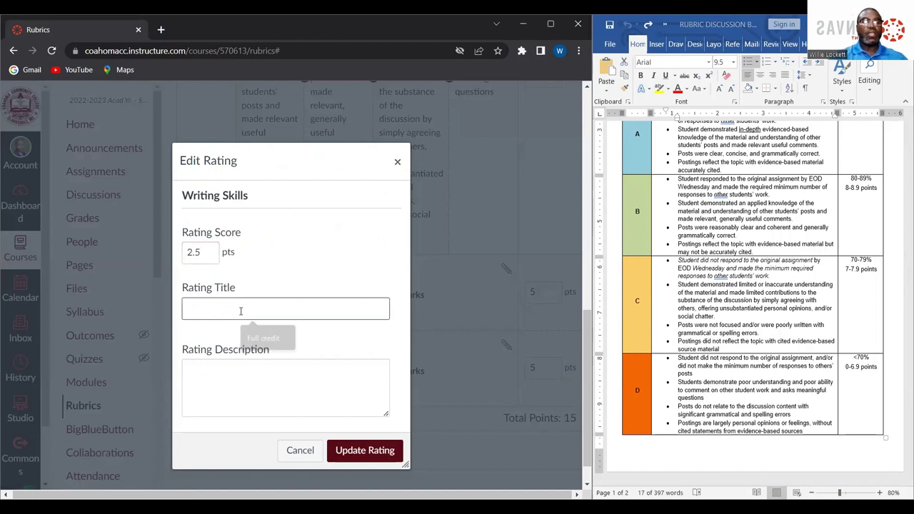
text(Proficient)
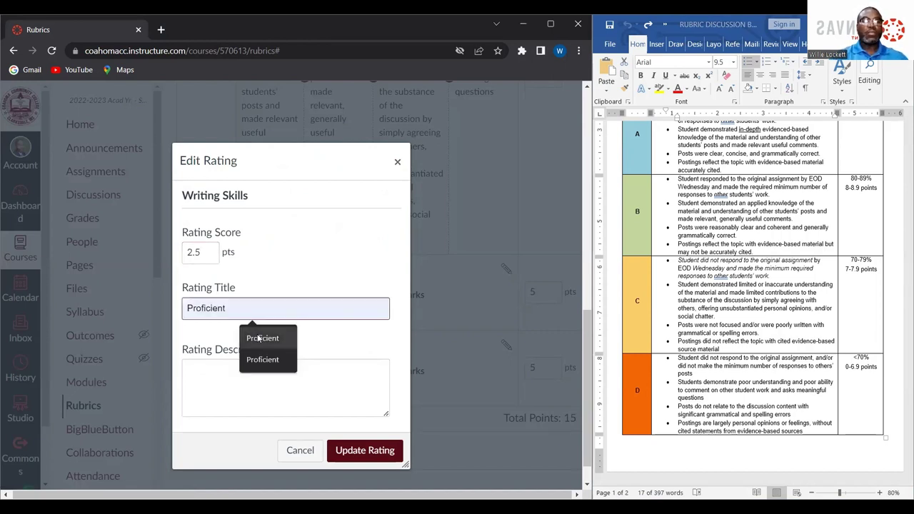
click(258, 339)
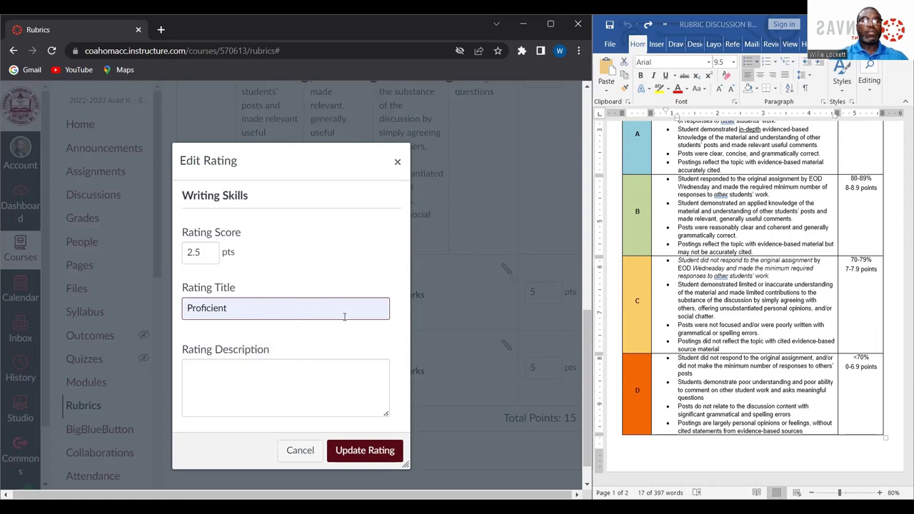
Step: Copy the third grade A evaluation criterion from the Word document into the rating description, without bullet or leading space, and update the rating
scroll(699, 272, up, 3)
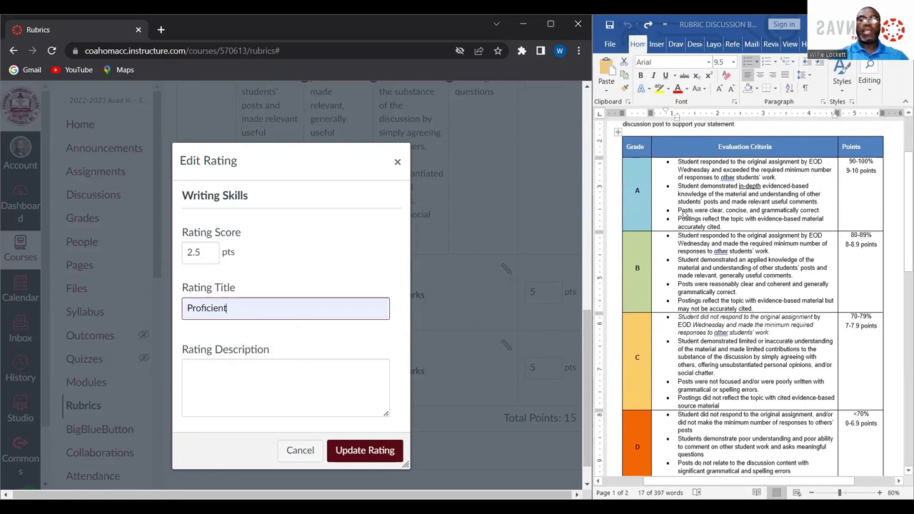
drag(679, 210, 821, 211)
key(ctrl+c)
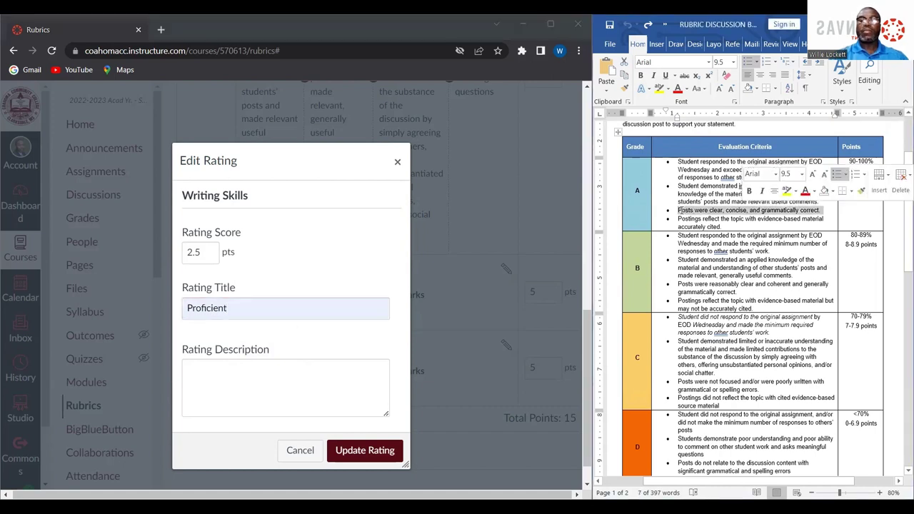
click(321, 381)
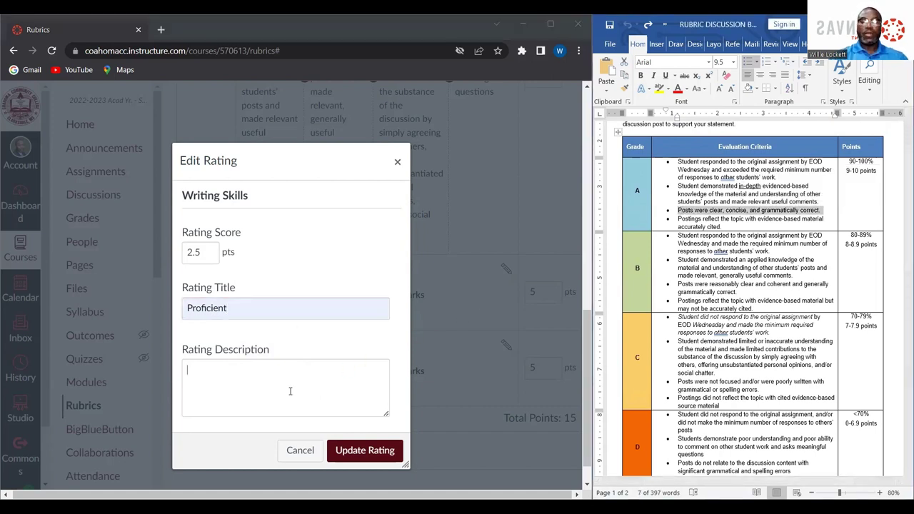
key(ctrl+v)
key(ctrl+Home)
key(Delete)
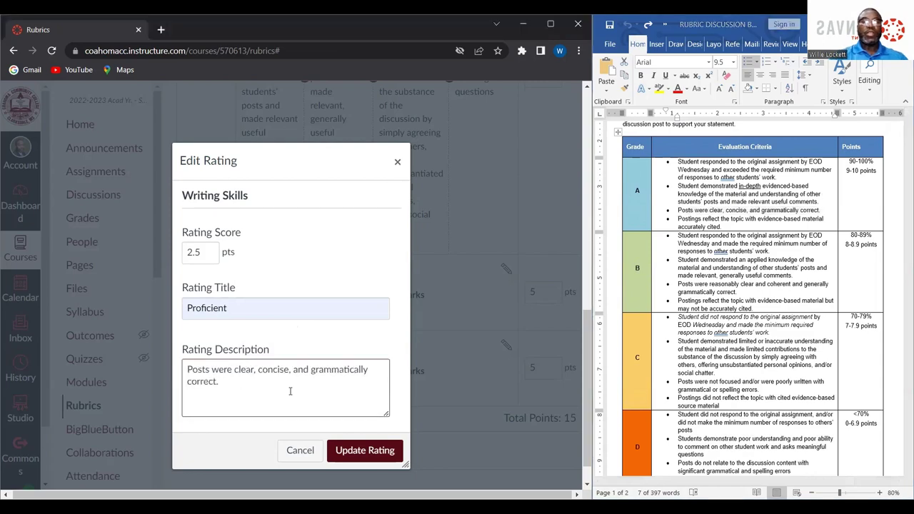
click(367, 451)
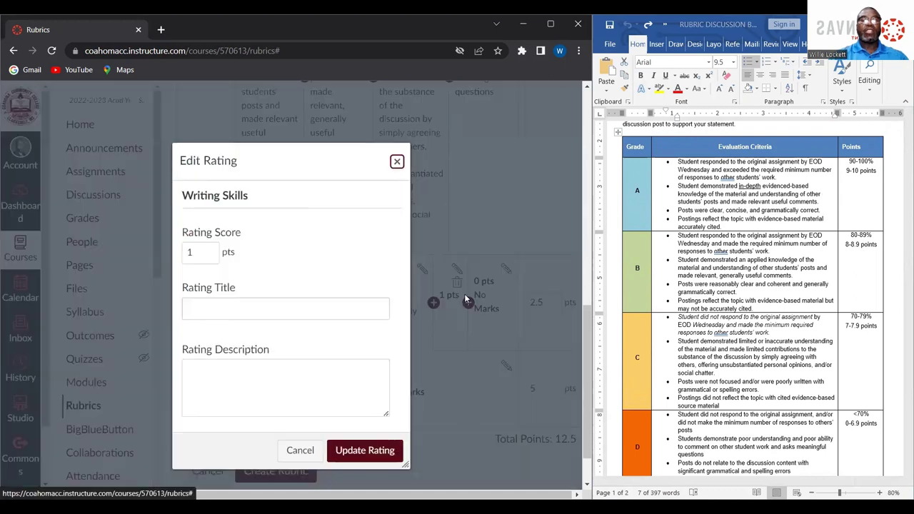
Step: Add a rating between Writing Skills' 2.5-point and 0-point ratings, scored 1.5 points and titled "Proficient"
click(464, 295)
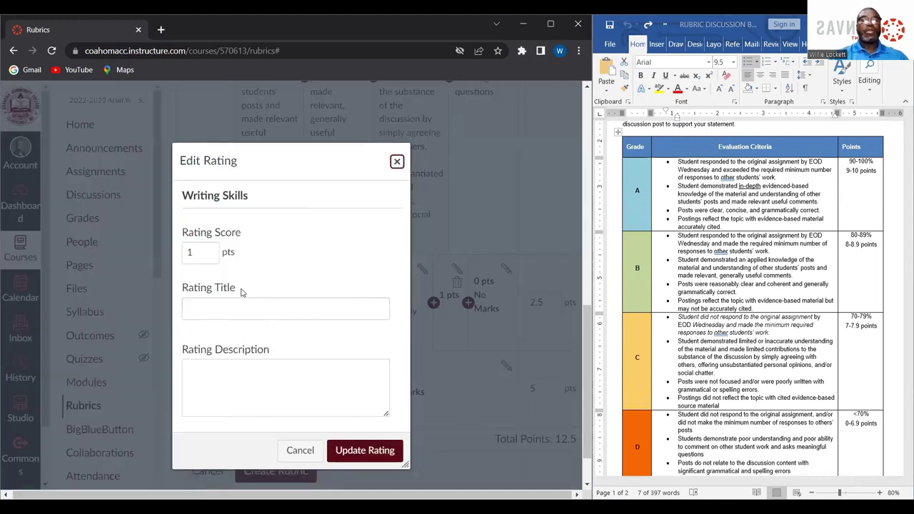
click(200, 252)
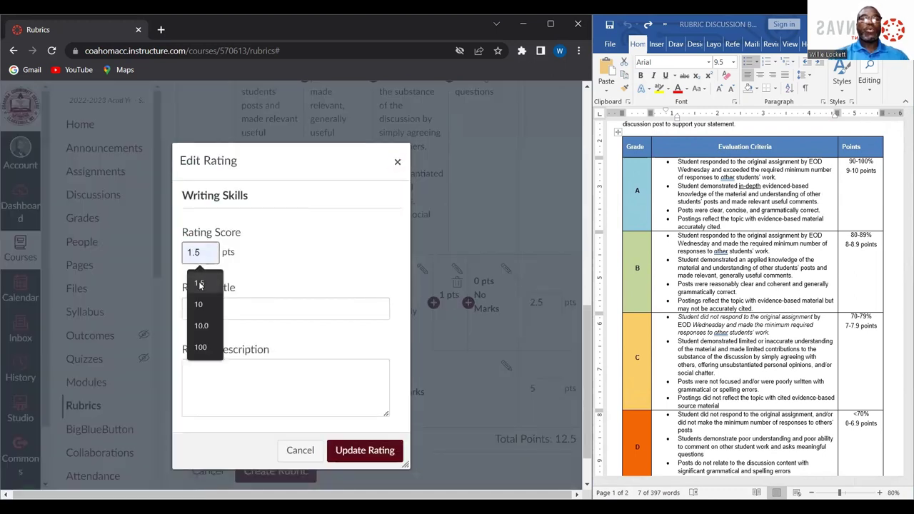
click(199, 283)
click(214, 303)
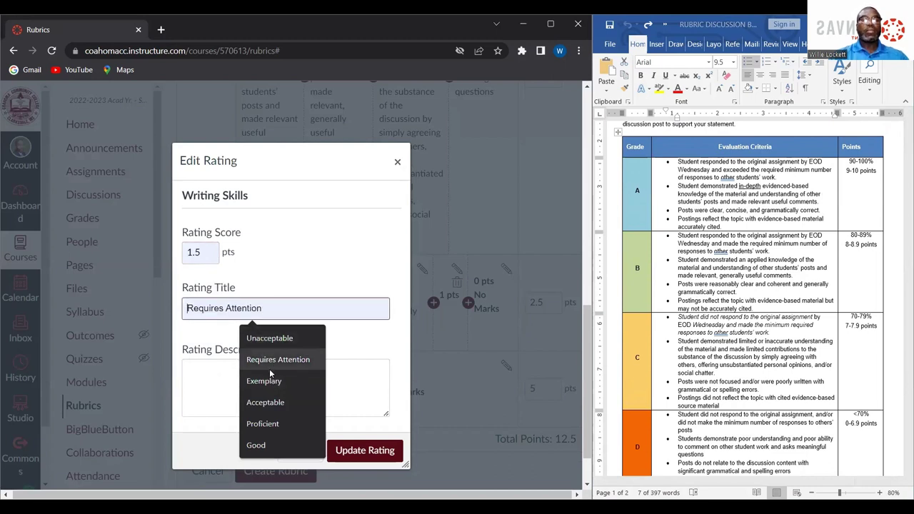
click(267, 425)
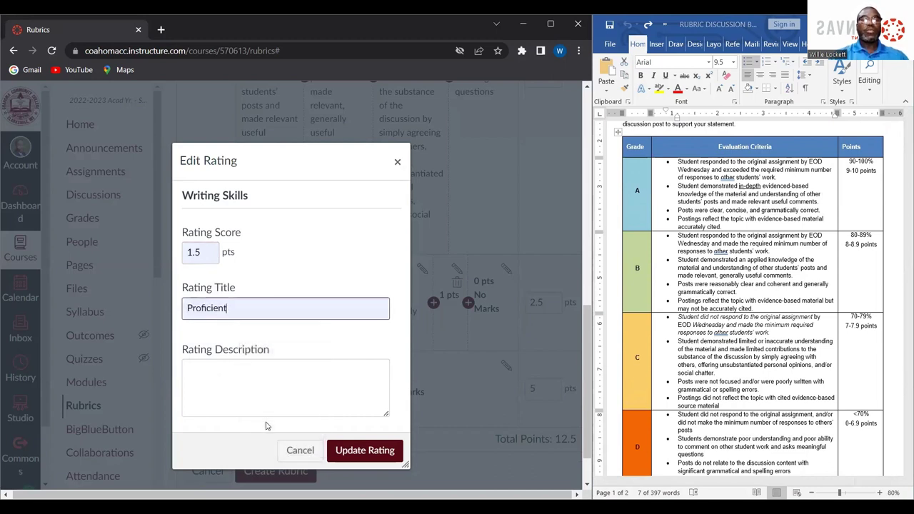
Step: Fill the 1.5-point rating's description with the third grade B criterion from the Word document, remove its bullet and leading space, and update the rating
click(286, 379)
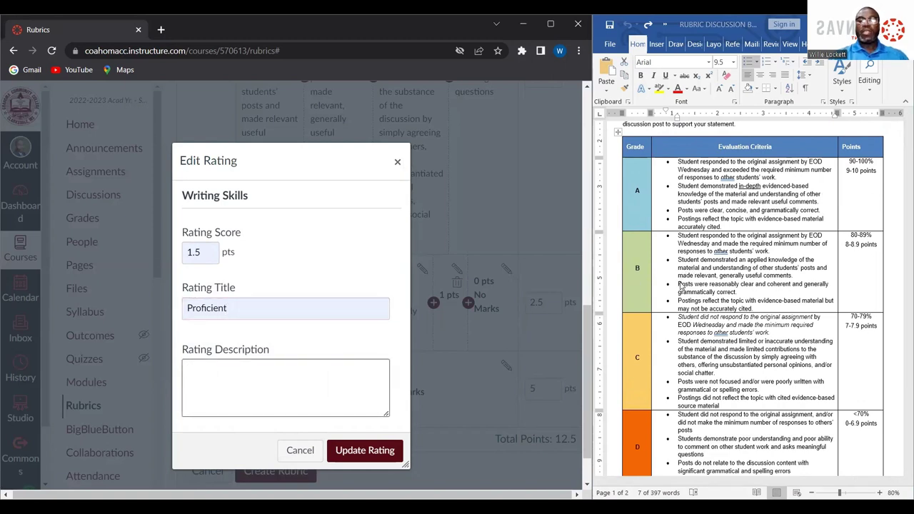
click(731, 283)
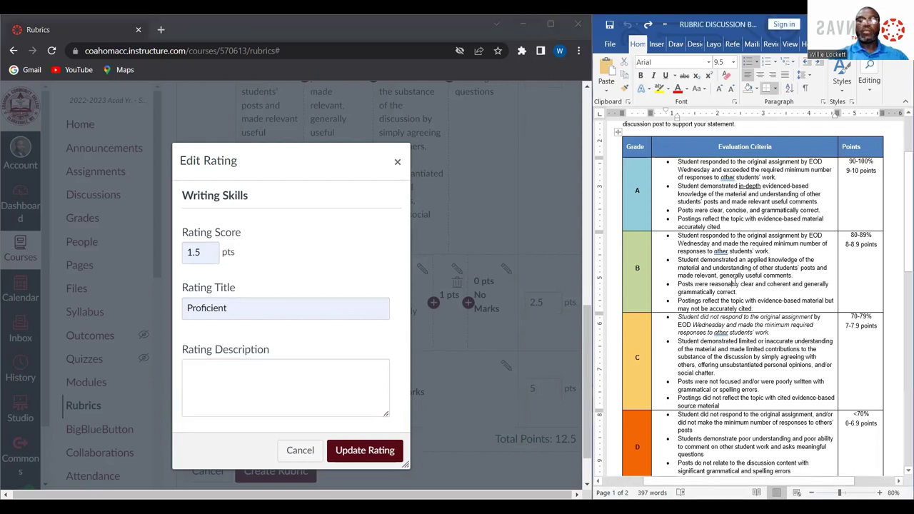
key(Home)
key(ctrl+shift+Right)
key(ctrl+shift+Right)
key(ctrl+shift+Right)
key(ctrl+shift+Right)
key(ctrl+shift+Right)
key(ctrl+shift+Right)
key(ctrl+shift+Right)
key(ctrl+shift+Right)
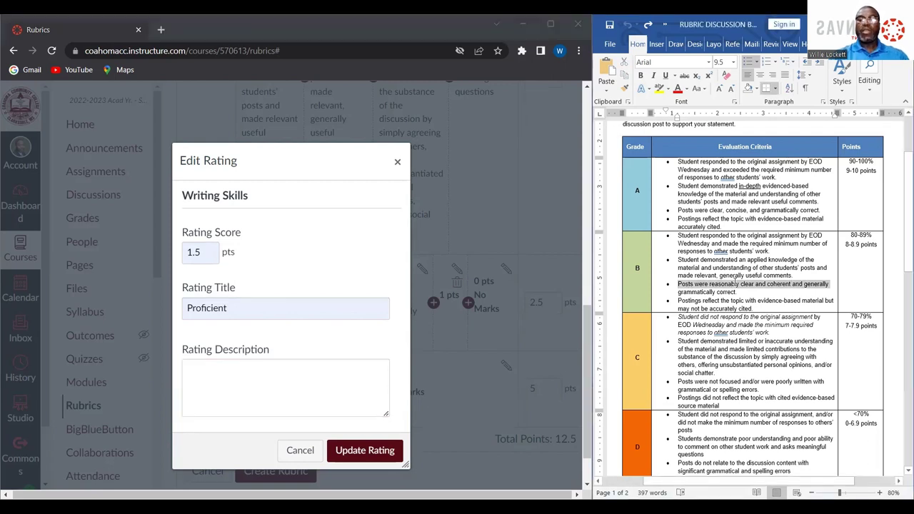
key(shift+Down)
key(ctrl+c)
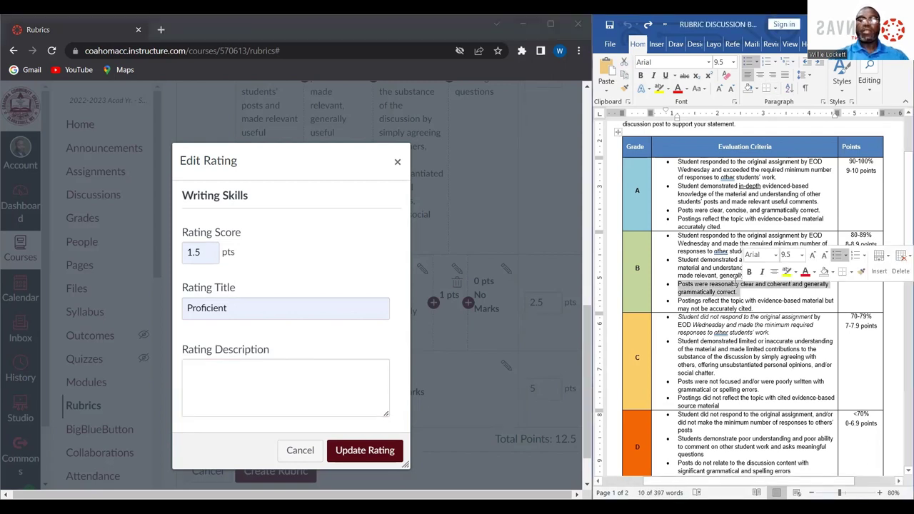
click(298, 396)
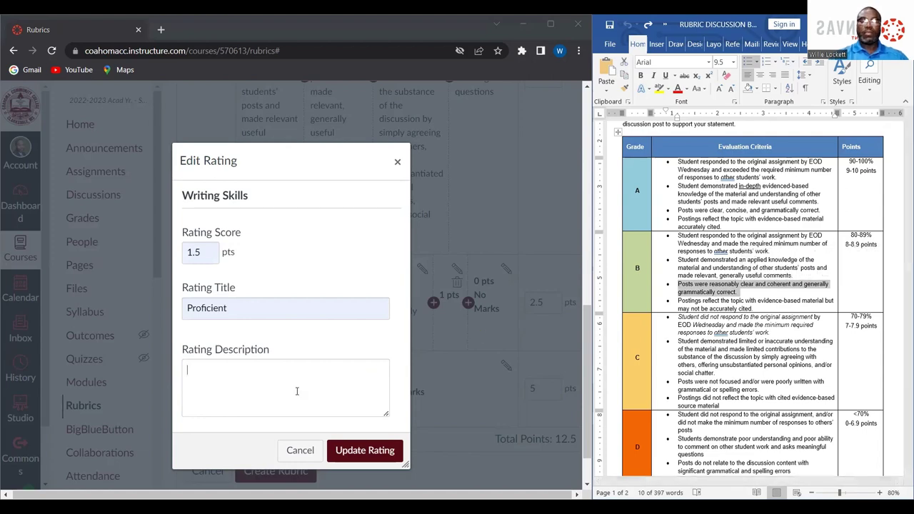
key(ctrl+v)
key(ctrl+Home)
key(Delete)
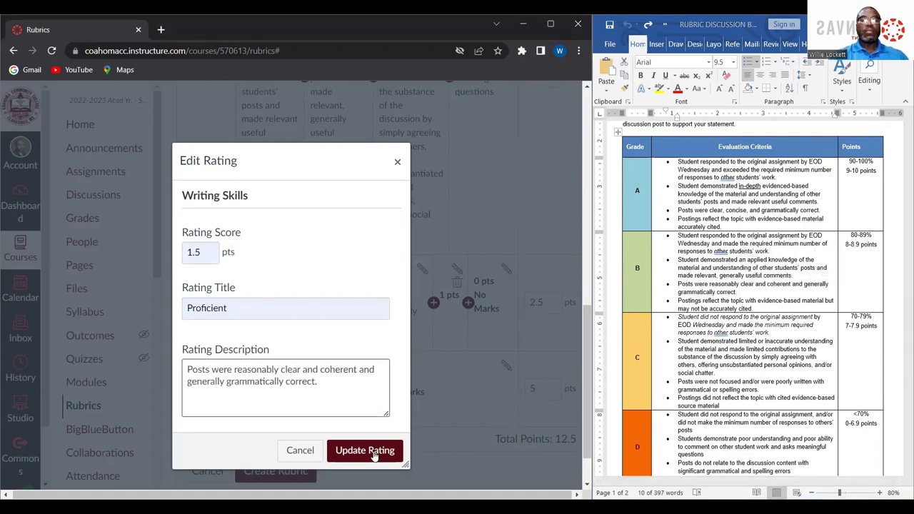
click(374, 456)
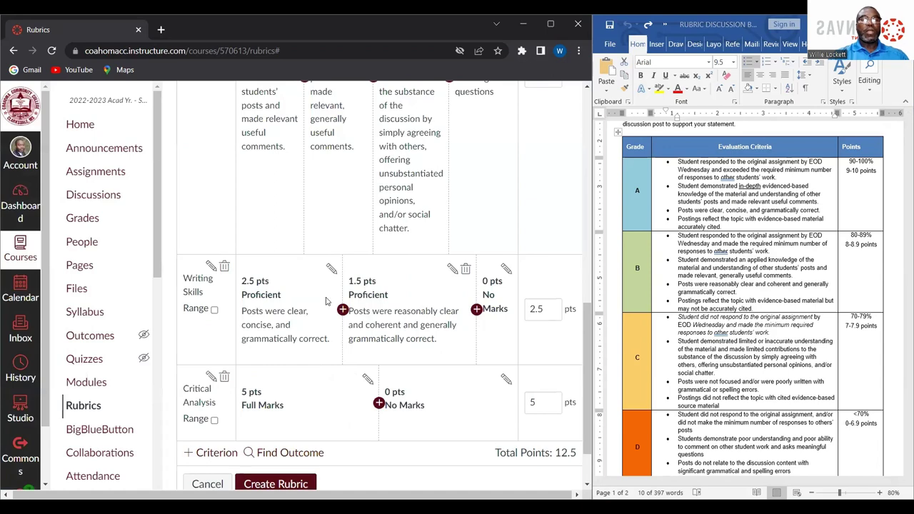
Step: Replace the title of Writing Skills' 2.5-point rating with "Exemplary" and update the rating
click(331, 271)
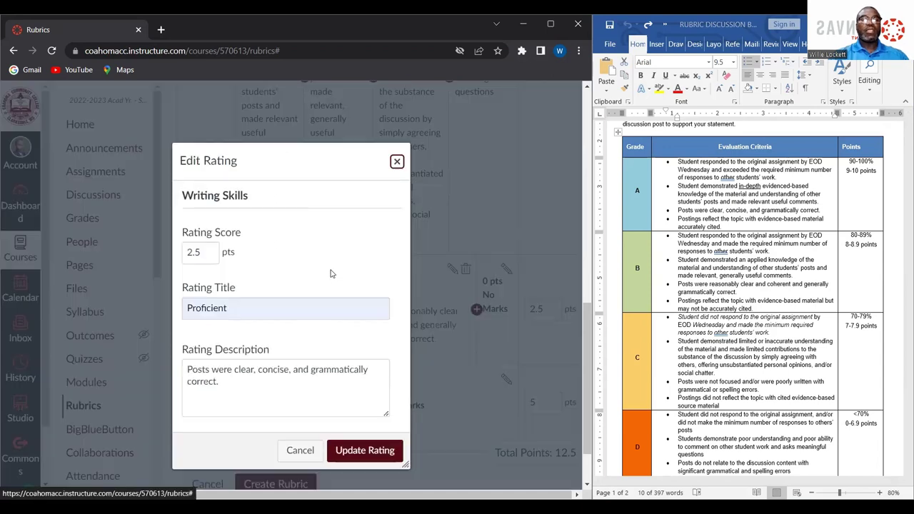
click(232, 305)
key(BackSpace)
key(BackSpace)
key(BackSpace)
key(BackSpace)
key(BackSpace)
key(BackSpace)
key(BackSpace)
key(BackSpace)
key(BackSpace)
key(BackSpace)
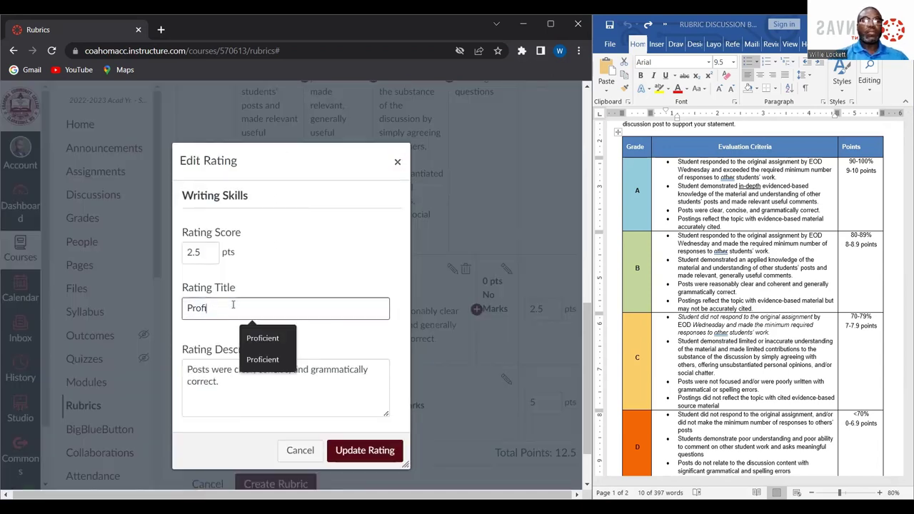
text(Exemplary)
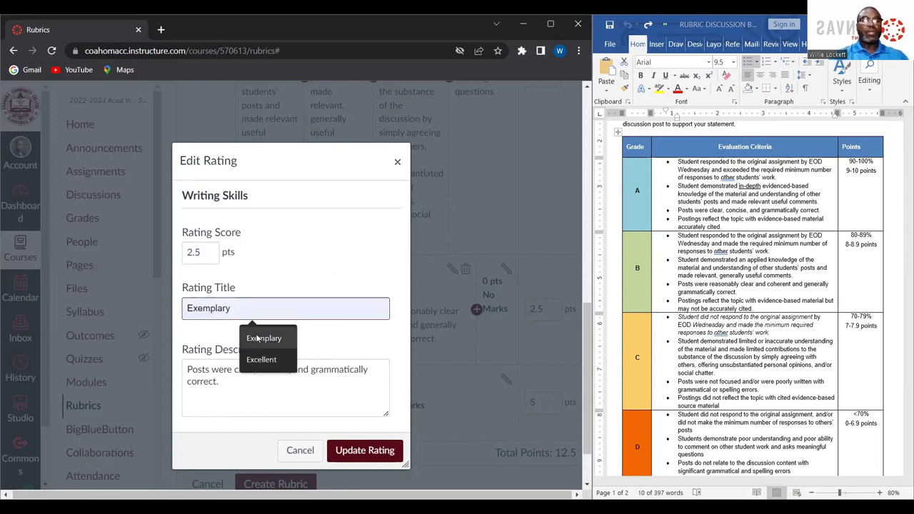
click(257, 335)
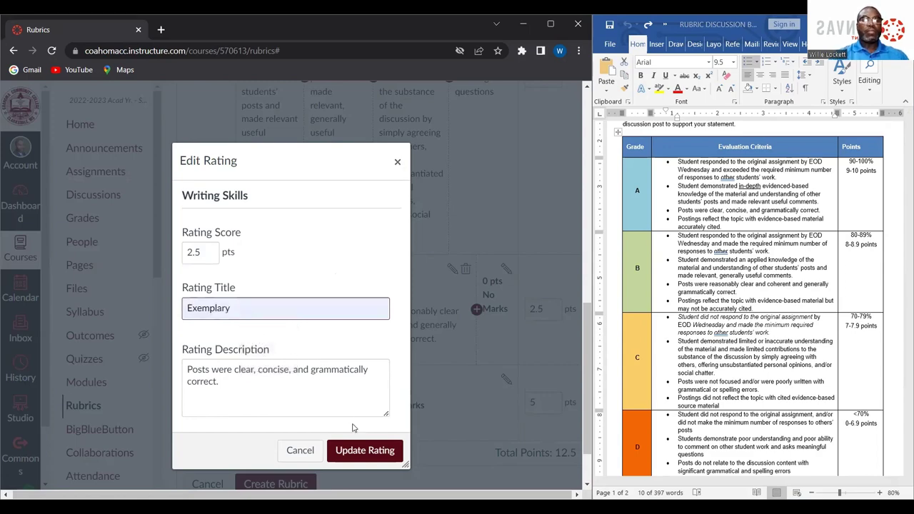
click(354, 453)
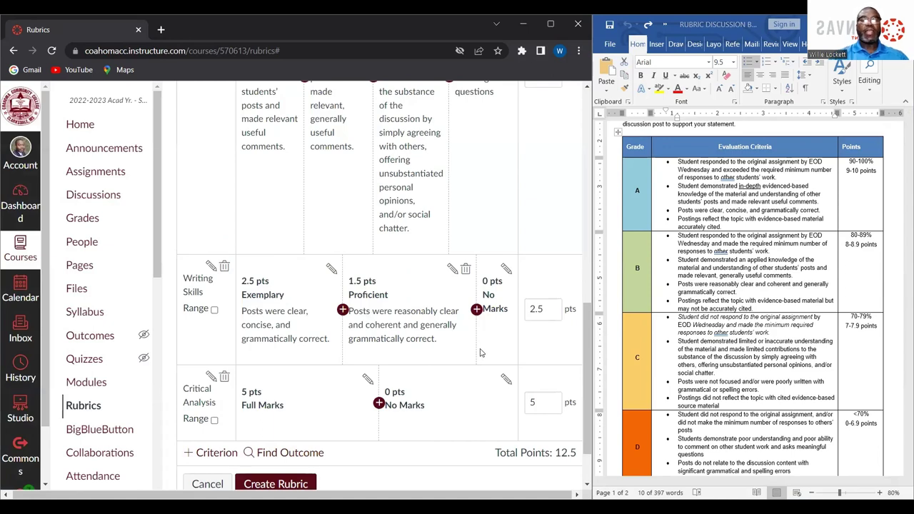
Step: Add a rating between Writing Skills' 1.5-point and 0-point ratings, scored 0.5 points and titled "Requires Attention"
click(476, 311)
click(207, 251)
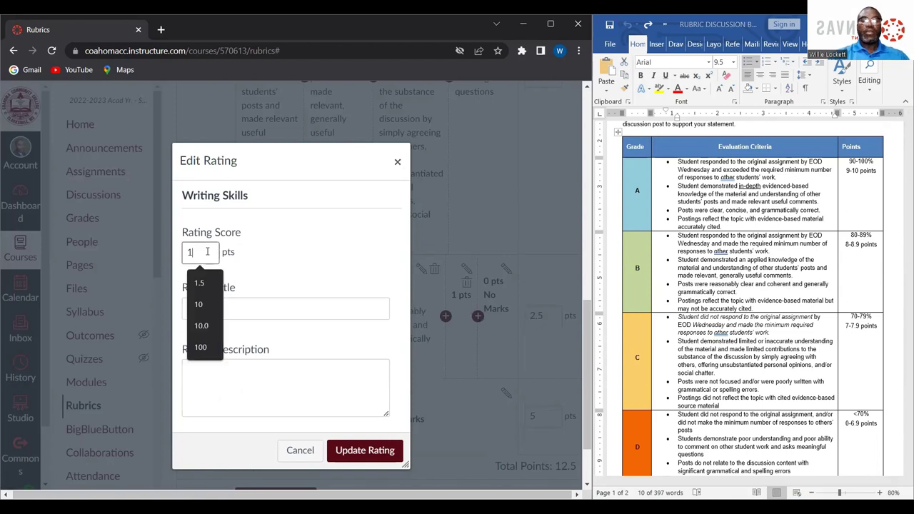
key(BackSpace)
text(0.5)
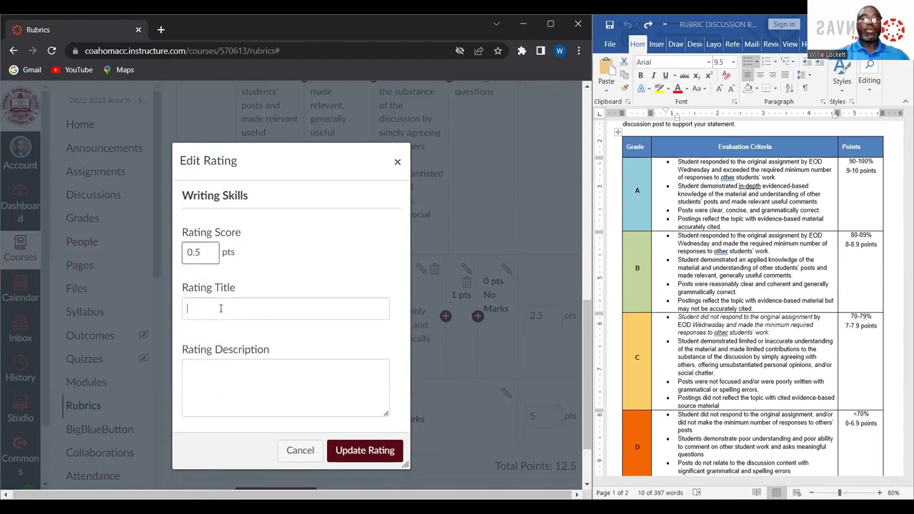
click(219, 309)
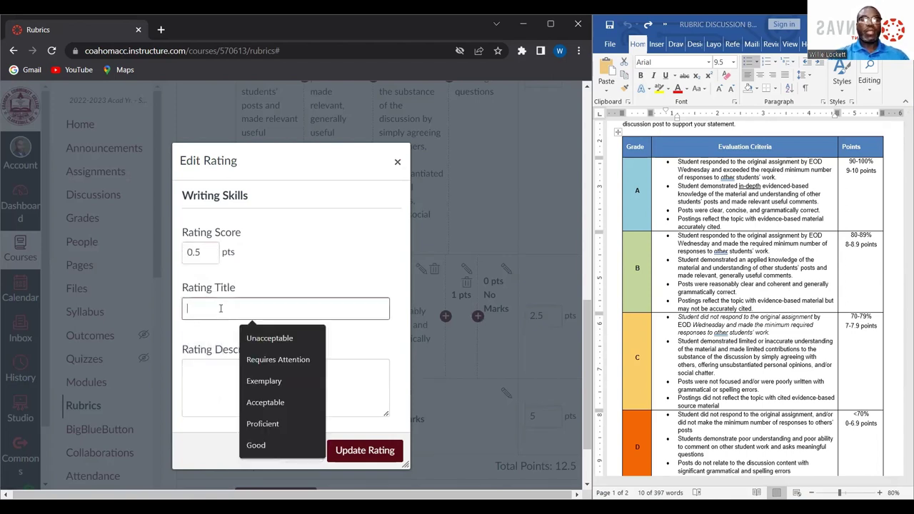
click(282, 361)
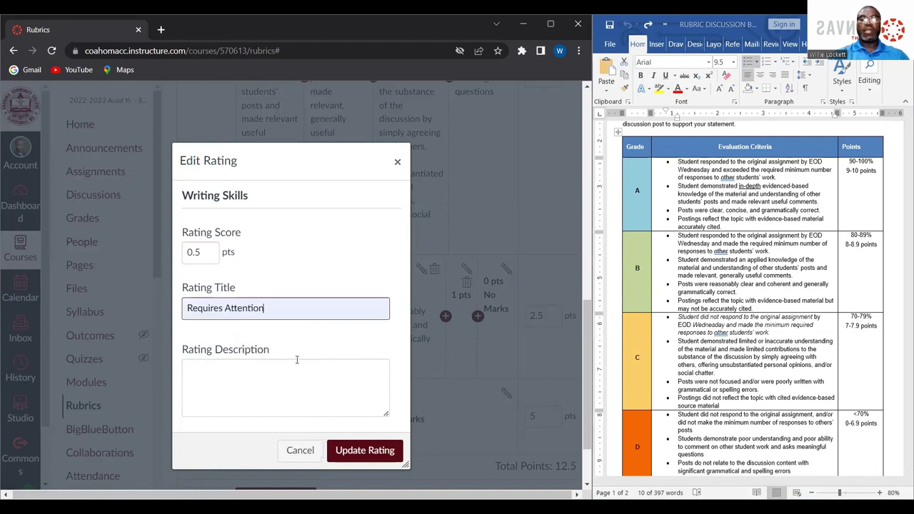
Step: Copy the third grade C criterion from the Word document into the 0.5-point rating's description, without bullet or leading space, and update the rating
click(679, 382)
drag(679, 382, 760, 390)
key(ctrl+c)
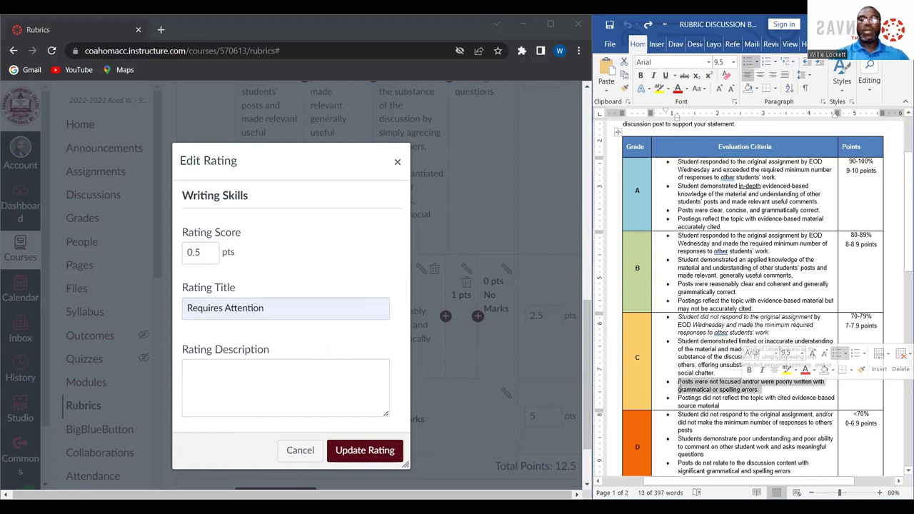
click(309, 393)
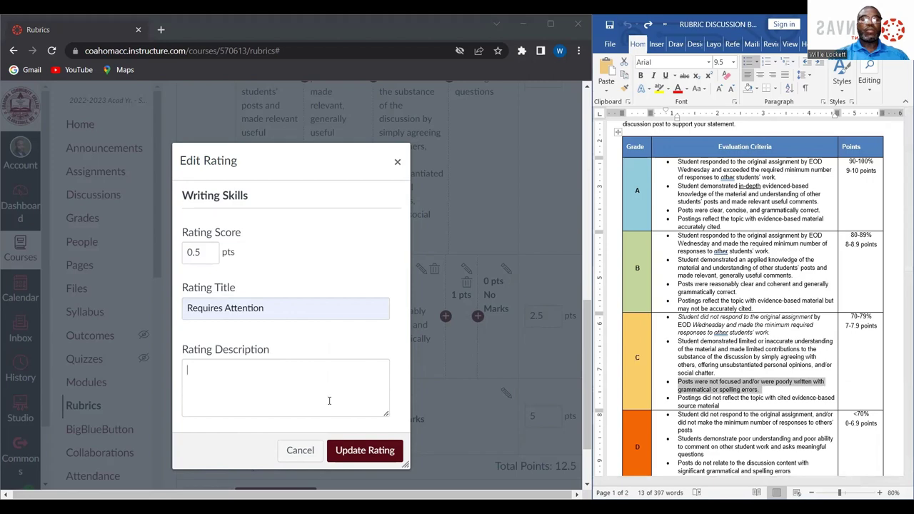
key(ctrl+v)
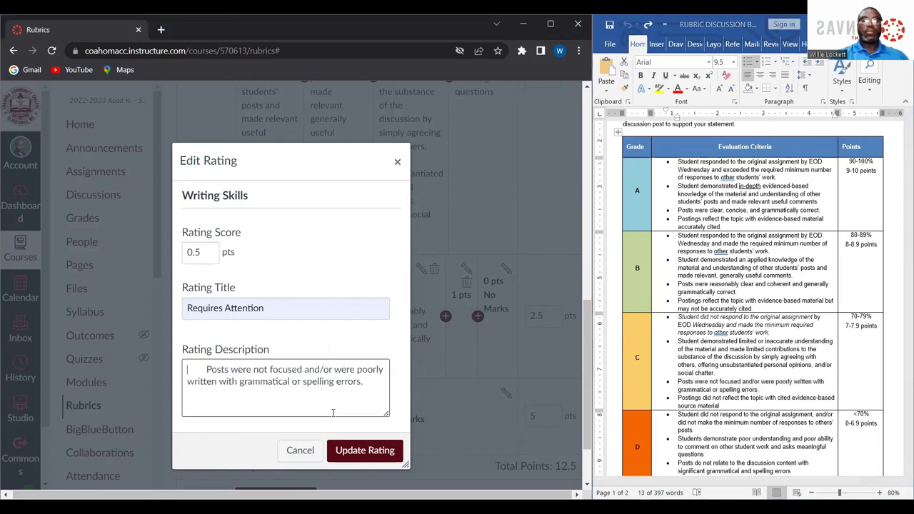
key(Delete)
click(365, 452)
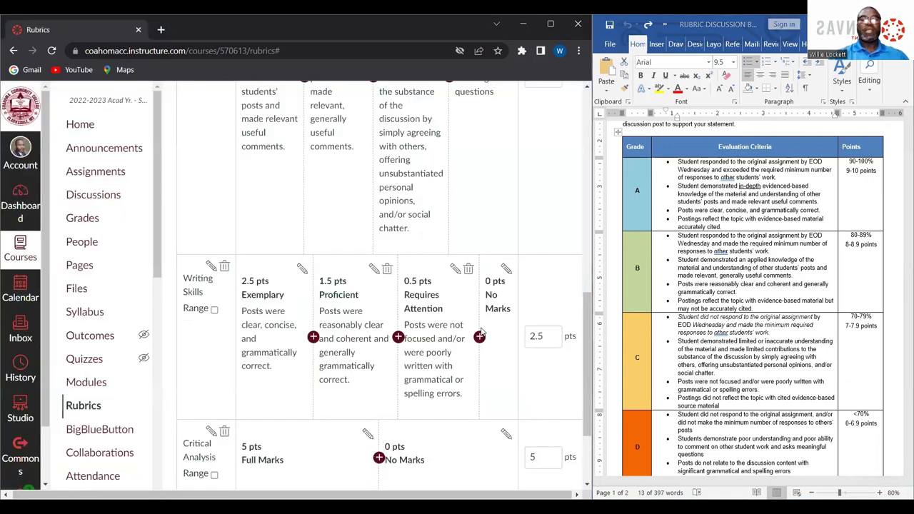
Step: Change the title of Writing Skills' 0-point rating to "Unacceptable"
click(506, 270)
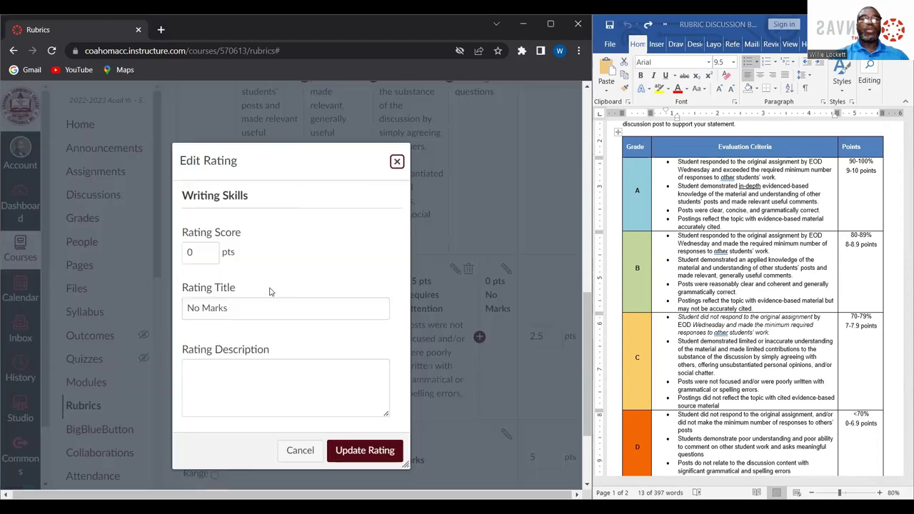
drag(234, 307, 183, 308)
text(U)
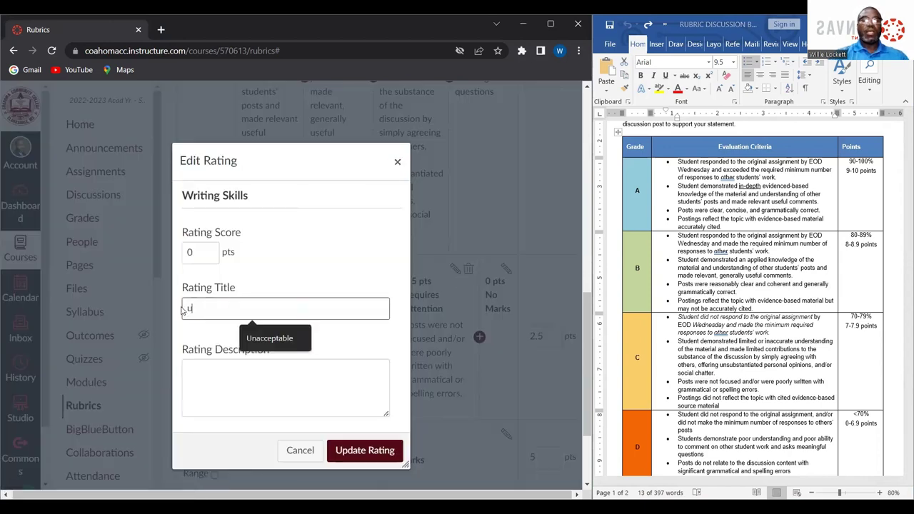
click(255, 337)
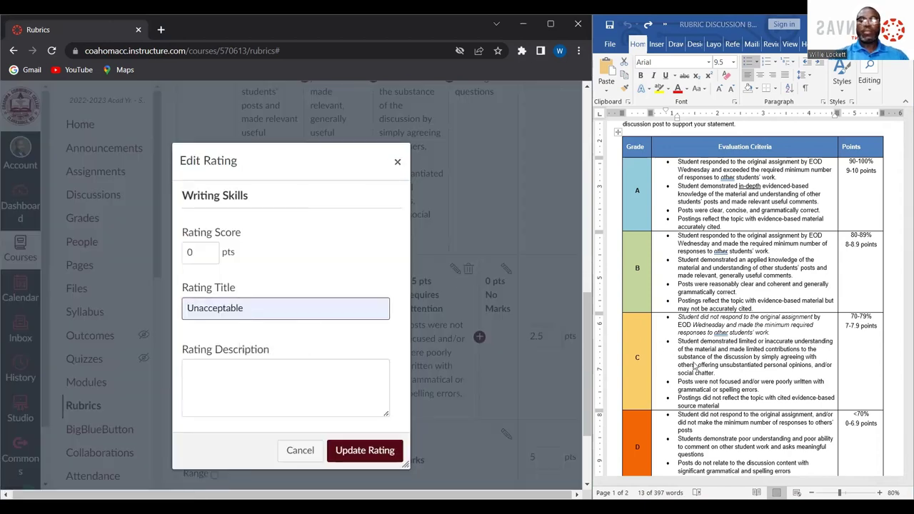
Step: Fill the 0-point rating's description with the third grade D criterion from the Word document, without its bullet, and update the rating
scroll(694, 366, down, 2)
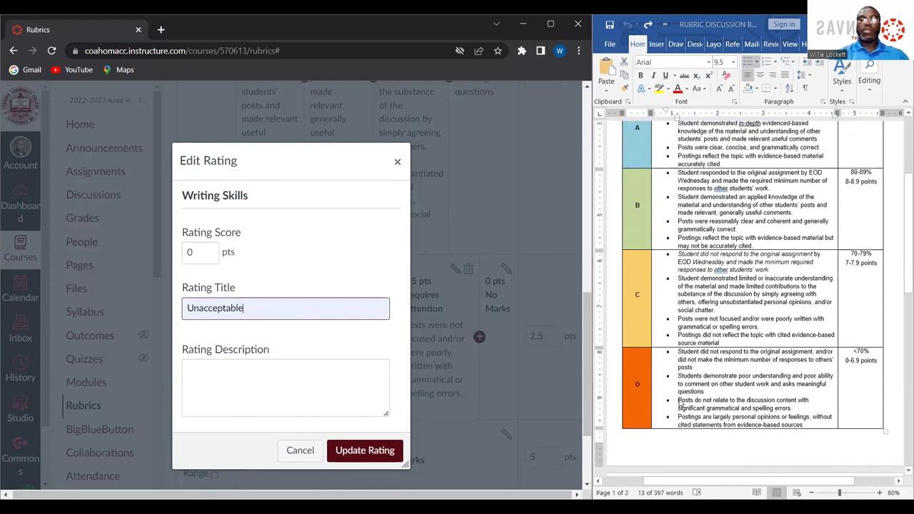
triple_click(749, 322)
drag(809, 401, 747, 400)
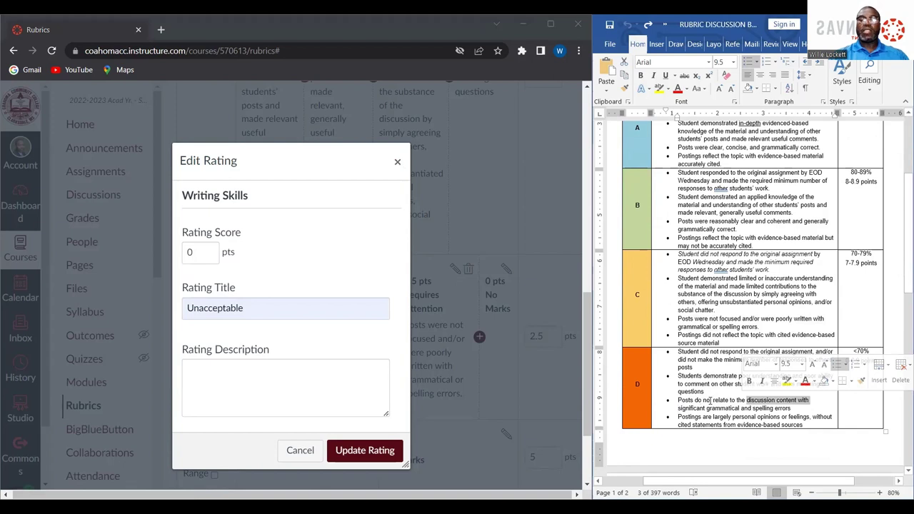
triple_click(710, 400)
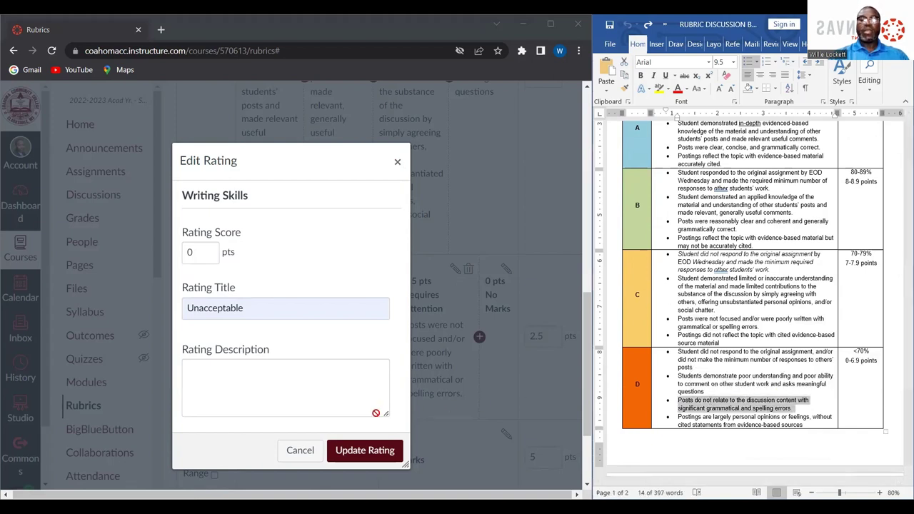
click(298, 384)
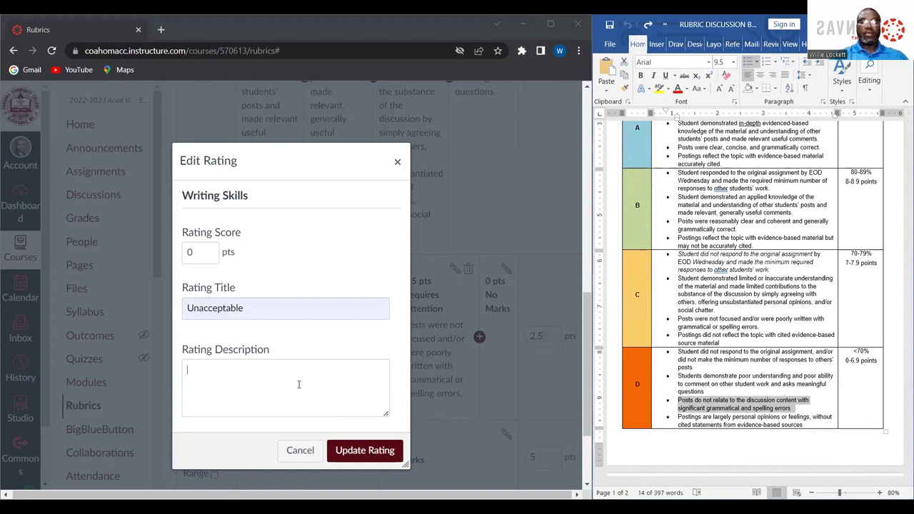
text(•	Posts do not relate to the discussion content with significant grammatical and spelling errors)
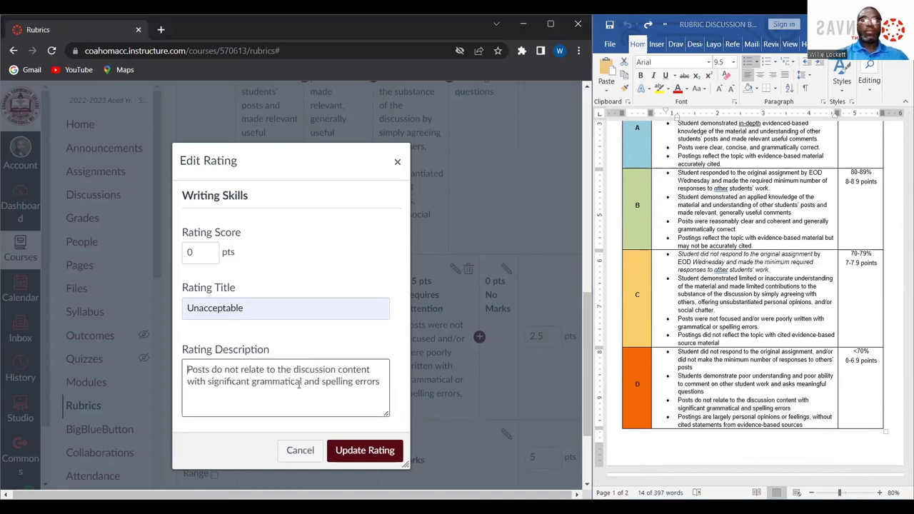
click(367, 450)
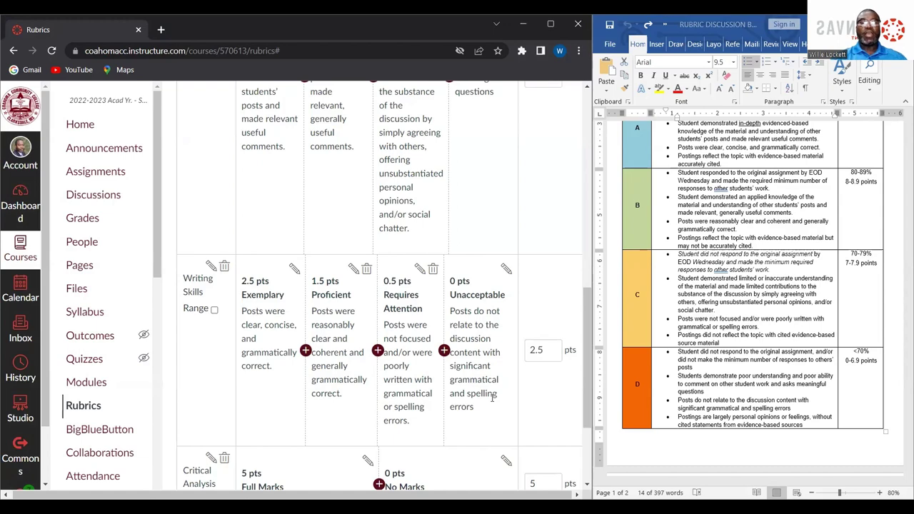
Step: Set the score of Critical Analysis' Full Marks rating to 2.5 points and its title to "Exemplary"
scroll(492, 398, down, 3)
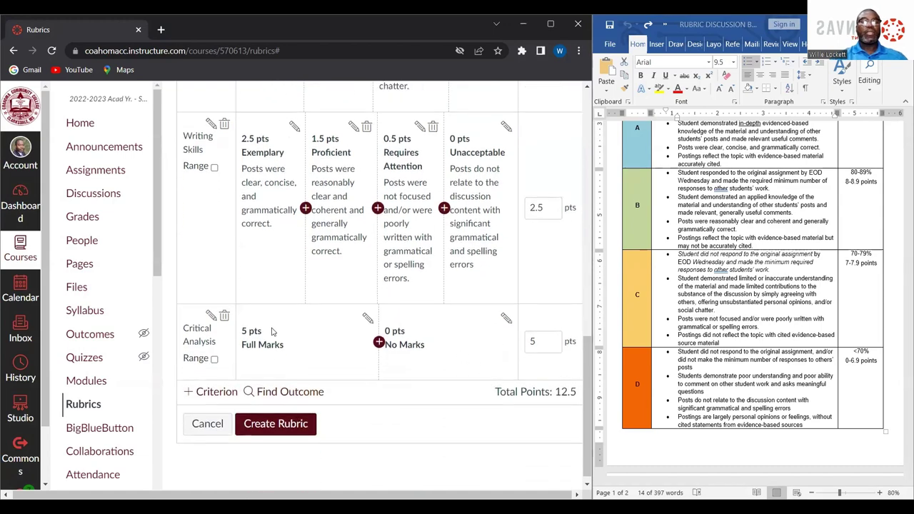
click(365, 319)
click(209, 255)
text(2.5)
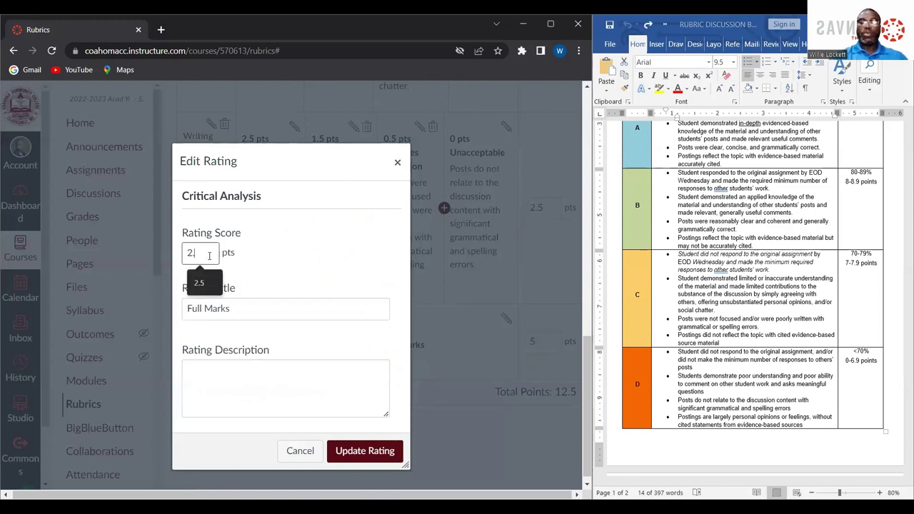
click(242, 306)
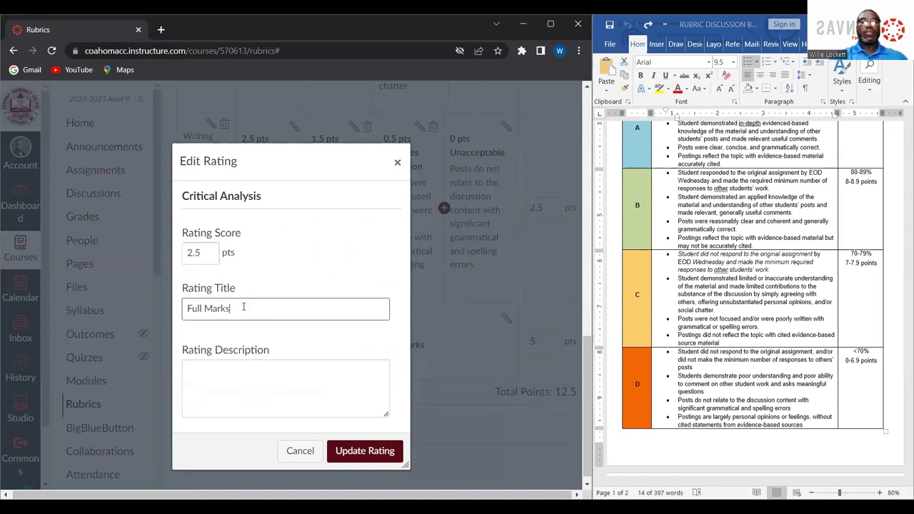
key(BackSpace)
key(BackSpace)
key(BackSpace)
key(BackSpace)
key(BackSpace)
key(BackSpace)
key(BackSpace)
key(BackSpace)
key(BackSpace)
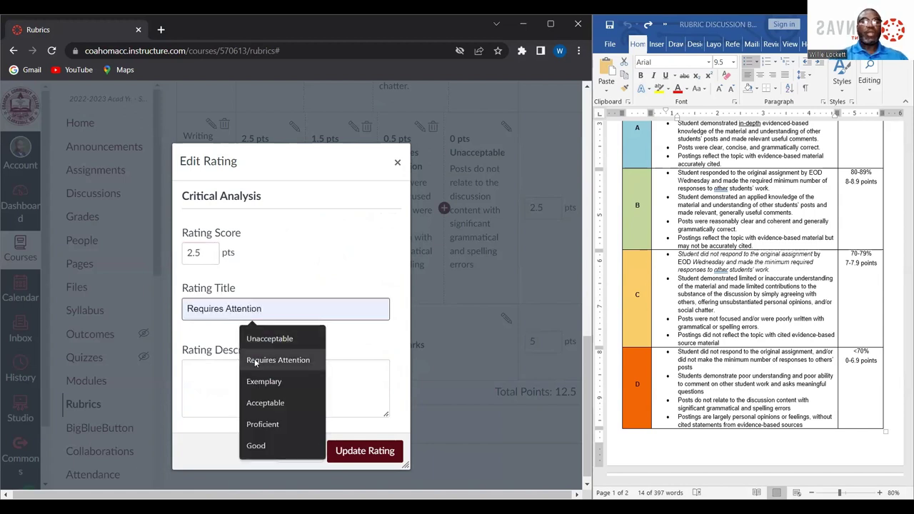
click(259, 382)
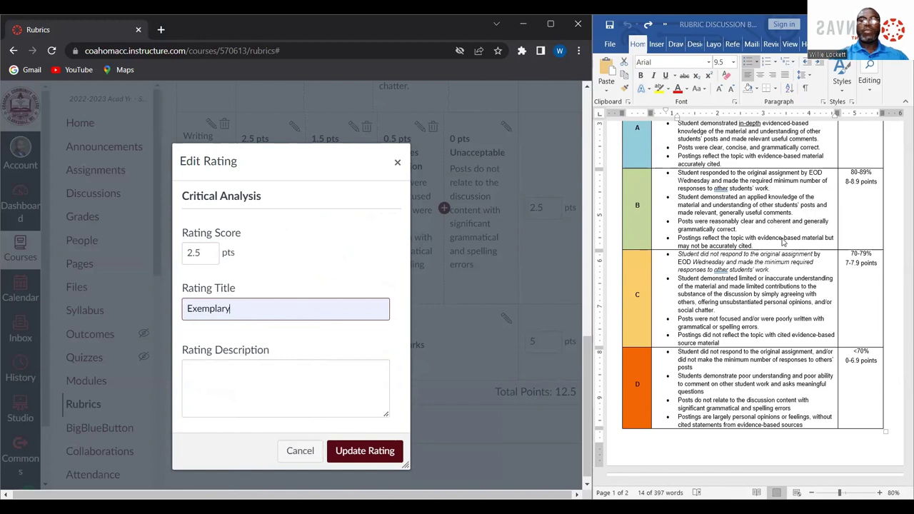
Step: Copy the fourth grade A criterion from the Word document into the Exemplary rating's description, remove its bullet and leading space, and update the rating
scroll(783, 243, up, 1)
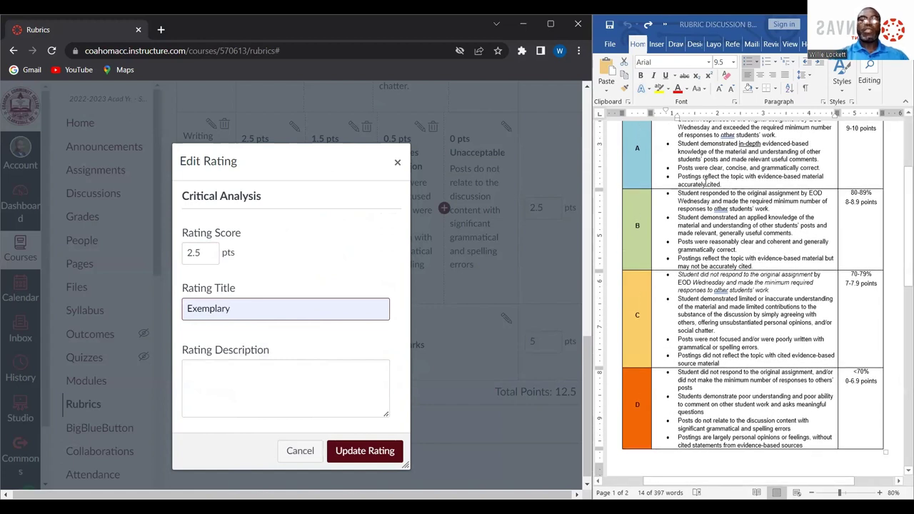
click(705, 179)
triple_click(705, 180)
key(ctrl+c)
click(250, 375)
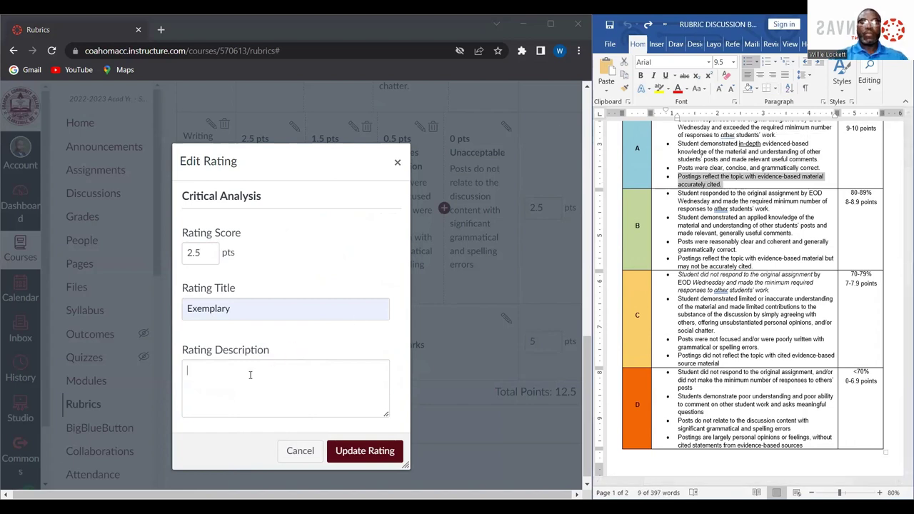
key(ctrl+v)
key(ctrl+Home)
key(Delete)
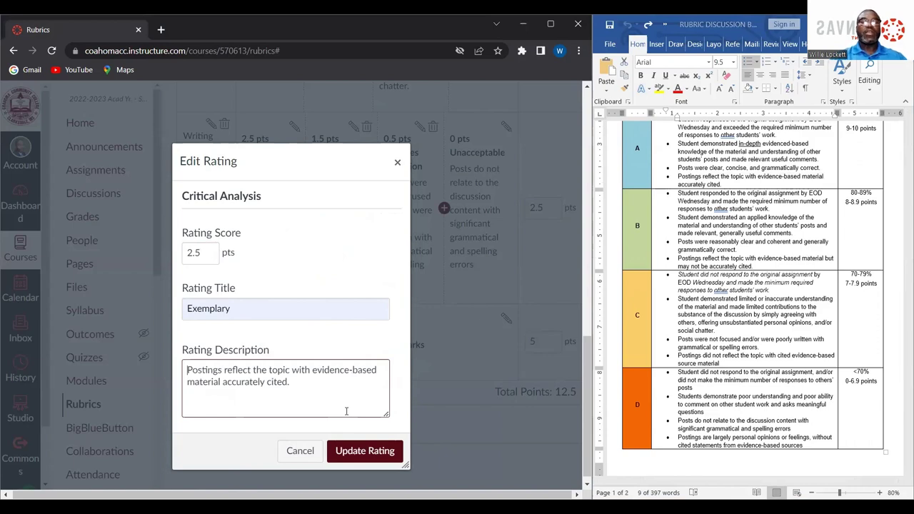
click(383, 452)
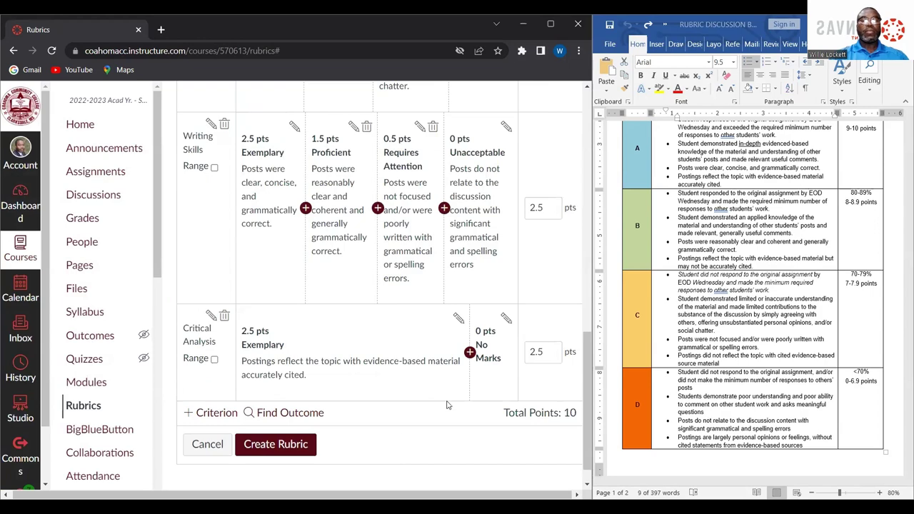
Step: Add a rating between Critical Analysis' 2.5-point and 0-point ratings, scored 1.5 points and titled "Proficient"
click(470, 352)
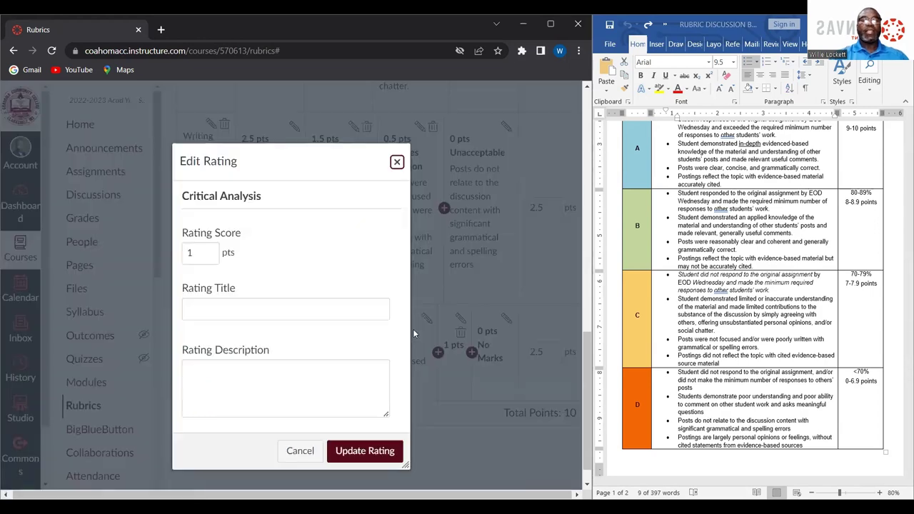
click(206, 254)
click(204, 287)
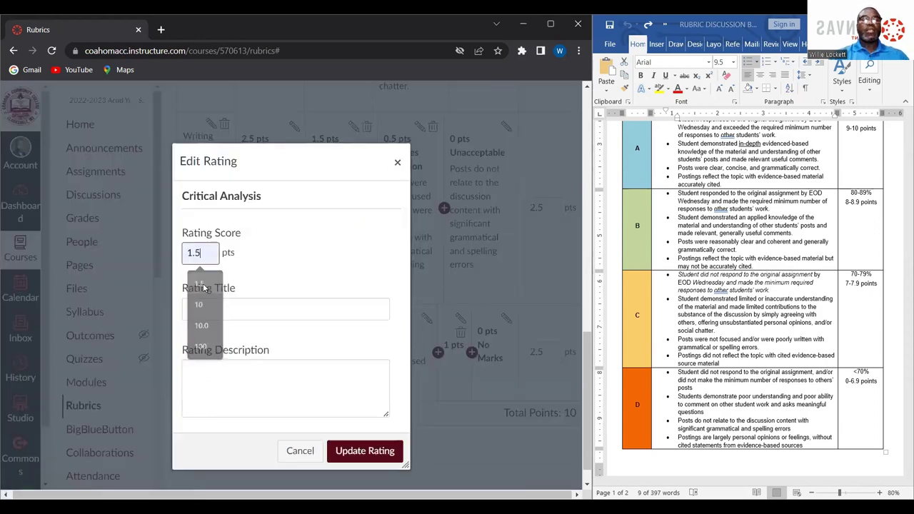
click(239, 309)
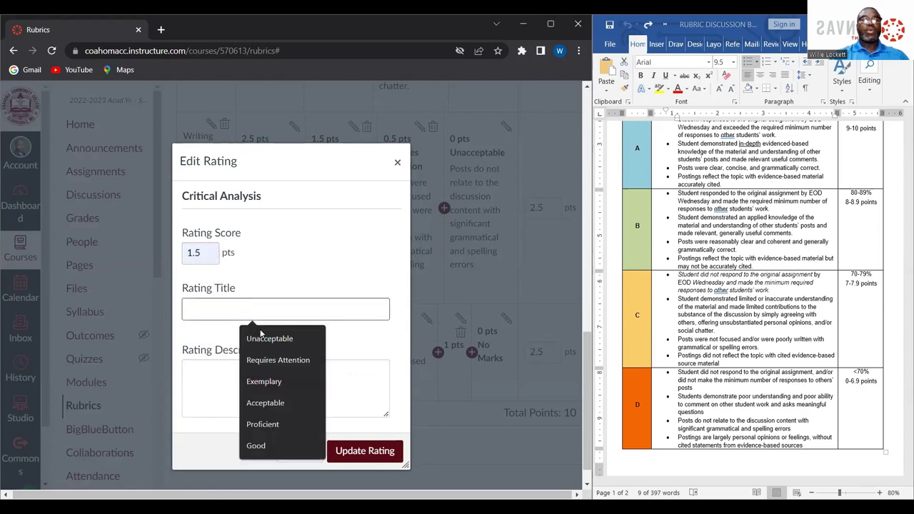
click(263, 425)
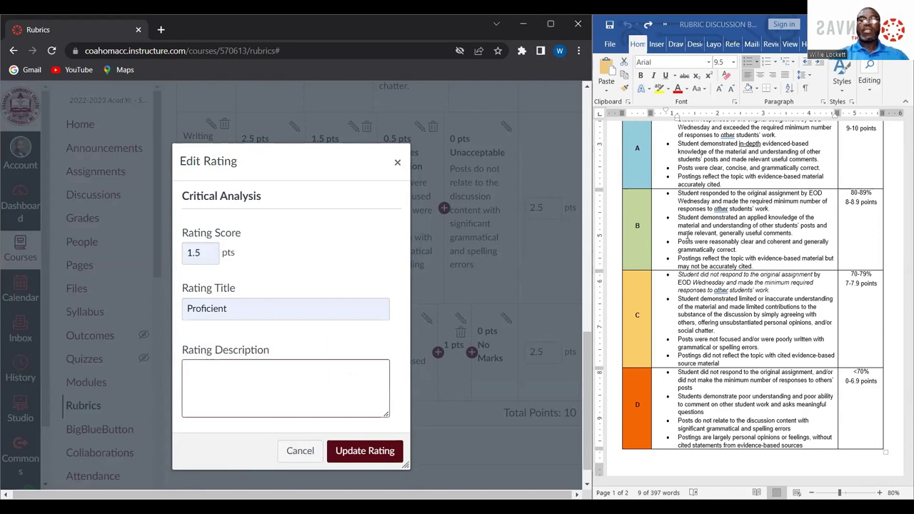
Step: Copy the fourth grade B criterion from the Word document into the Proficient rating's description, remove its bullet and leading space, and update the rating
drag(678, 259, 753, 267)
key(ctrl+c)
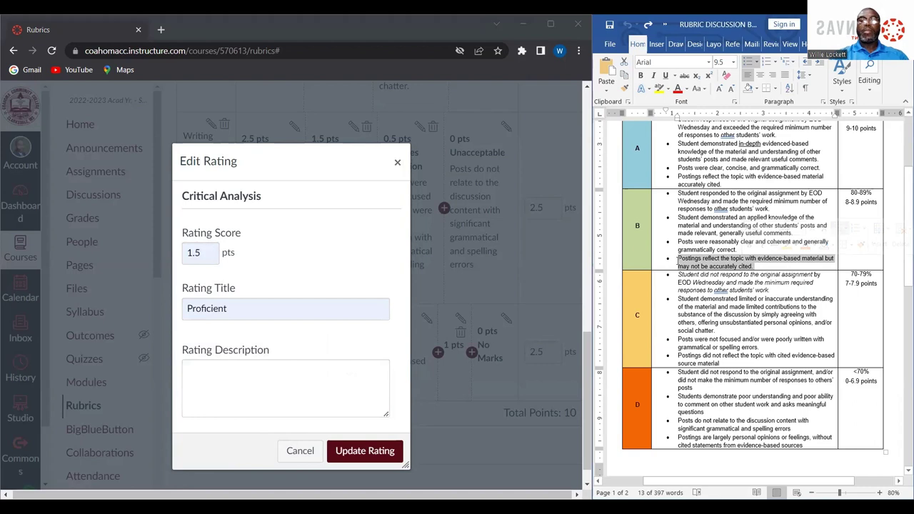
click(294, 380)
key(ctrl+v)
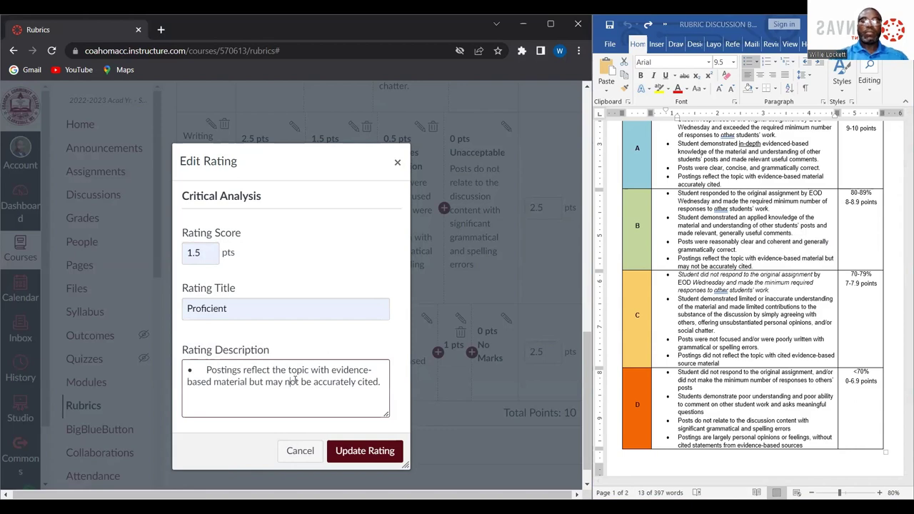
key(BackSpace)
key(BackSpace)
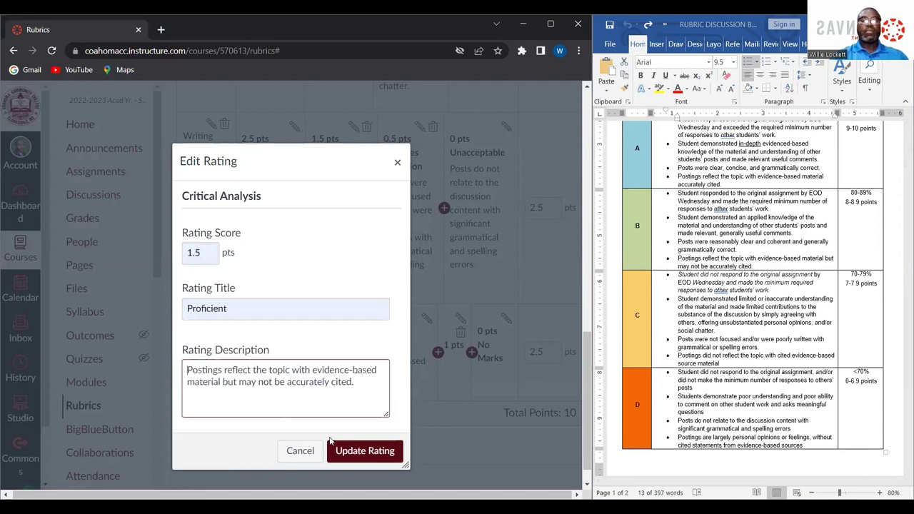
click(351, 452)
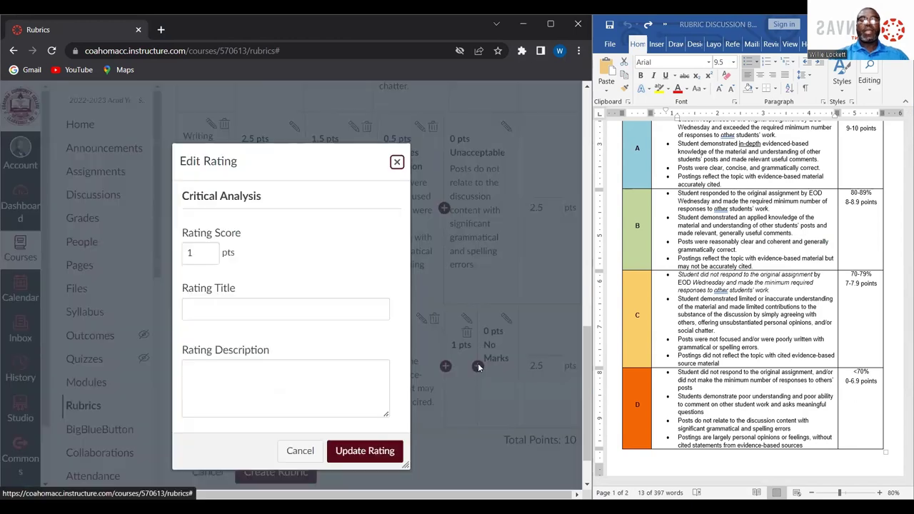
Step: Add a rating between Critical Analysis' 1.5-point and 0-point ratings, scored 0.5 points and titled "Requires Attention"
click(477, 366)
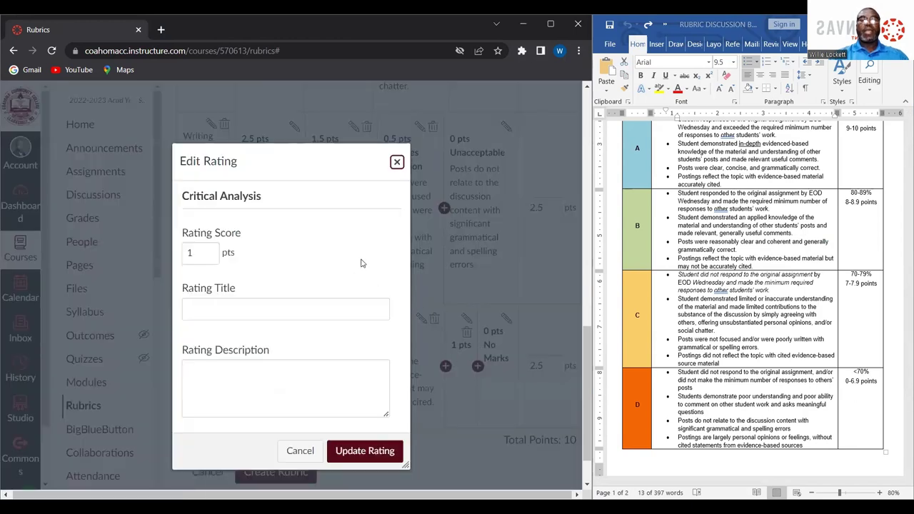
click(206, 251)
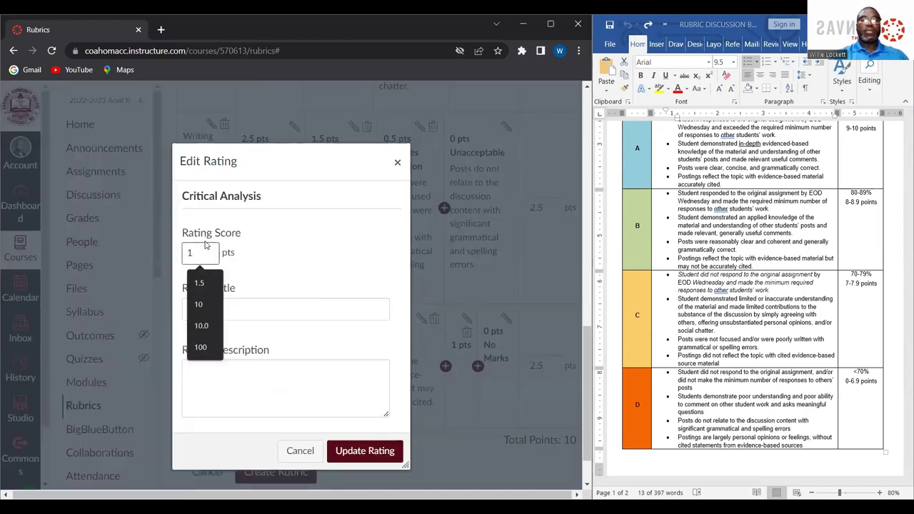
key(BackSpace)
text(0.5)
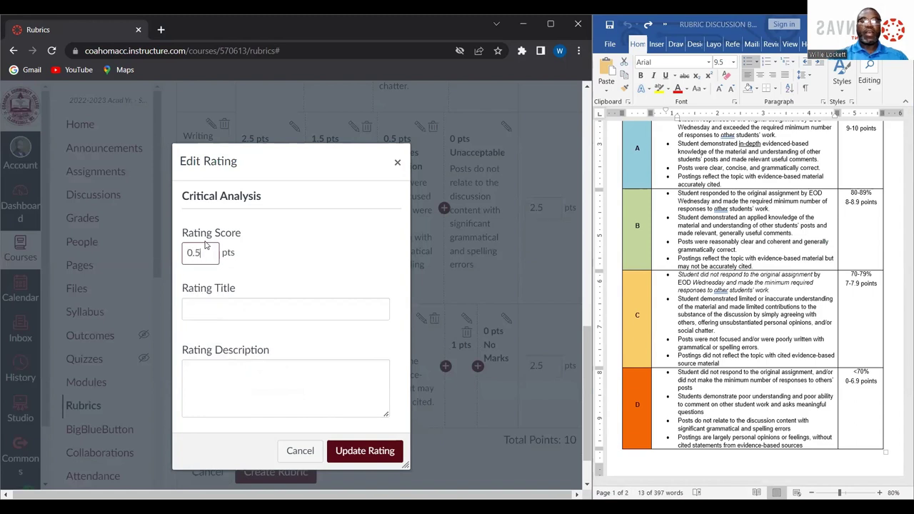
click(220, 305)
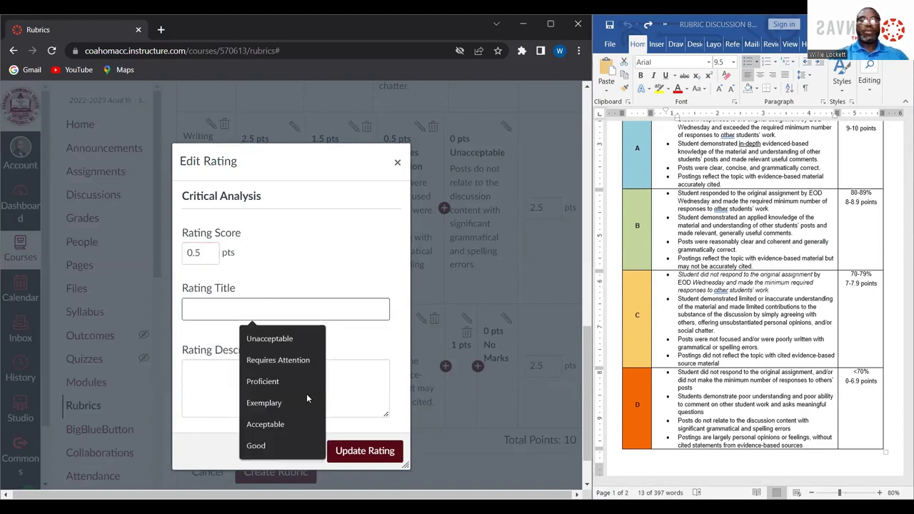
click(279, 424)
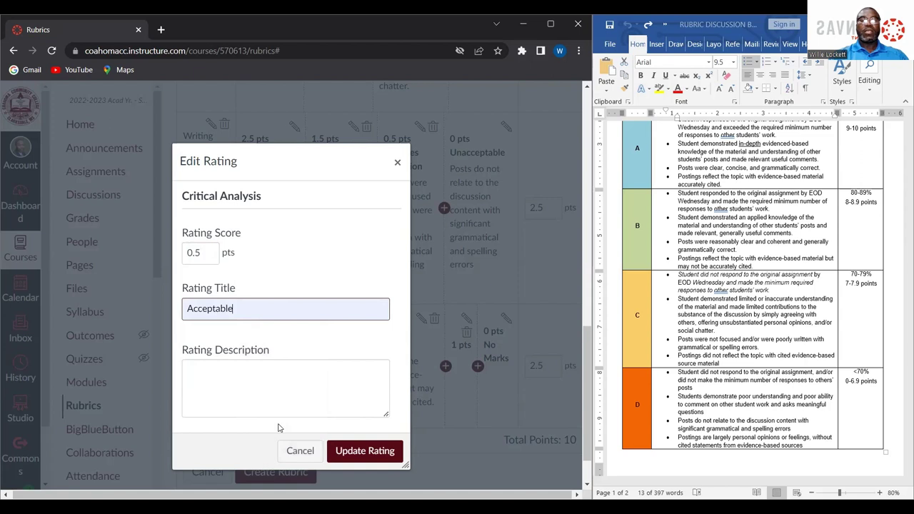
click(258, 313)
key(ctrl+a)
key(BackSpace)
text(re)
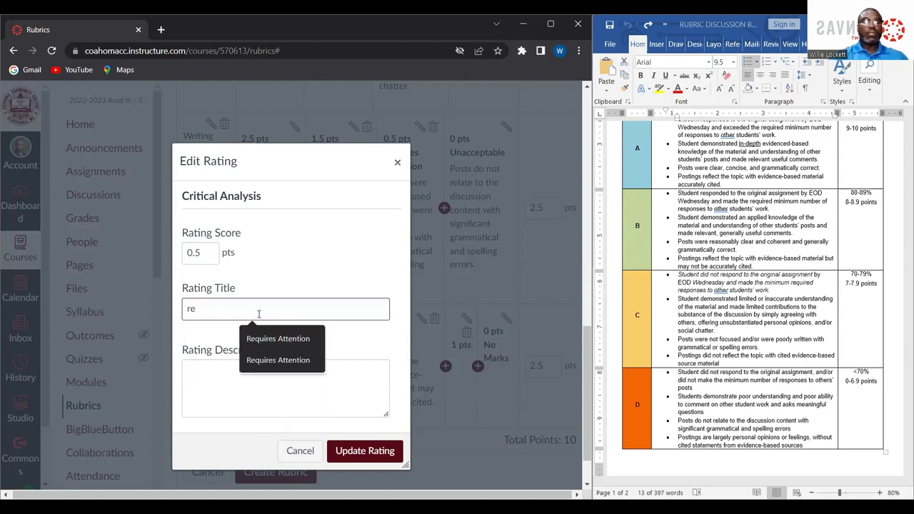
click(268, 341)
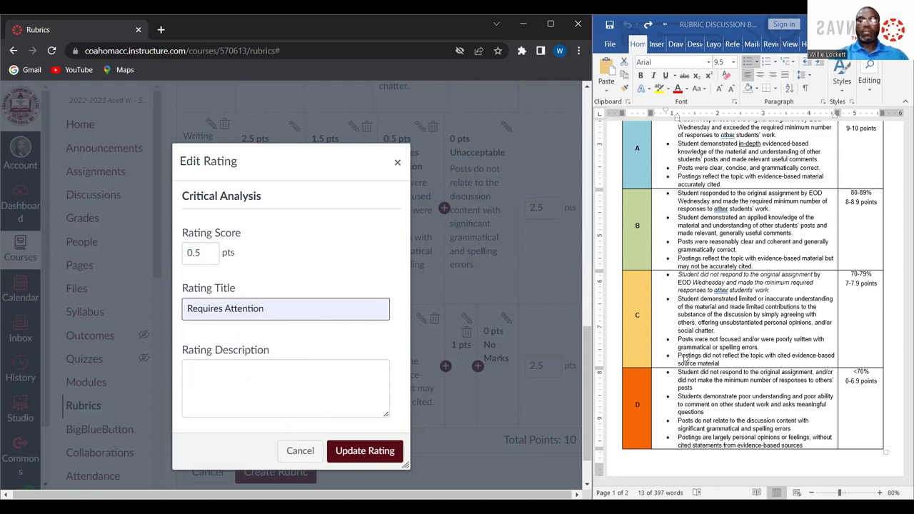
Step: Fill the Requires Attention rating's description with the fourth grade C criterion from the Word document, without its bullet, and update the rating
drag(677, 355, 719, 364)
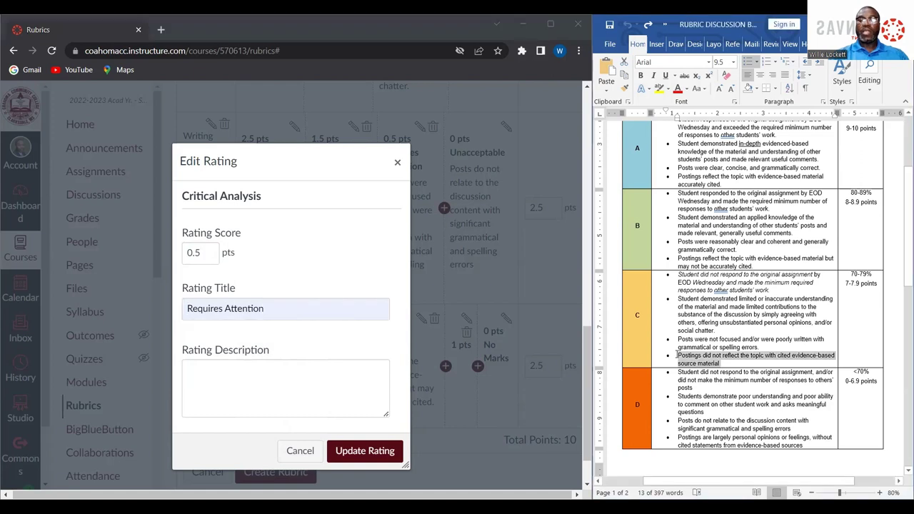
click(357, 404)
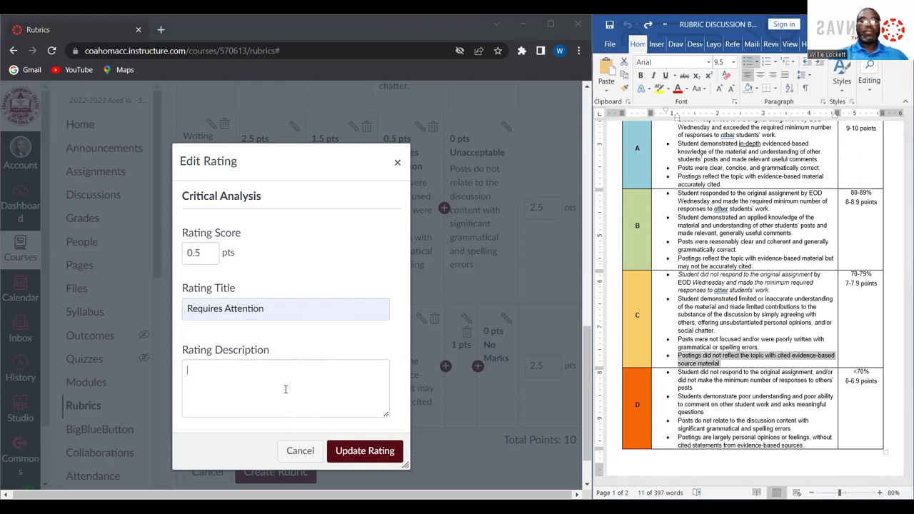
text(• Postings did not reflect the topic with cited evidence-based source material)
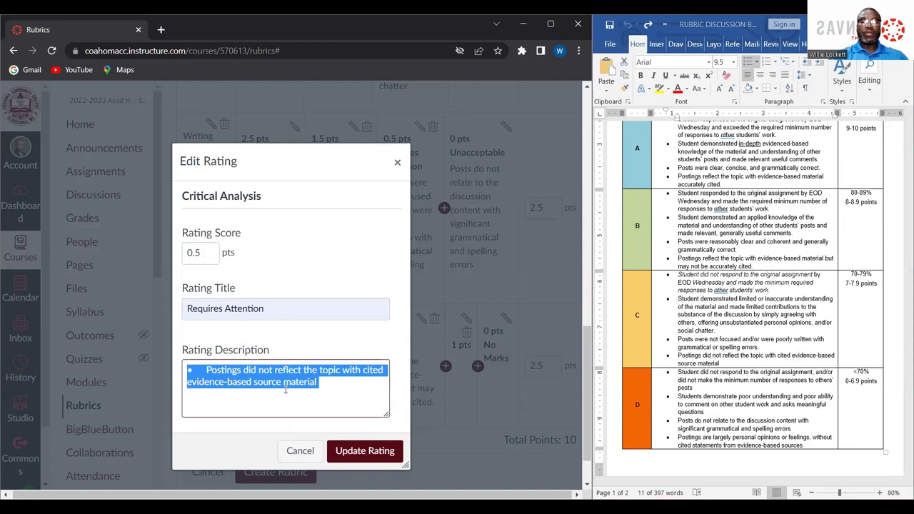
key(ctrl+Home)
key(Delete)
key(Delete)
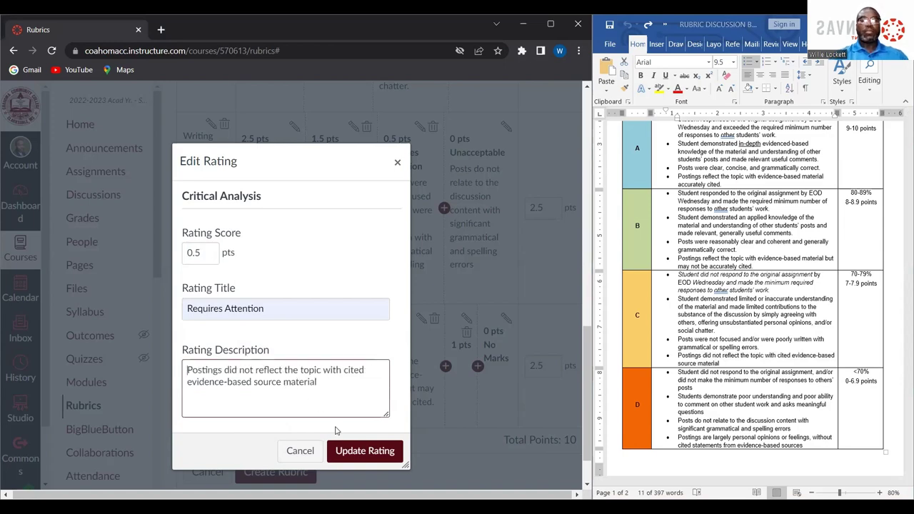
click(364, 451)
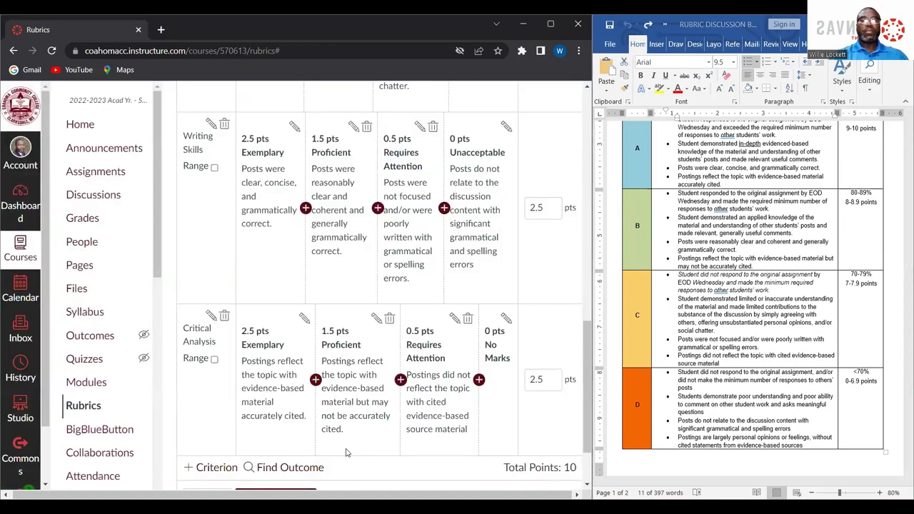
Step: Change the title of Critical Analysis' 0-point No Marks rating to "Unacceptable"
click(504, 320)
click(235, 303)
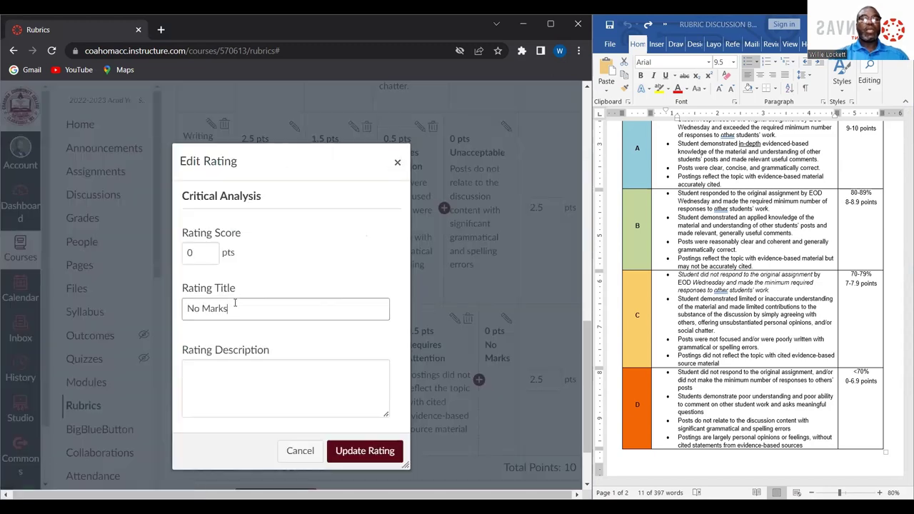
key(BackSpace)
key(BackSpace)
key(BackSpace)
key(BackSpace)
key(BackSpace)
key(BackSpace)
key(BackSpace)
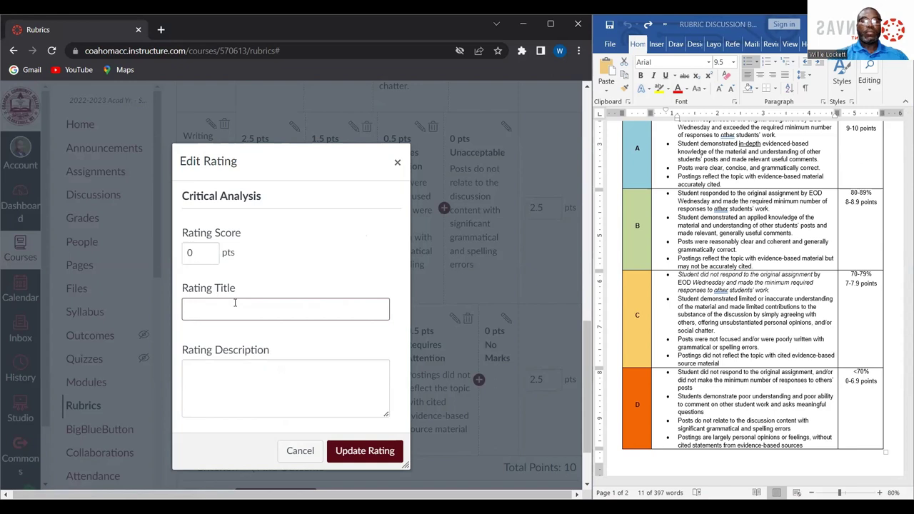
text(u)
click(247, 336)
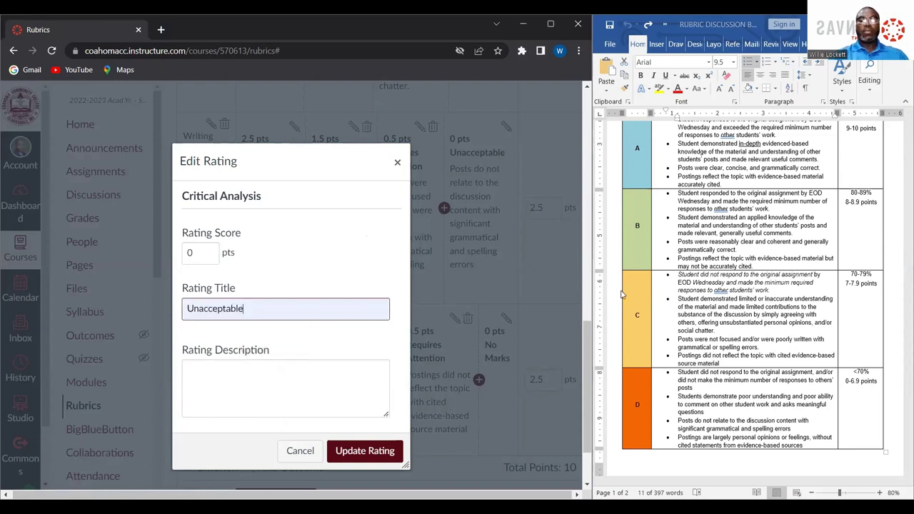
Step: Copy the fourth grade D criterion from the Word document into the Unacceptable rating's description, remove its bullet, and update the rating
scroll(718, 364, down, 2)
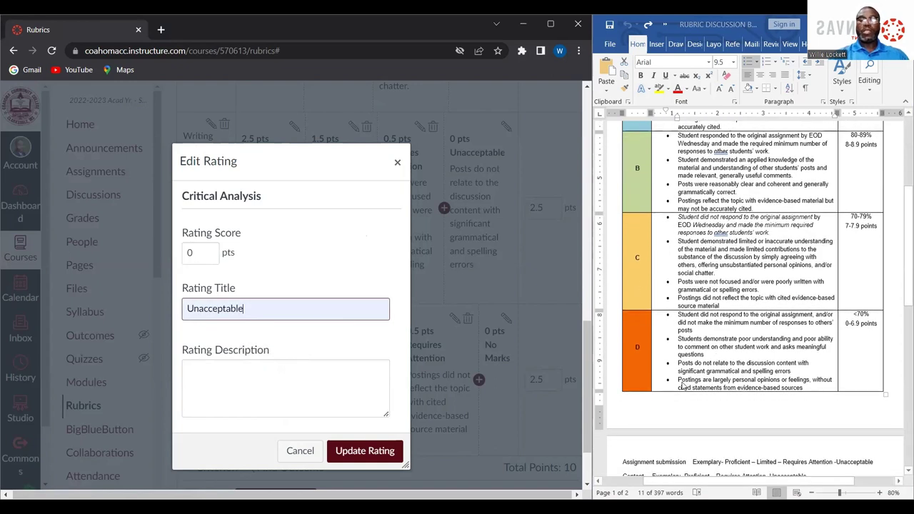
drag(677, 298, 720, 305)
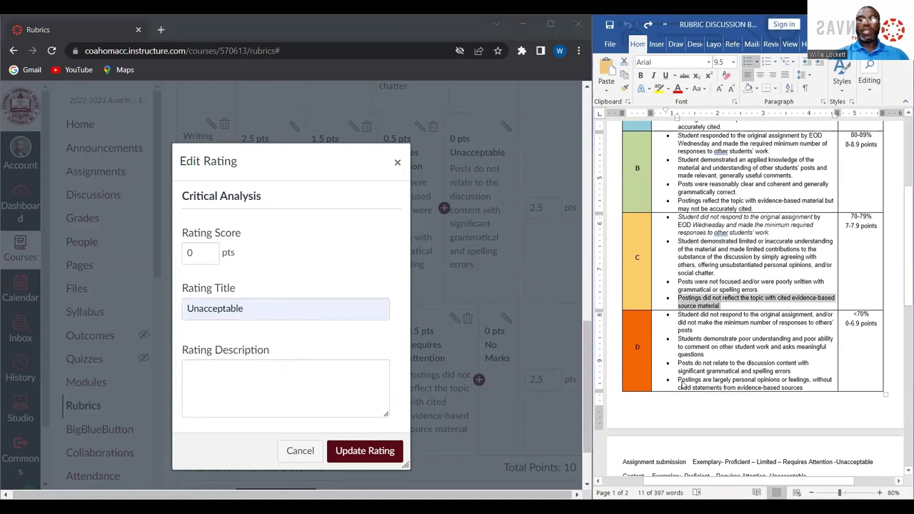
click(680, 387)
key(shift+End)
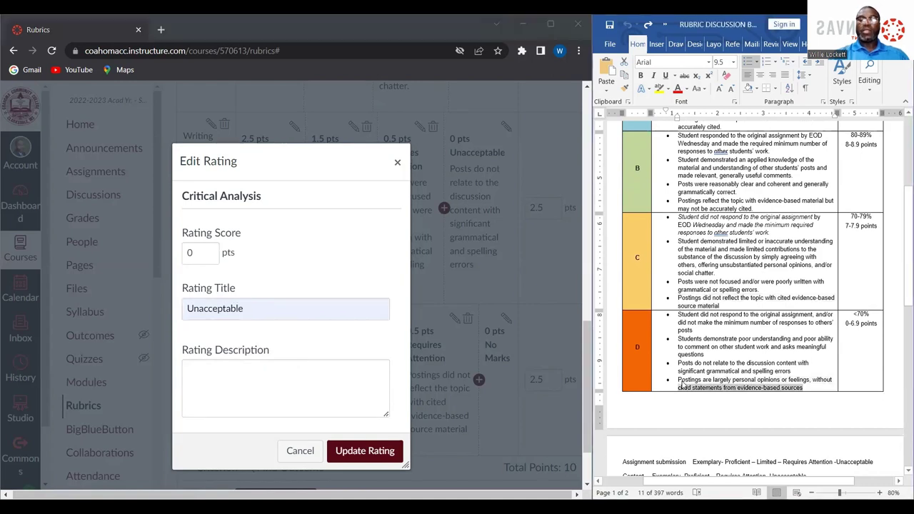
triple_click(682, 386)
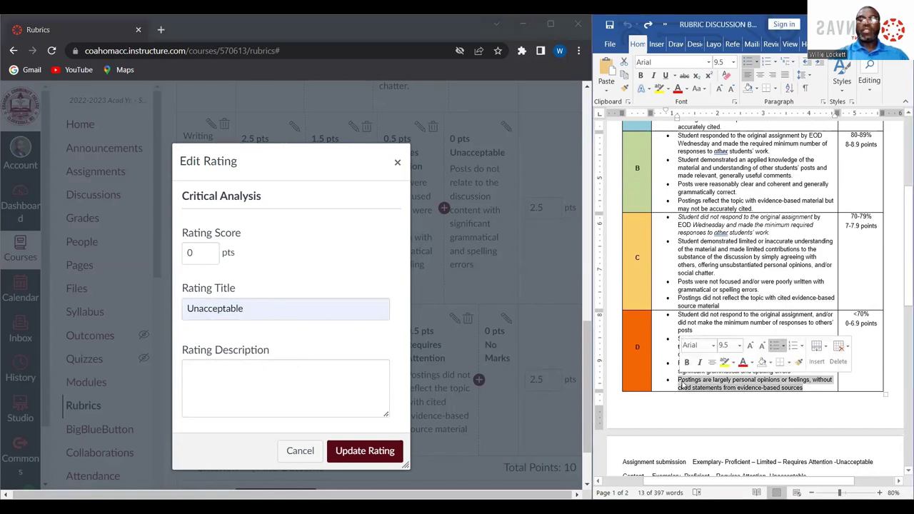
click(346, 382)
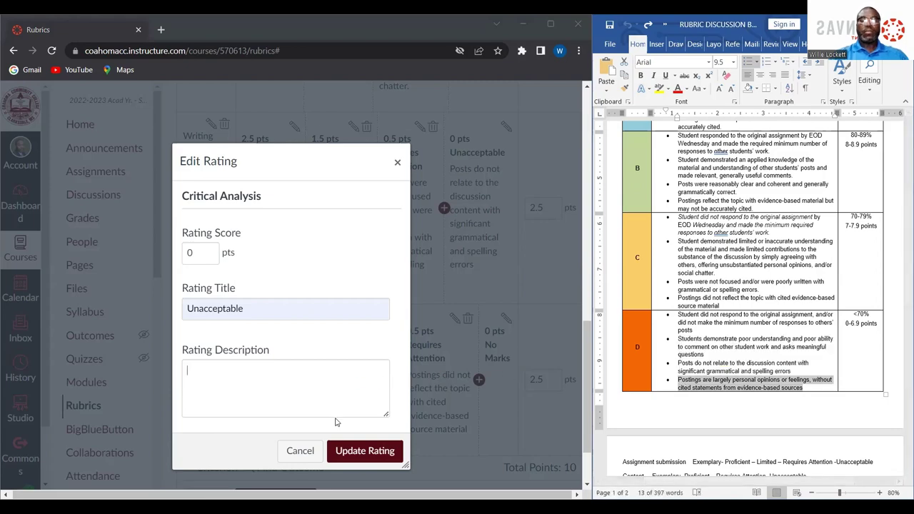
text(•	Postings are largely personal opinions or feelings, without cited statements from evidence-based sources)
key(Delete)
key(Delete)
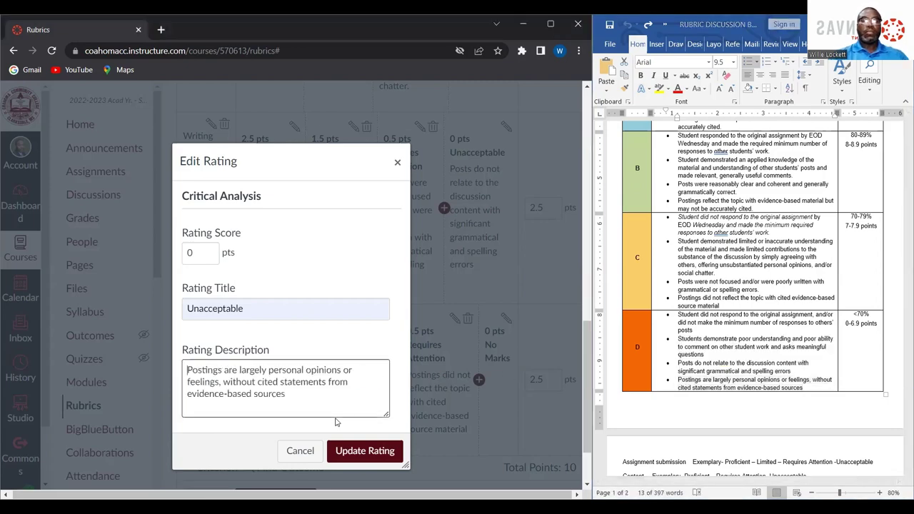
click(364, 451)
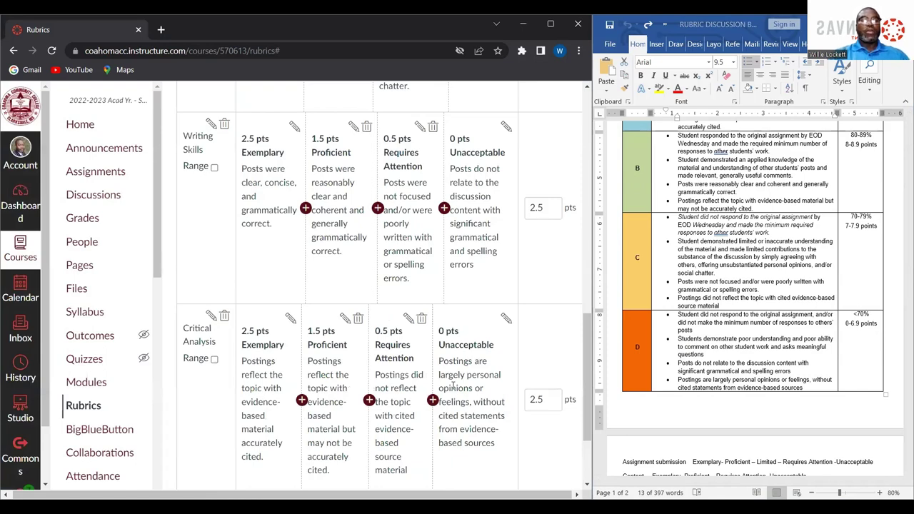
Step: Check the ratings, scores and descriptions of all four criteria in the rubric form
scroll(452, 386, up, 3)
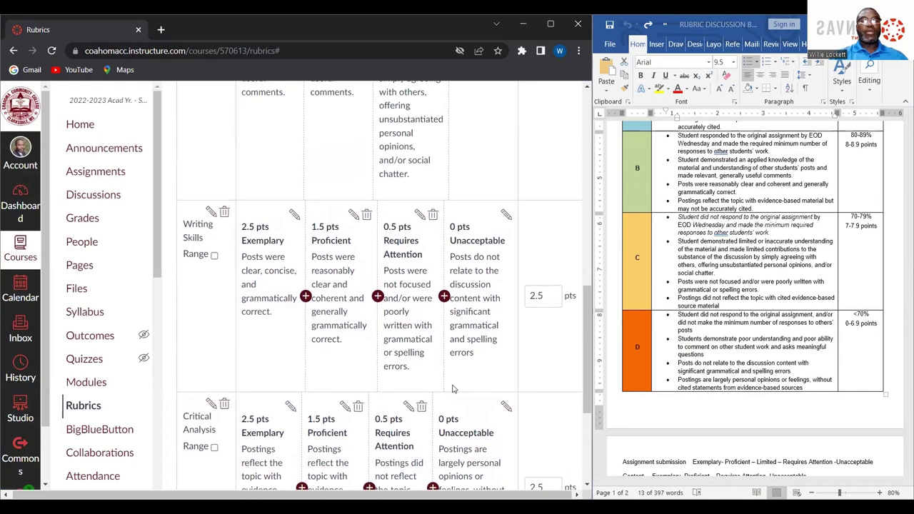
scroll(453, 389, up, 5)
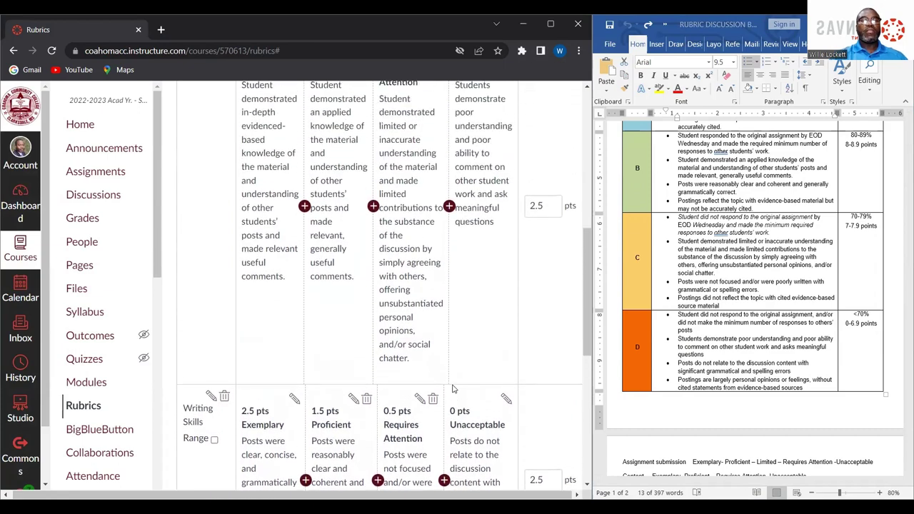
scroll(452, 388, up, 1)
scroll(452, 388, up, 6)
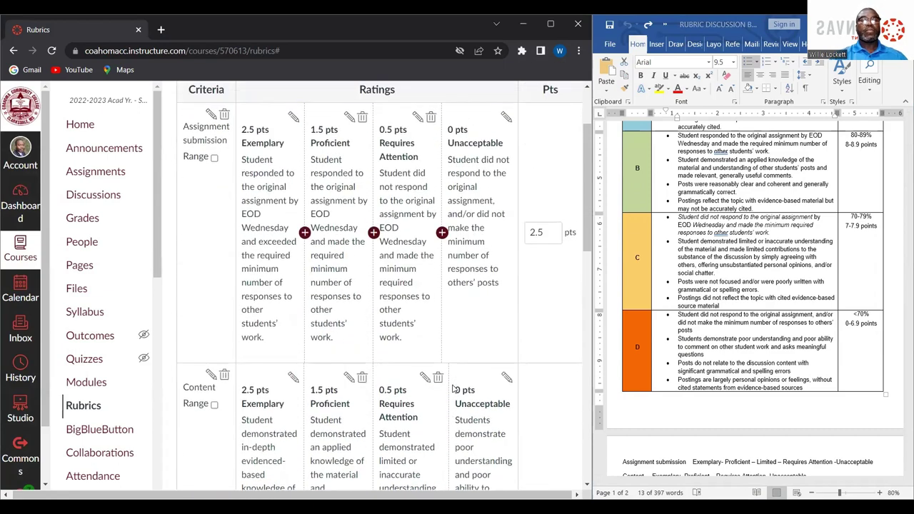
scroll(453, 388, down, 5)
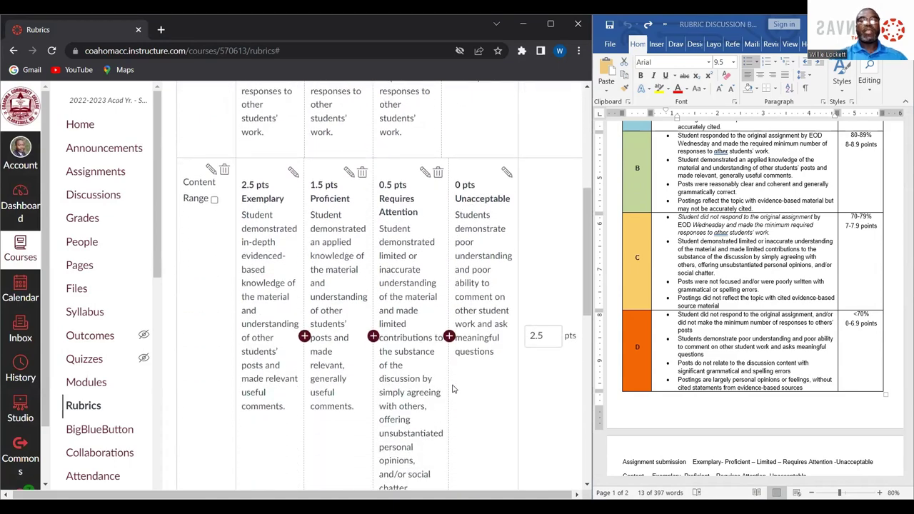
scroll(452, 389, down, 10)
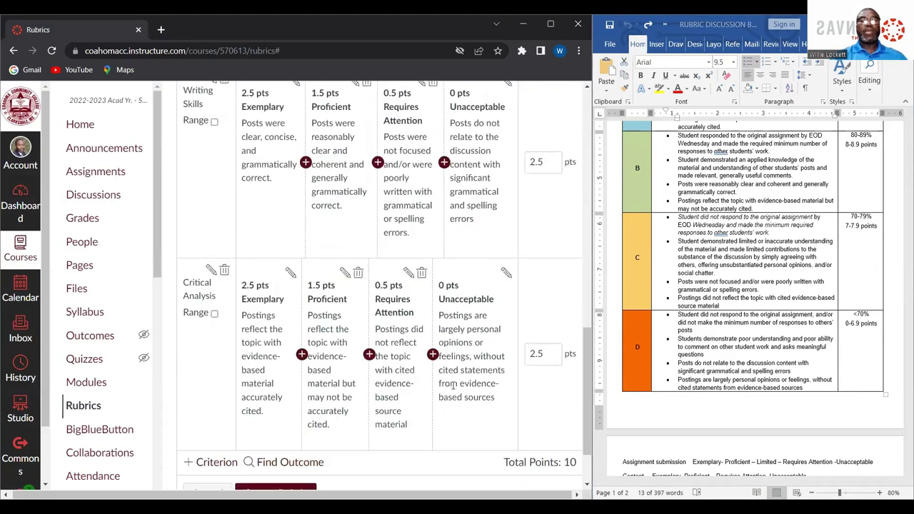
scroll(452, 385, down, 2)
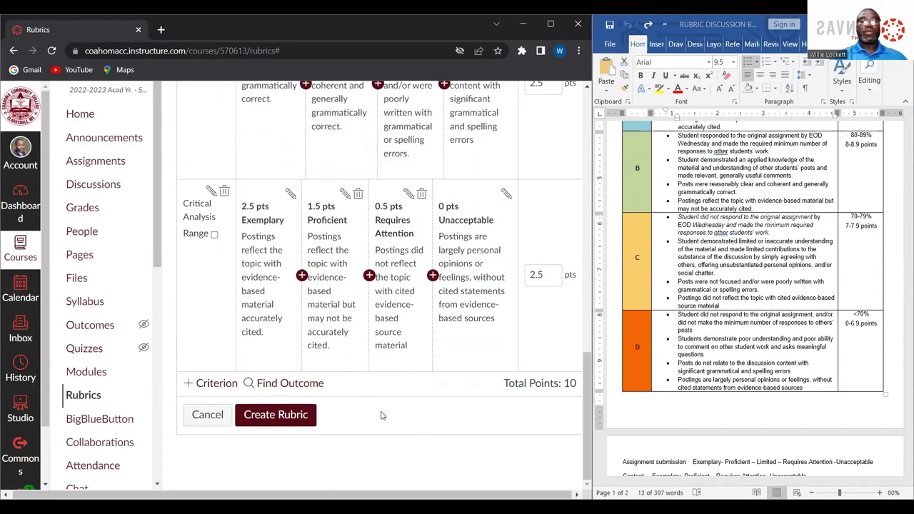
Step: Create the "CP IV Discussion Board" rubric and look over its saved criteria and ratings
click(274, 420)
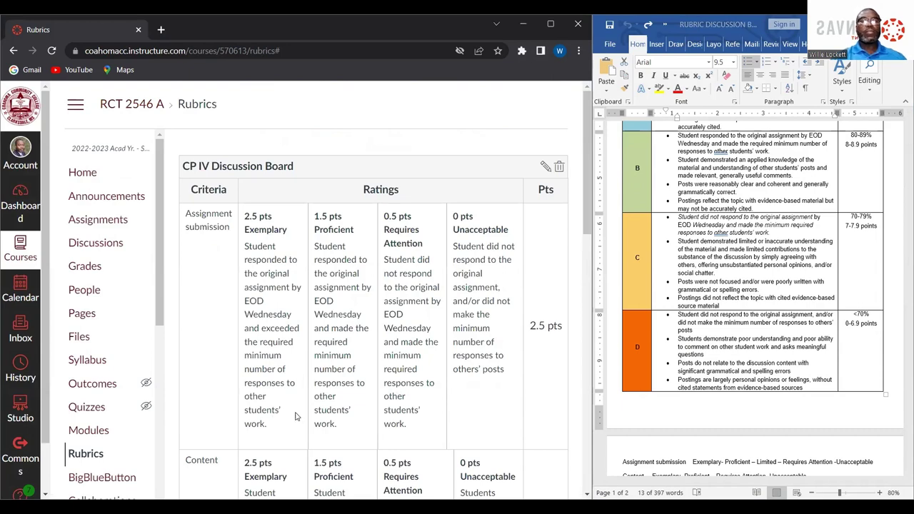
scroll(459, 369, down, 3)
scroll(459, 369, down, 8)
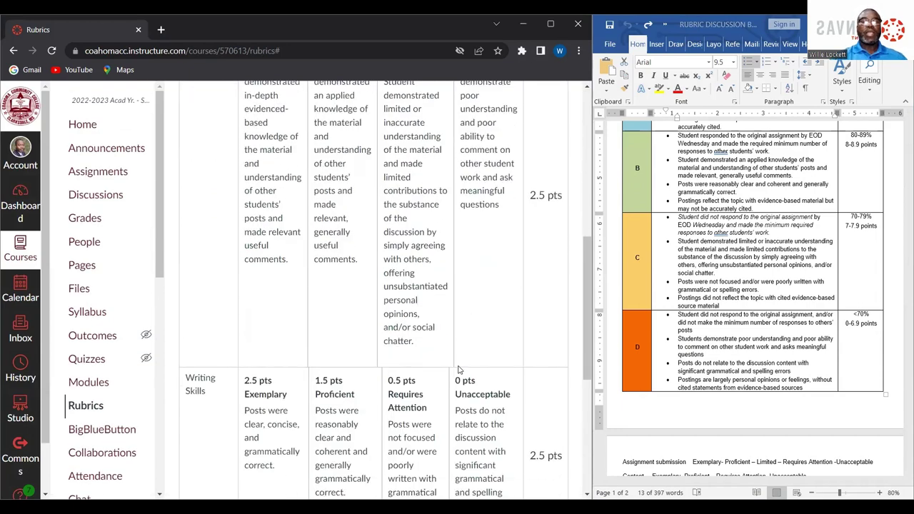
scroll(459, 369, up, 9)
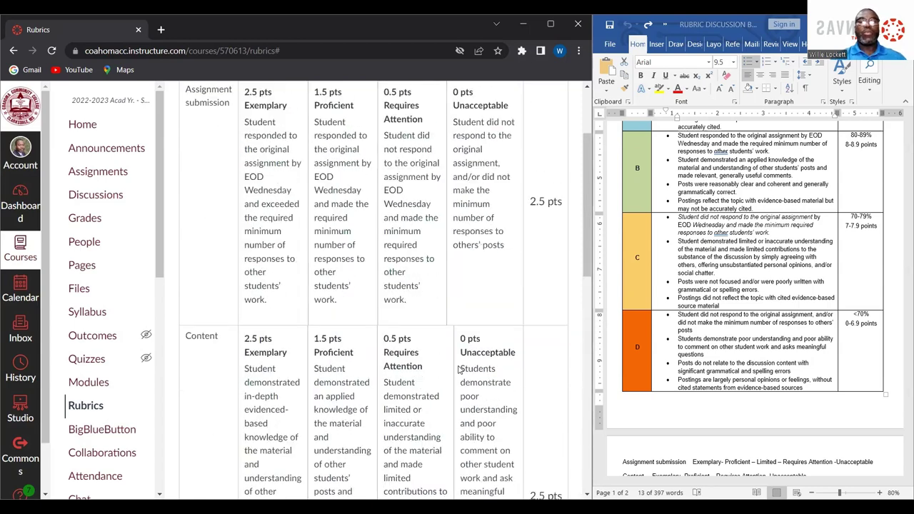
Step: Go to the course's Discussions page and close the Word rubric document without saving its changes
scroll(459, 369, up, 2)
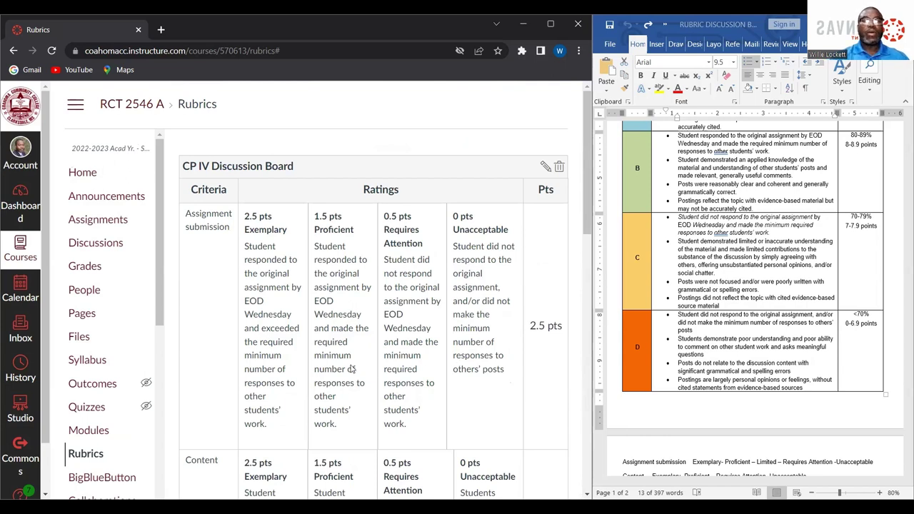
click(109, 245)
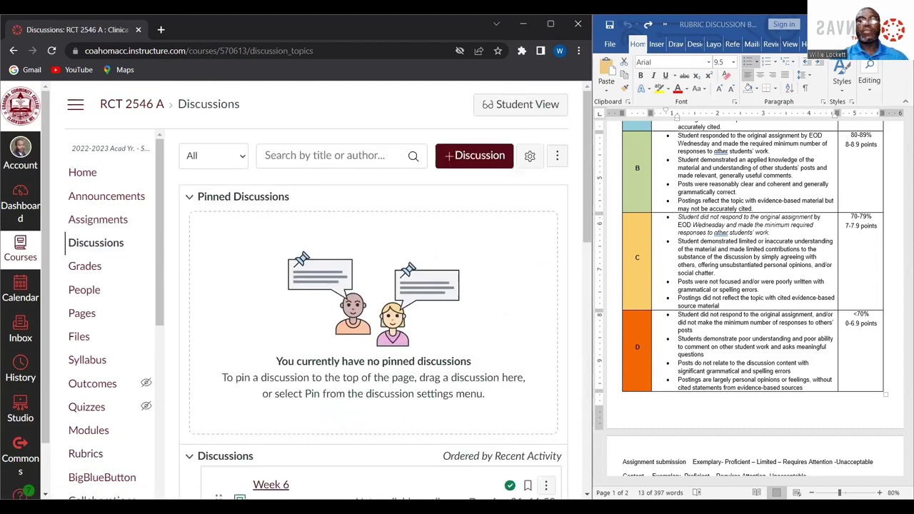
click(901, 25)
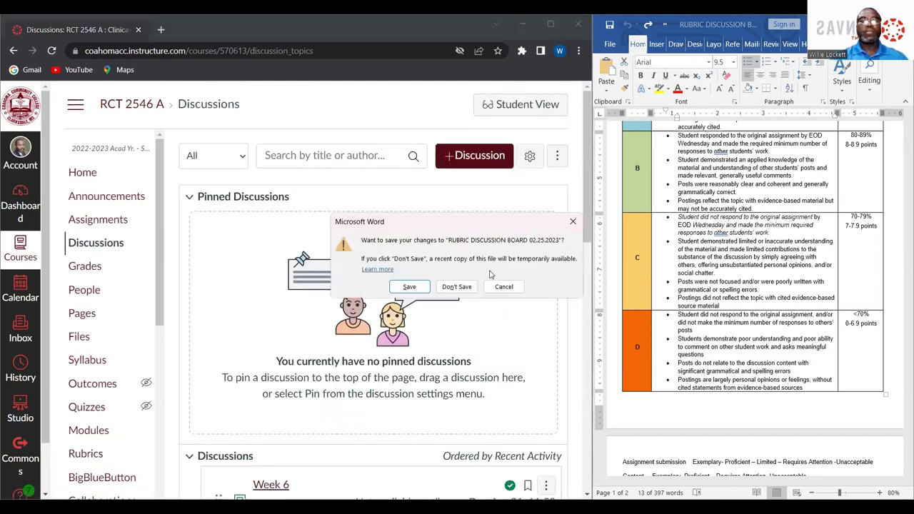
click(457, 287)
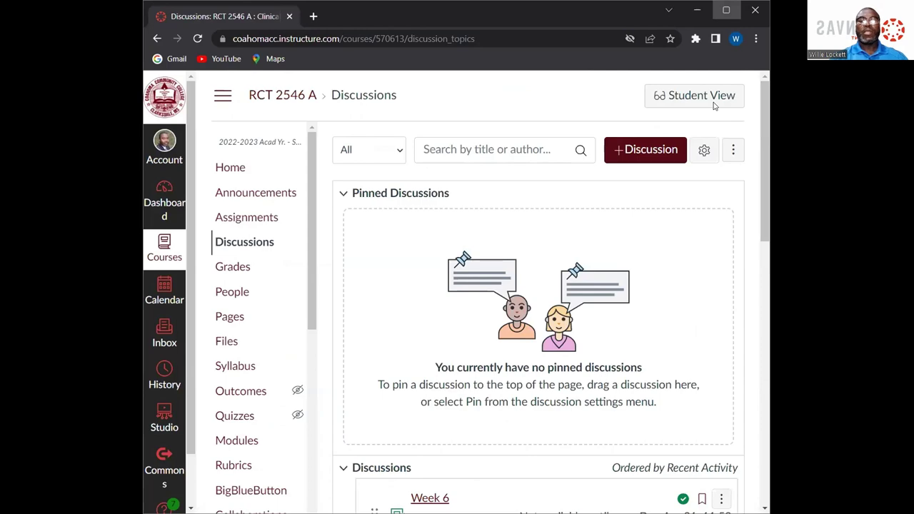
key(super+Up)
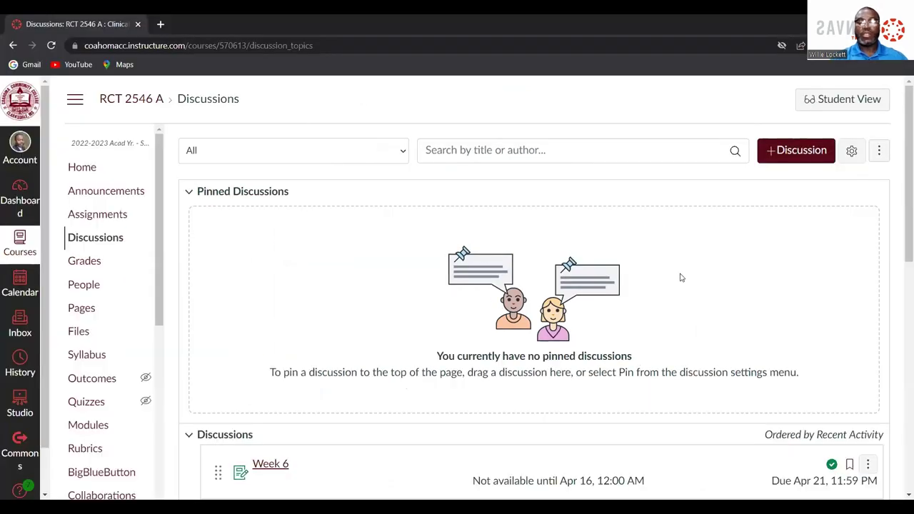
Step: Open the Week 1 discussion and start adding a rubric to it
scroll(680, 278, down, 5)
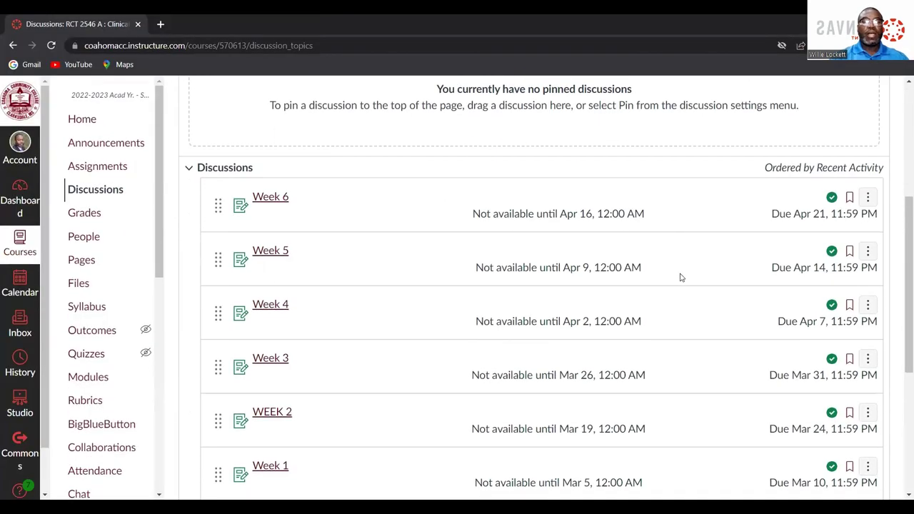
click(277, 377)
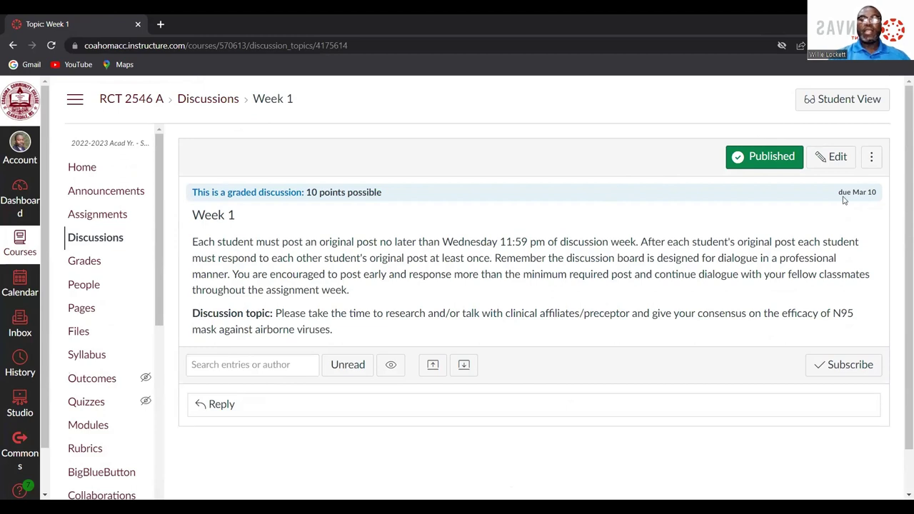
click(873, 159)
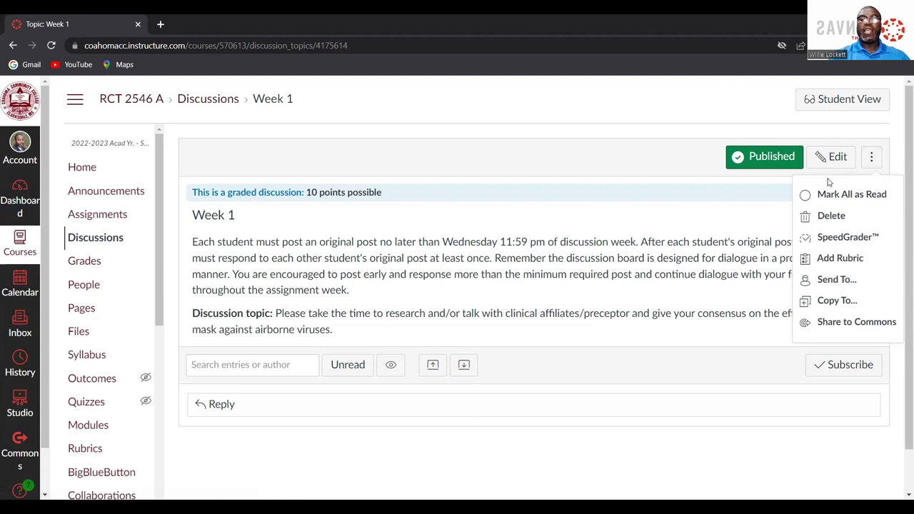
click(837, 260)
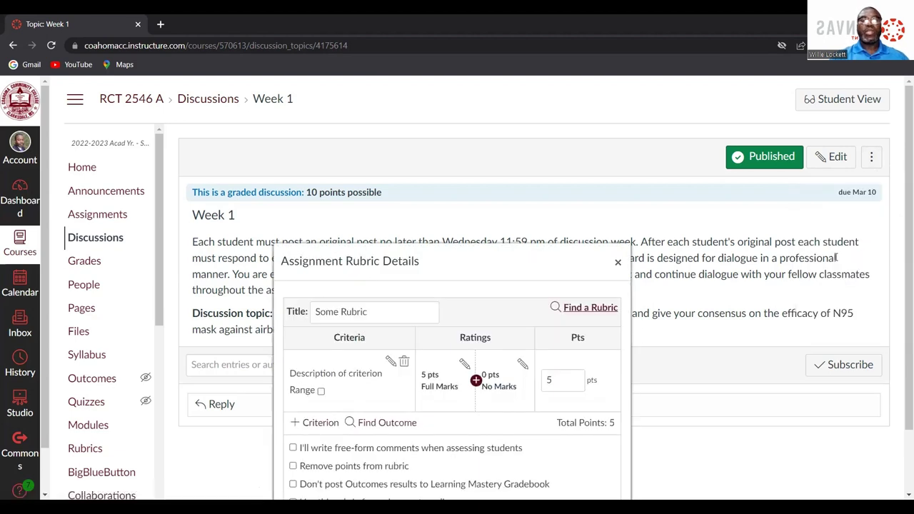
scroll(508, 270, down, 1)
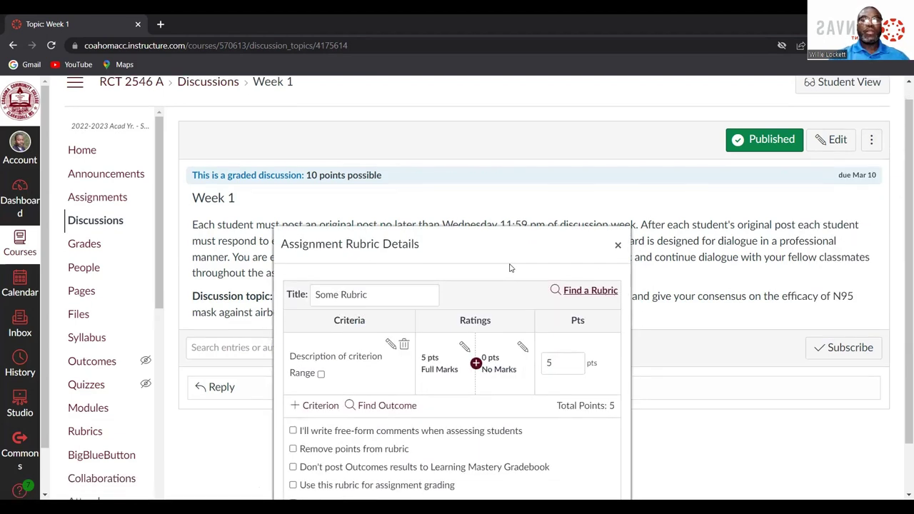
drag(507, 238, 504, 105)
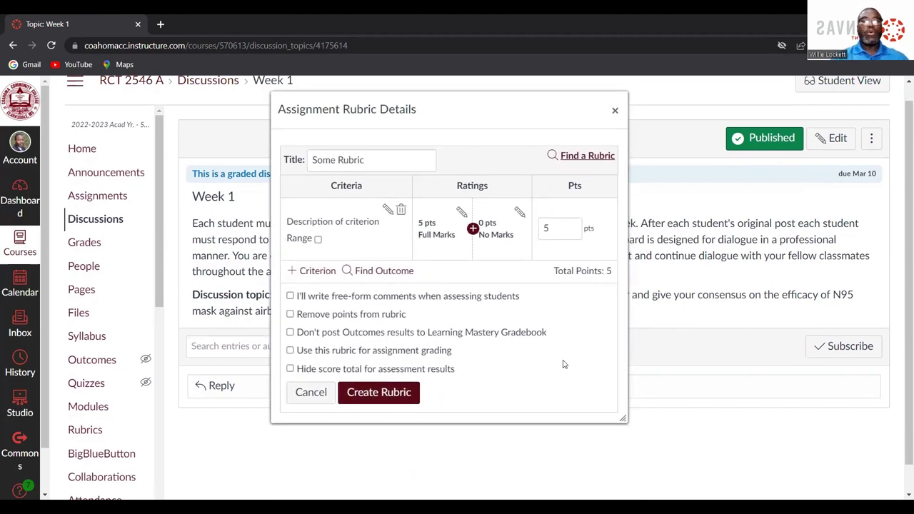
Step: Find the existing "CP IV Discussion Board" rubric under course RCT 2546 A and use it for the Week 1 discussion
click(592, 160)
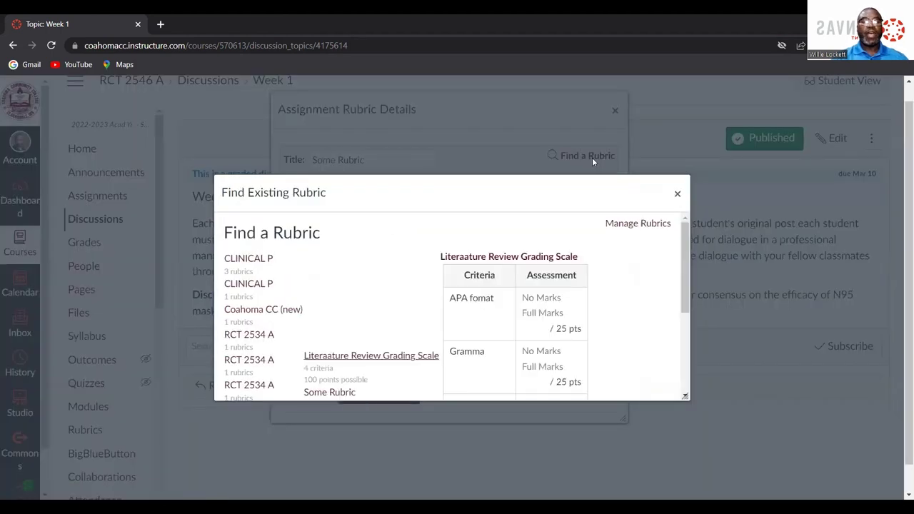
scroll(280, 297, down, 5)
click(281, 297)
scroll(281, 297, up, 5)
scroll(280, 297, down, 4)
scroll(280, 297, down, 3)
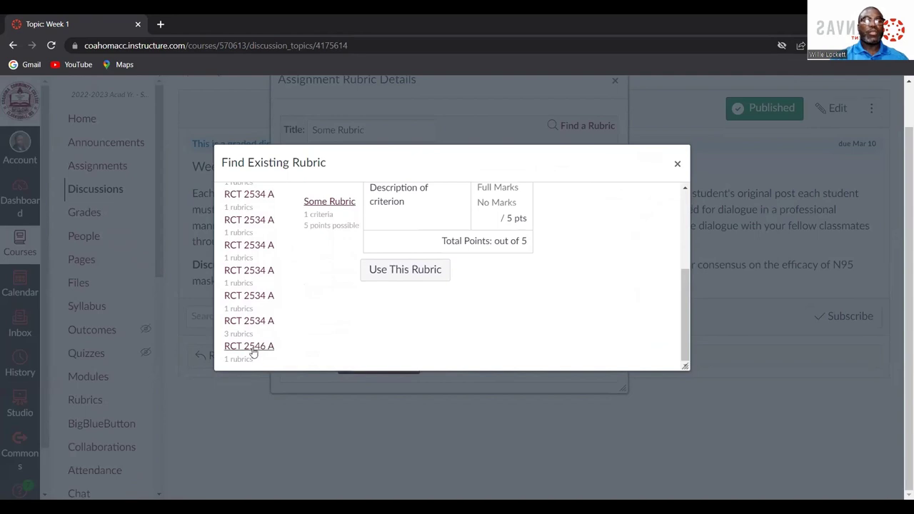
click(253, 350)
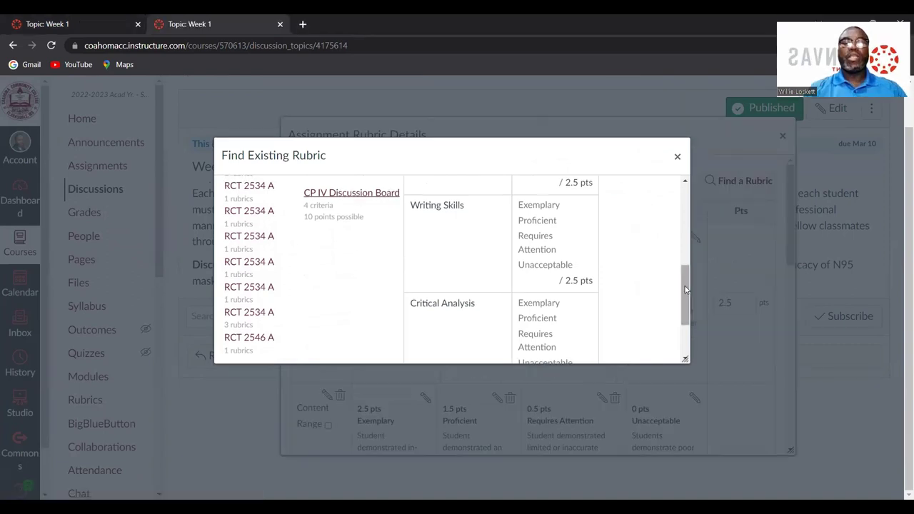
scroll(457, 285, down, 3)
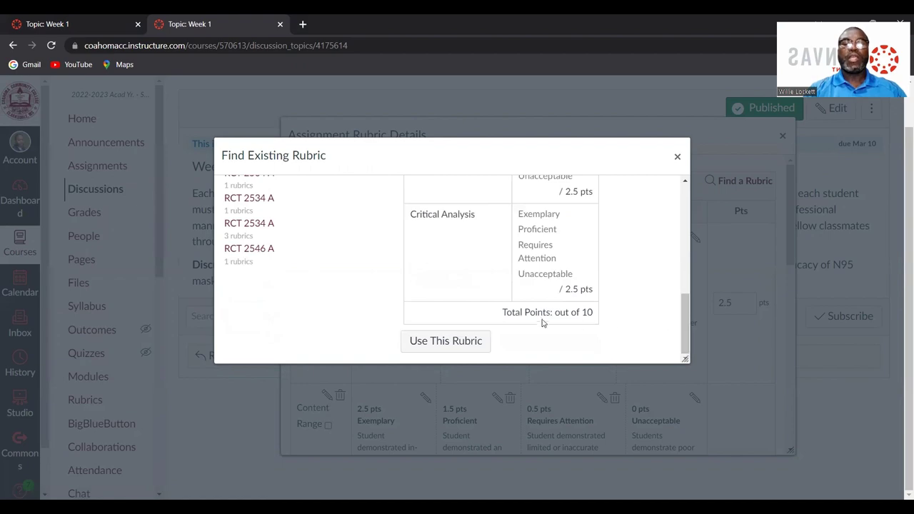
click(436, 342)
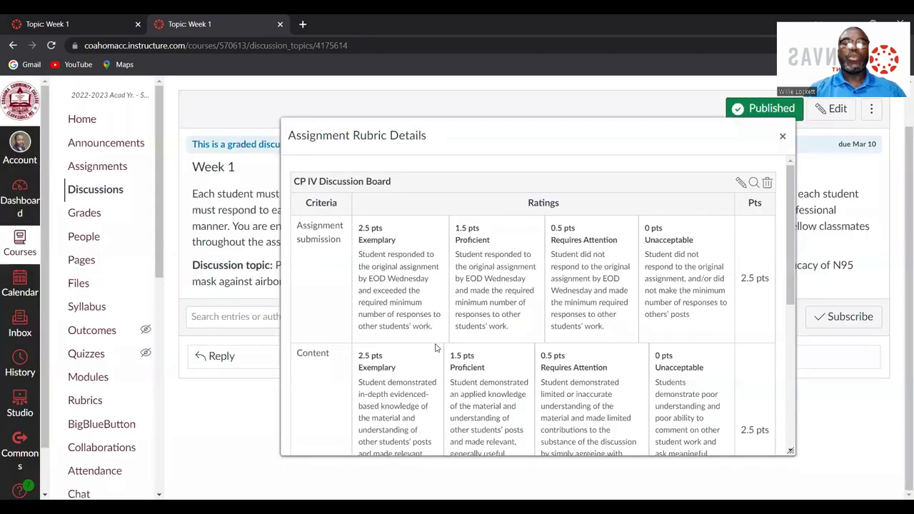
Step: Edit the attached rubric so it is used for assignment grading, update it, and close the rubric details
drag(791, 243, 791, 211)
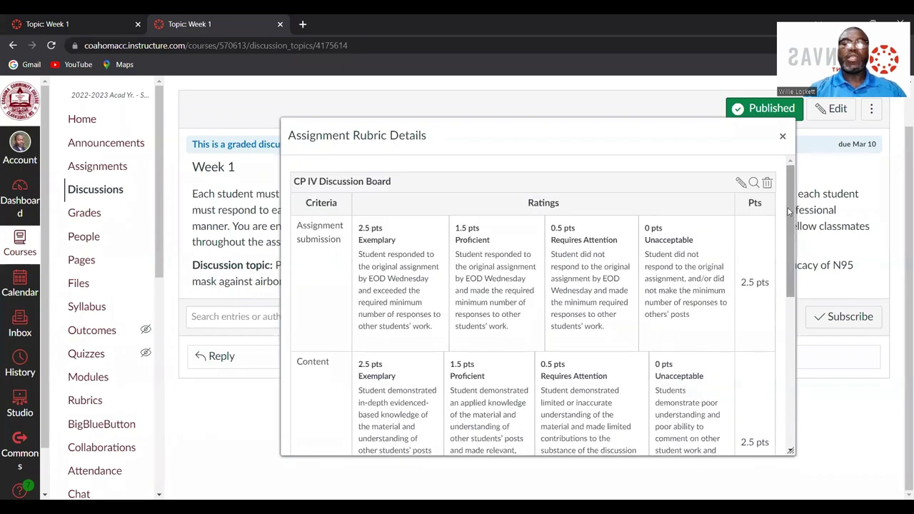
click(741, 185)
drag(790, 207, 799, 379)
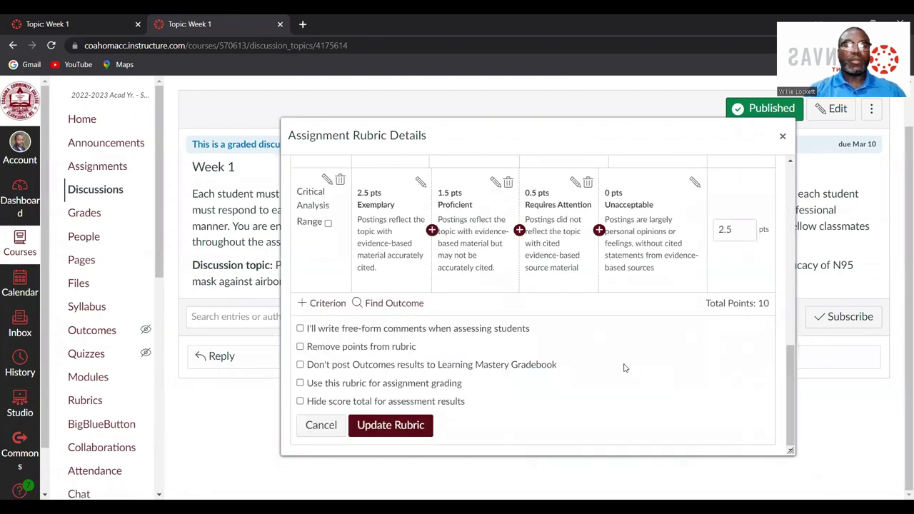
click(300, 384)
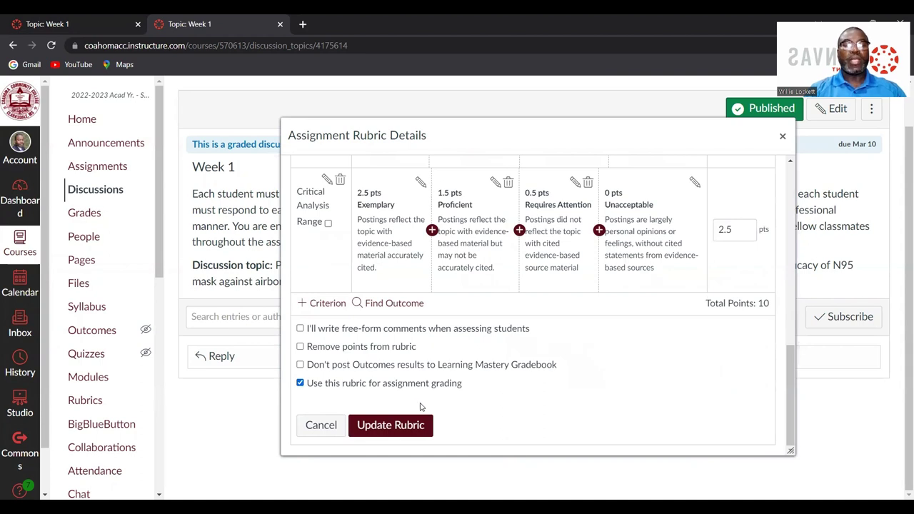
click(391, 425)
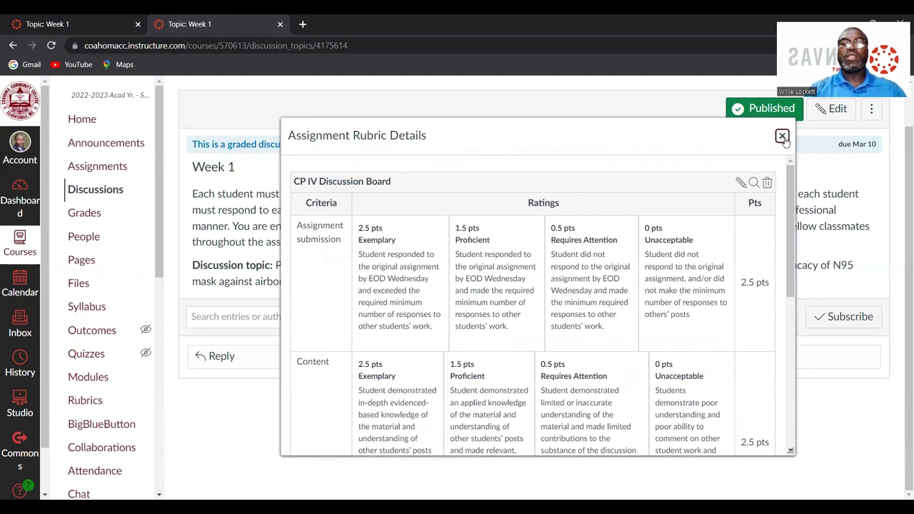
click(781, 136)
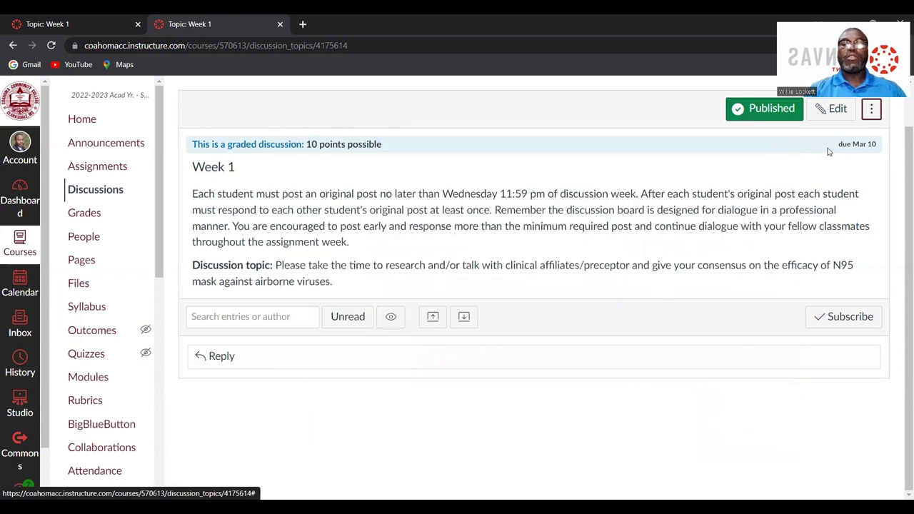
Step: Open the Week 1 discussion in SpeedGrader and show the rubric for the last student in a wider grading pane
click(874, 112)
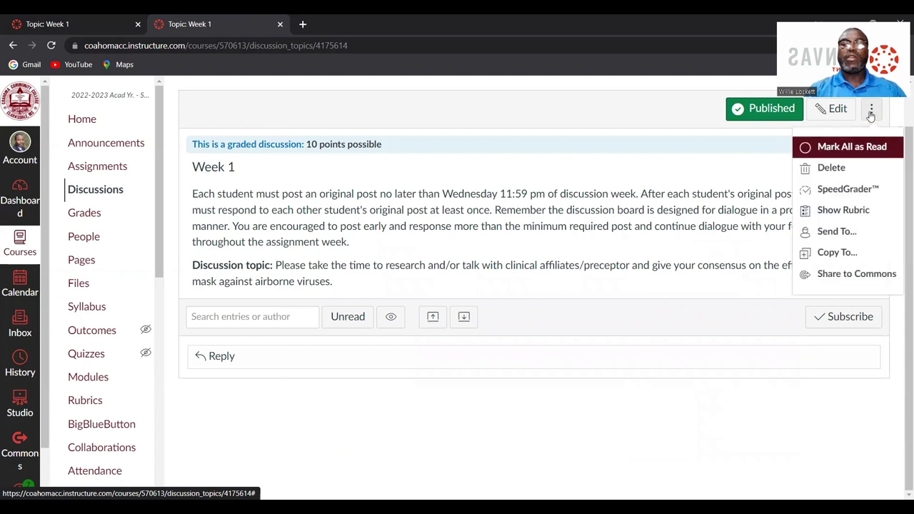
click(831, 188)
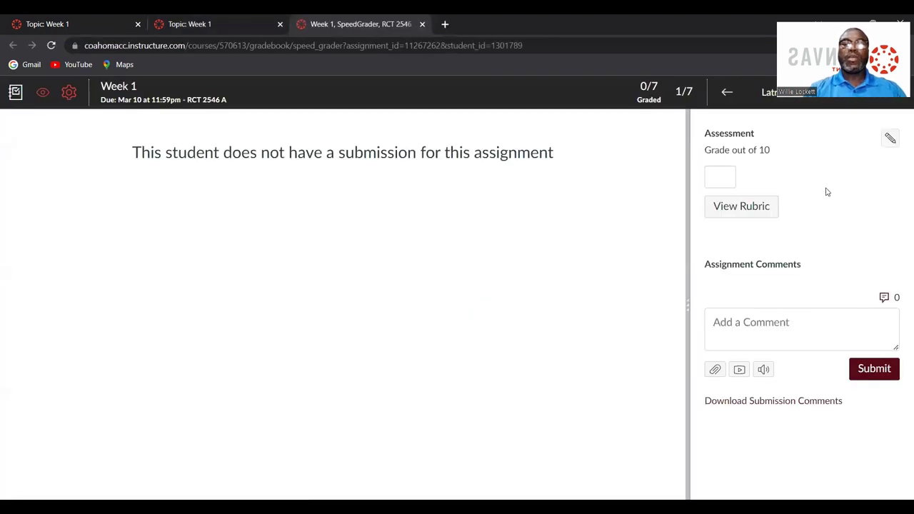
click(736, 213)
drag(688, 286, 431, 292)
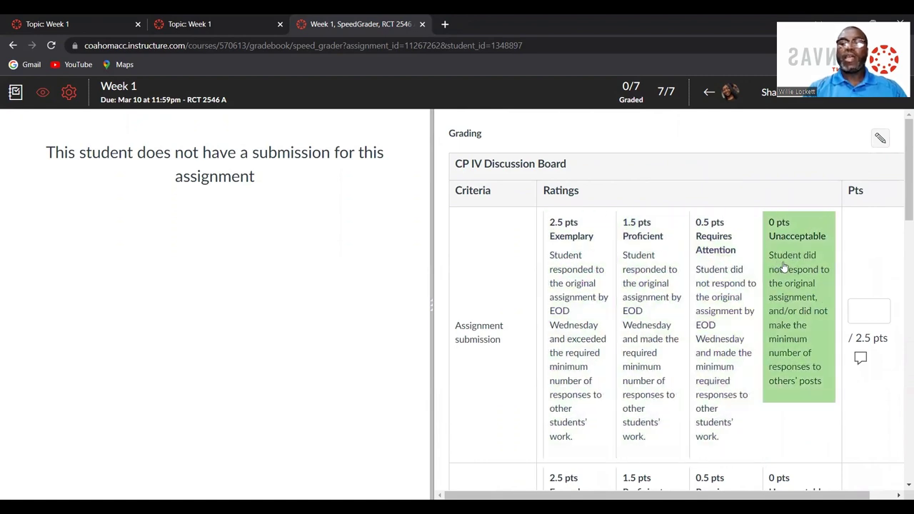
Step: Rate Assignment submission as Exemplary, Content as Proficient, and both Writing Skills and Critical Analysis as Requires Attention
click(571, 314)
drag(901, 205, 901, 299)
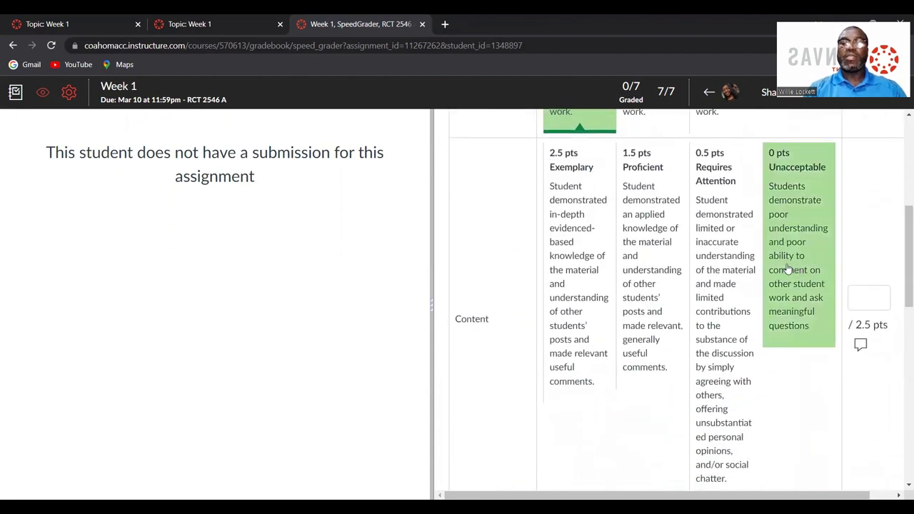
click(666, 282)
drag(900, 257, 901, 375)
click(728, 296)
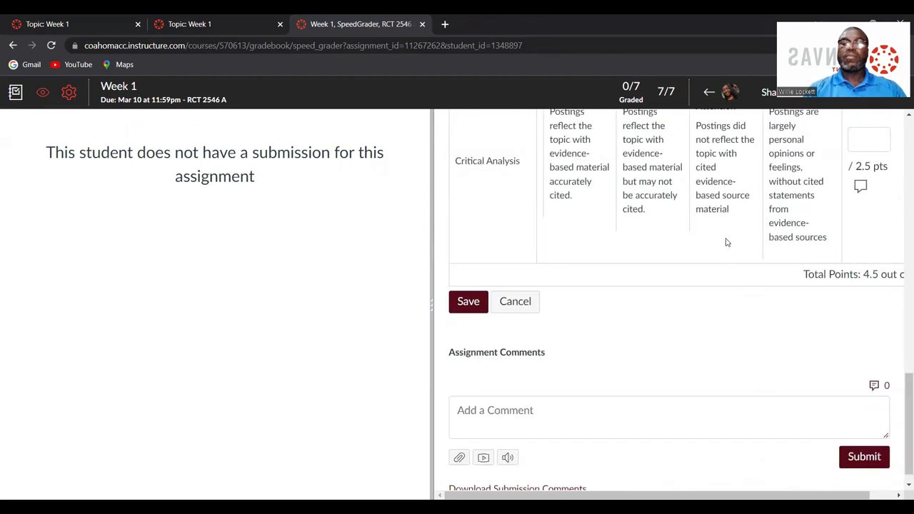
click(721, 214)
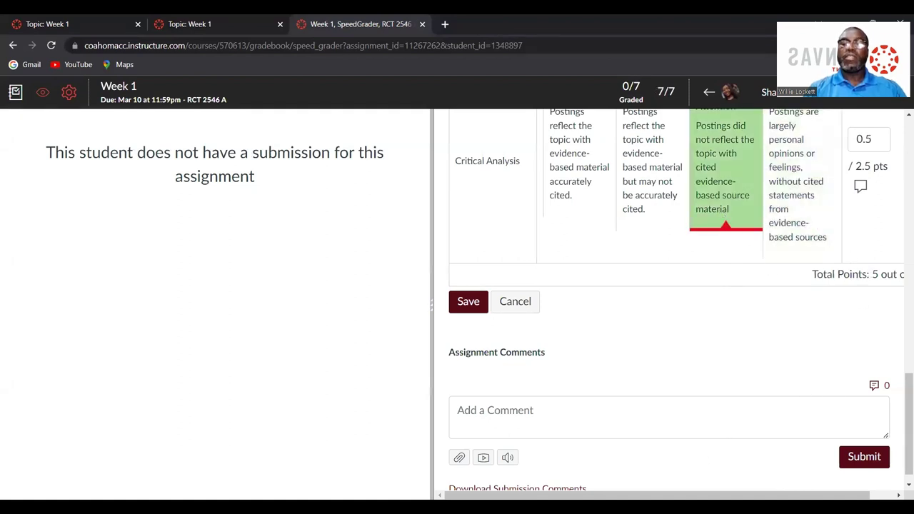
Step: Save the student's rubric assessment and review the rating and points recorded for each criterion
scroll(686, 359, right, 1)
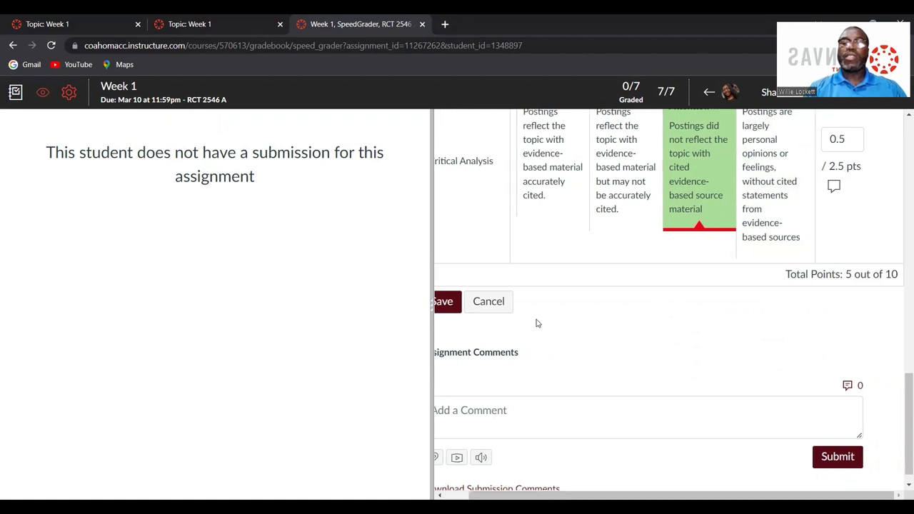
click(443, 307)
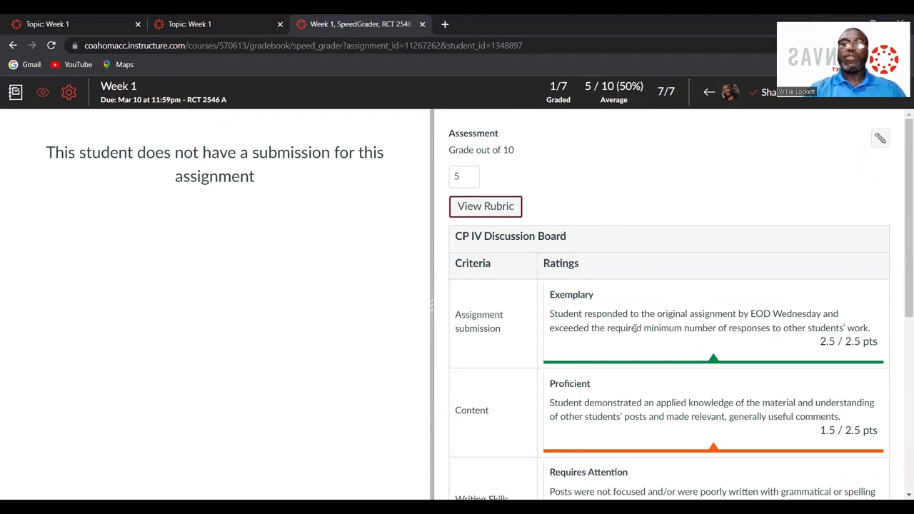
scroll(635, 328, down, 3)
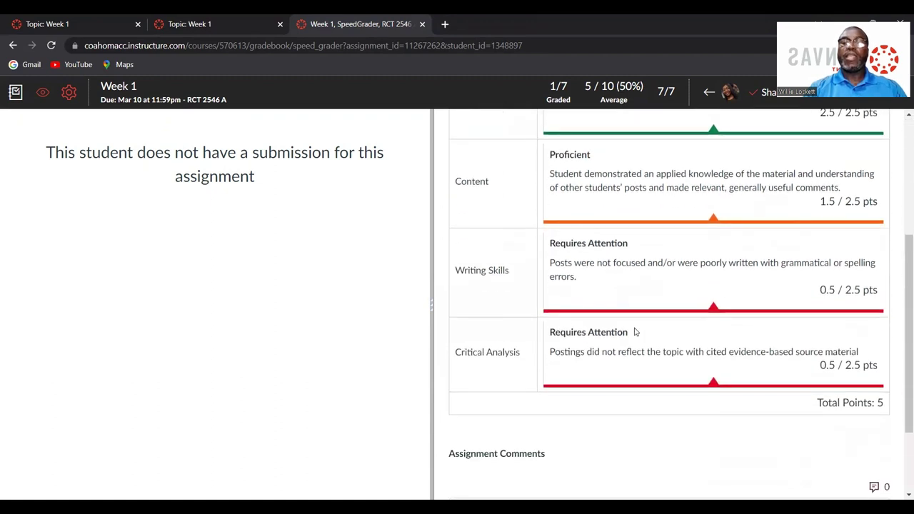
scroll(635, 331, up, 3)
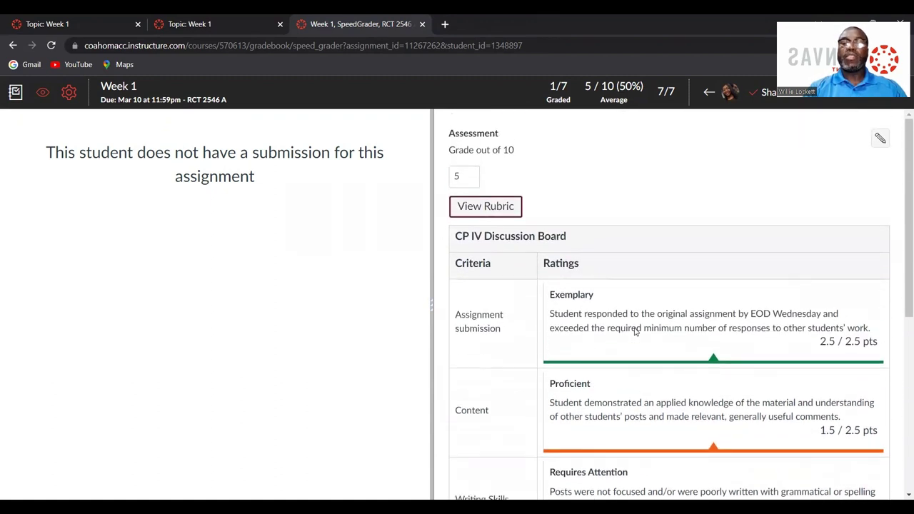